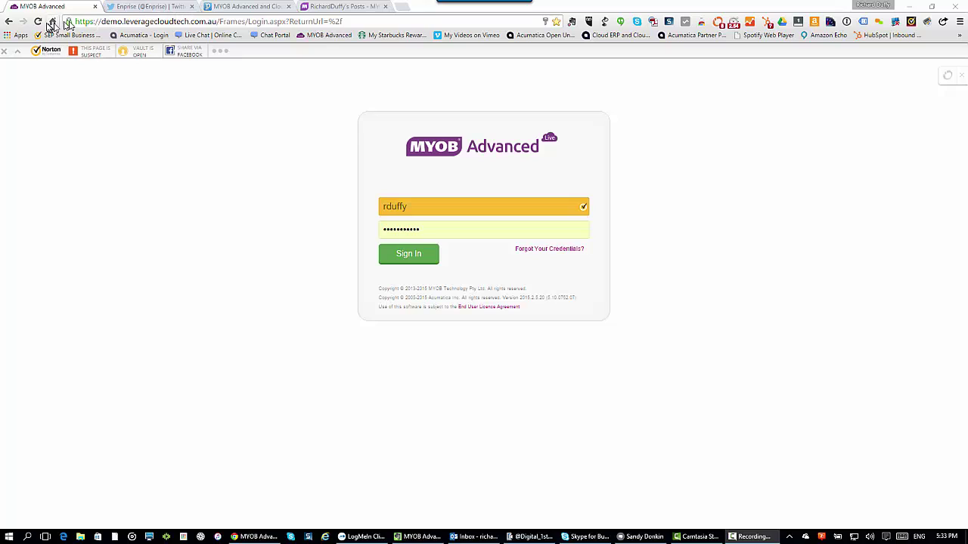
pyautogui.click(38, 21)
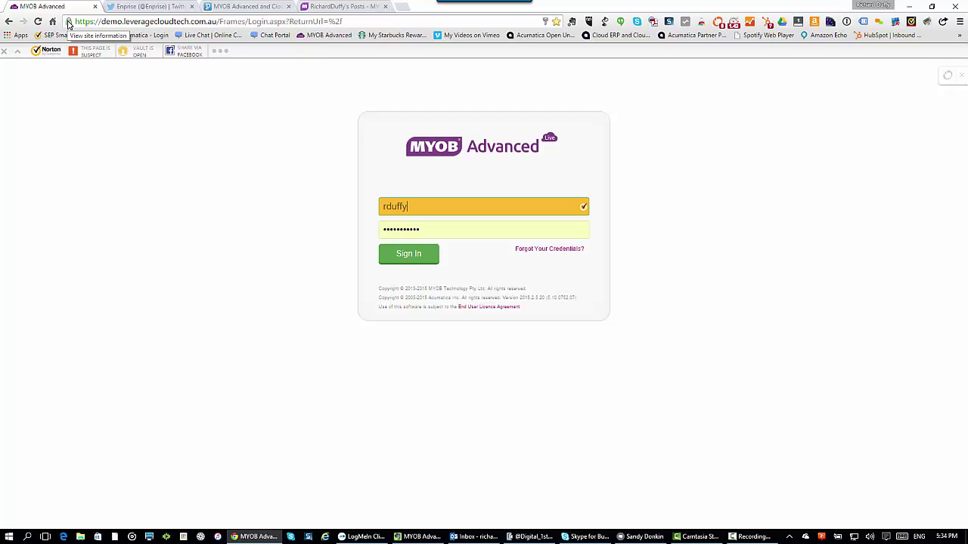
pyautogui.click(69, 23)
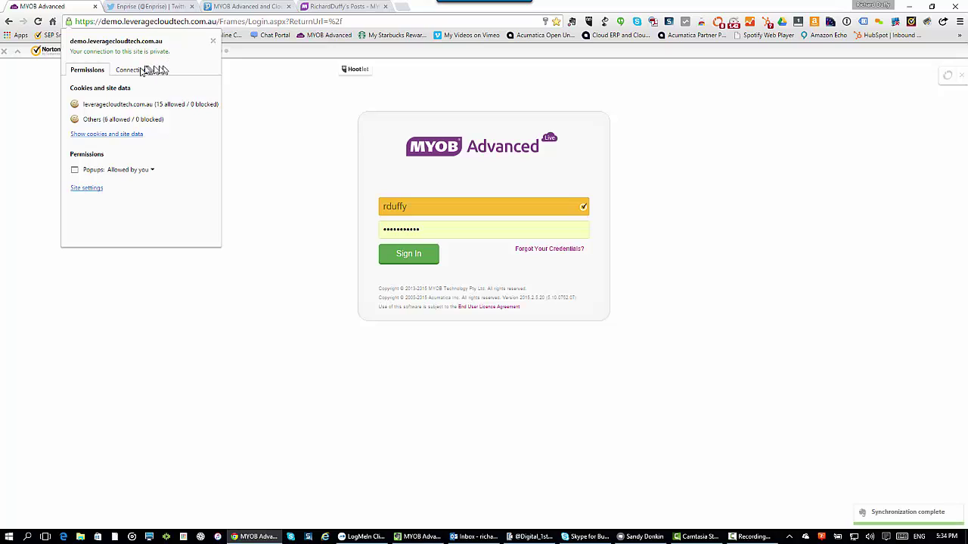
pyautogui.click(142, 71)
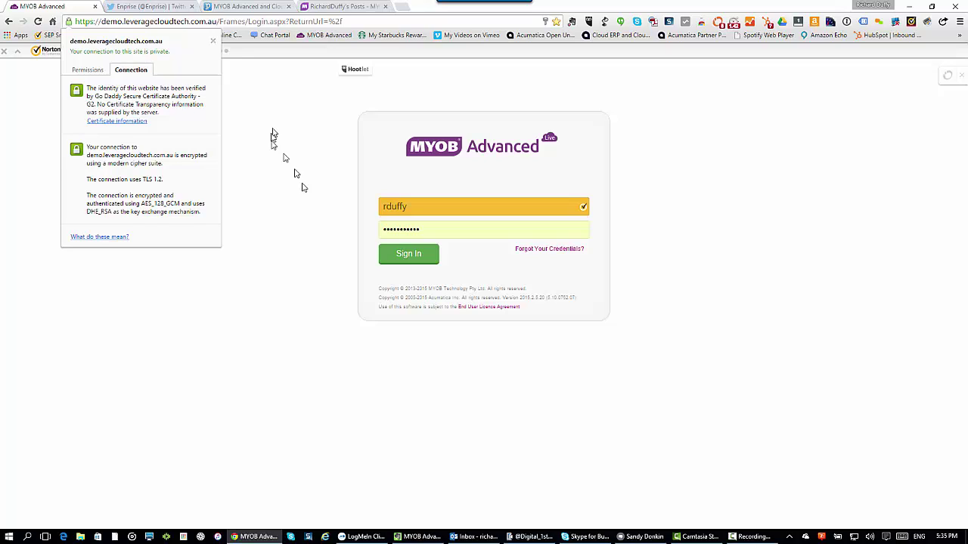
pyautogui.click(276, 227)
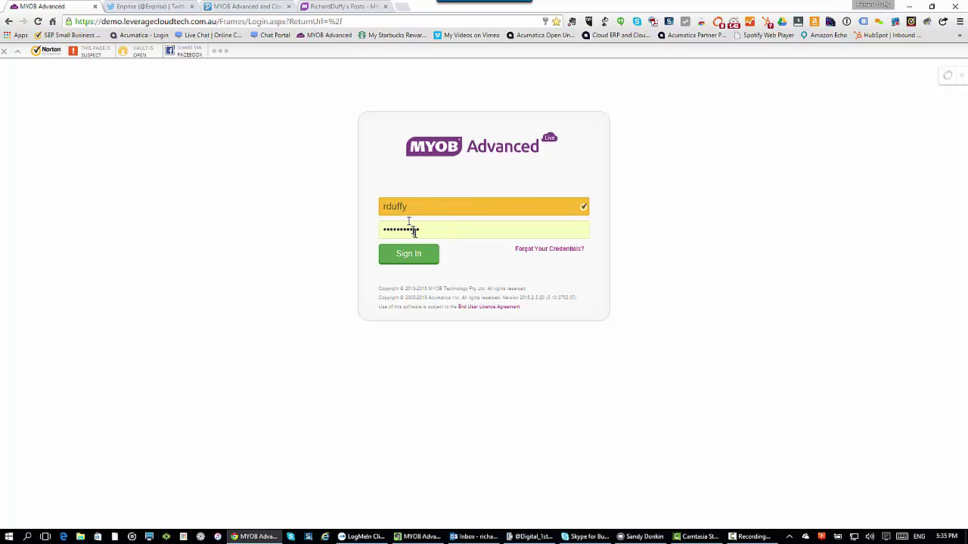
# Step: Sign in to MYOB Advanced to reach the Admin Dashboard with customer, task and lead widgets
pyautogui.click(408, 254)
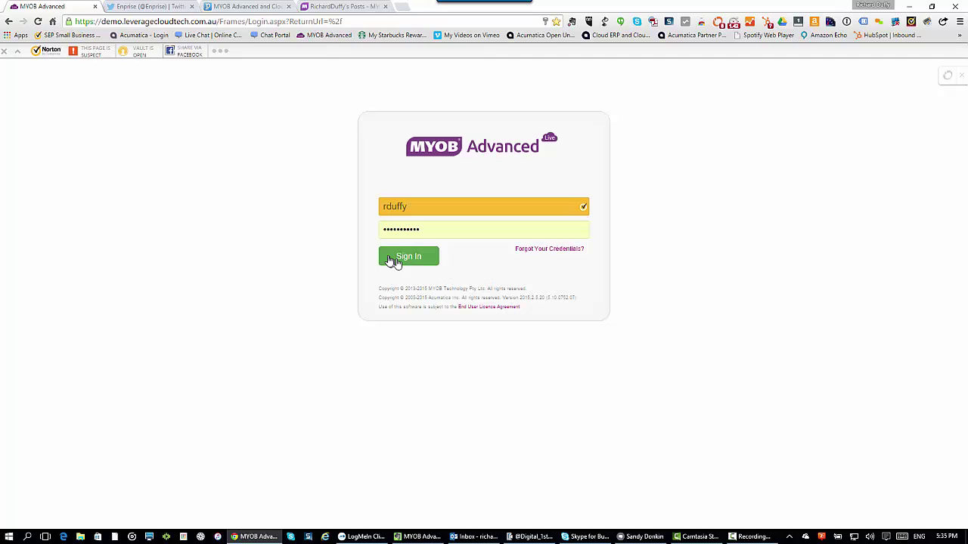
pyautogui.click(412, 261)
pyautogui.click(523, 251)
pyautogui.moveTo(381, 297); pyautogui.dragTo(427, 297)
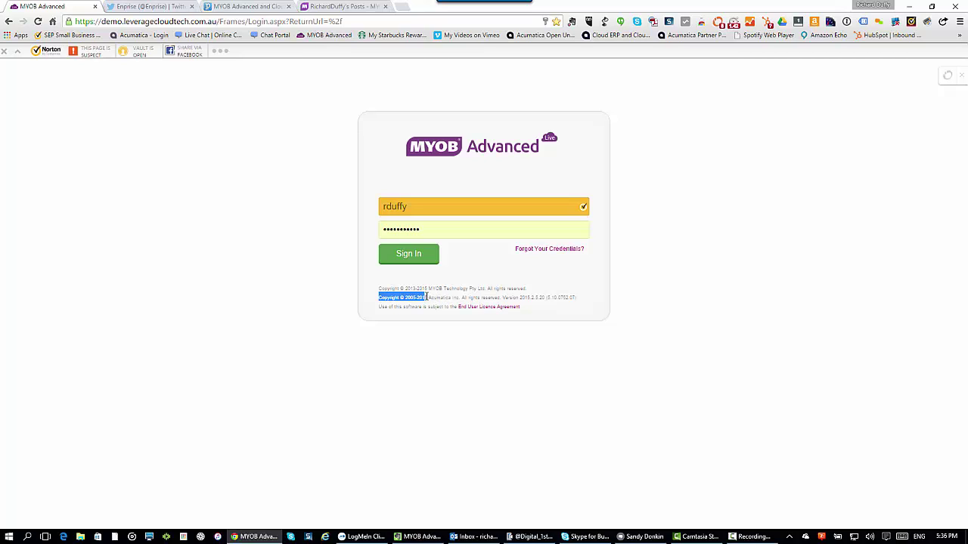
pyautogui.click(422, 332)
pyautogui.click(406, 257)
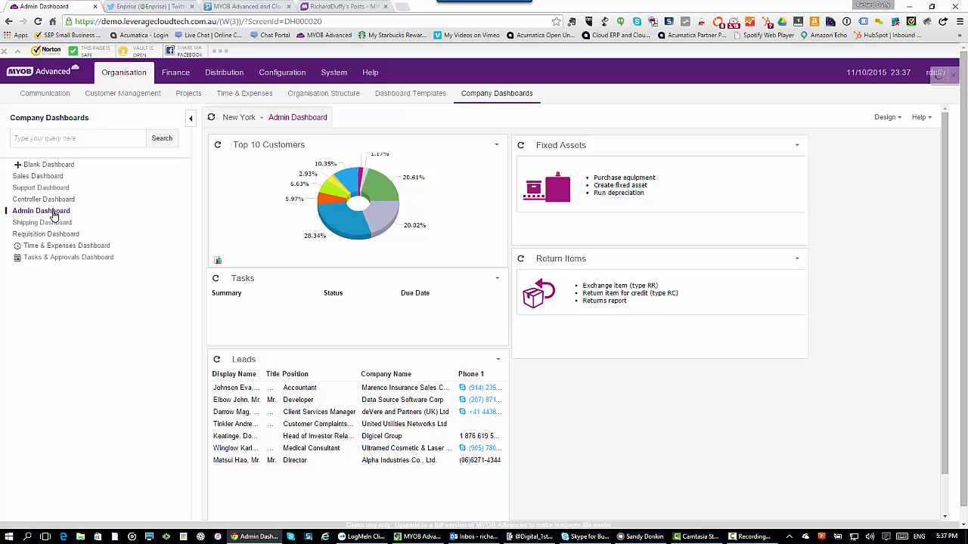
# Step: Open the Sales Dashboard via the Time & Expenses Dashboard and show its Design options
pyautogui.click(91, 247)
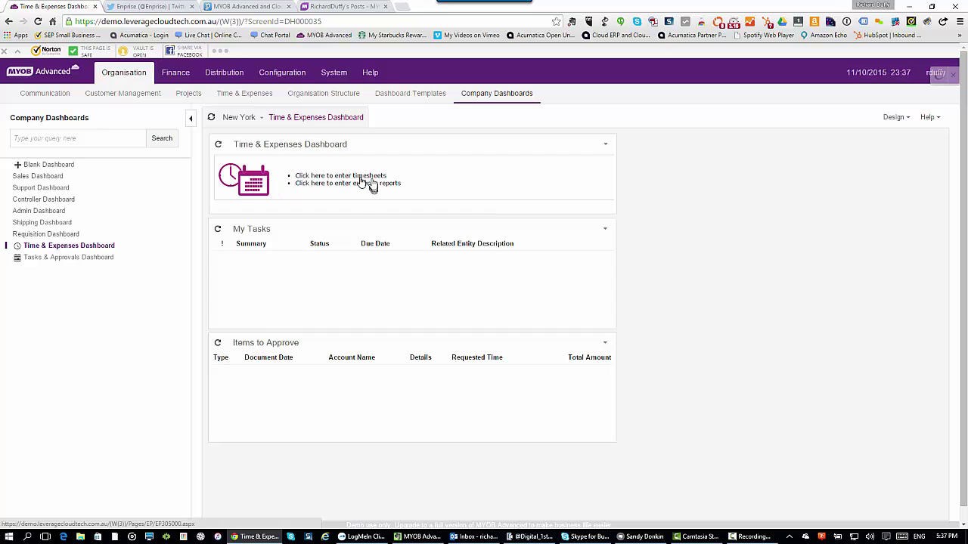
pyautogui.click(46, 177)
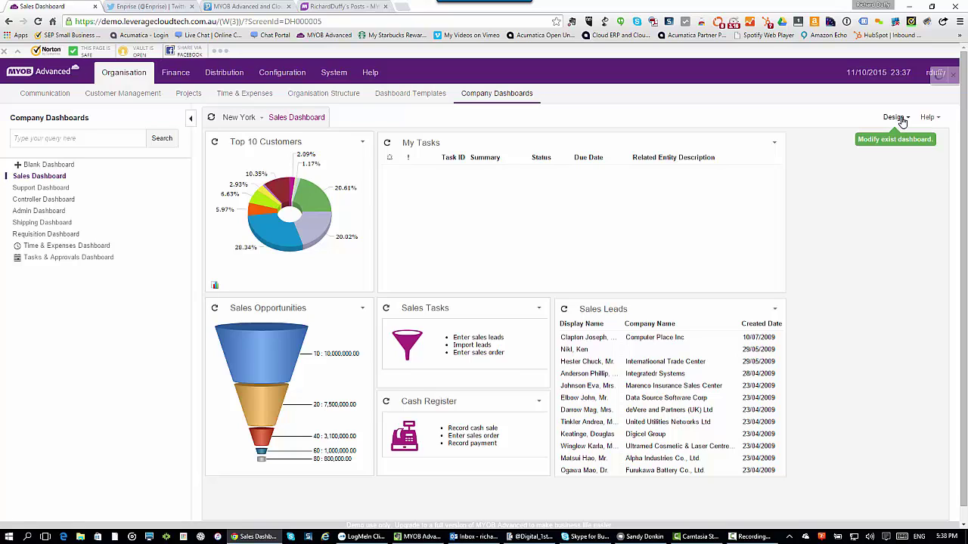
pyautogui.click(901, 118)
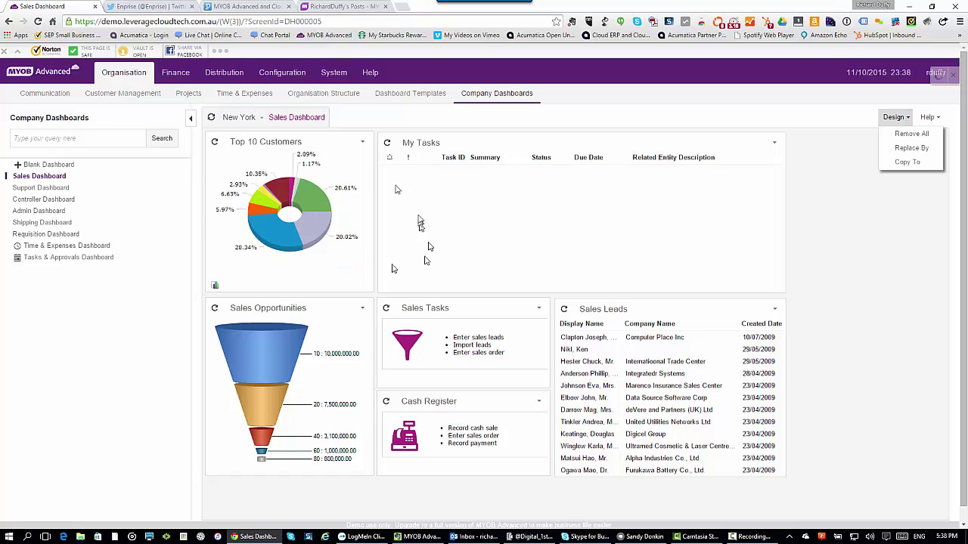
# Step: View the Inventory Mgmt Dashboard template, then open the Shipping Dashboard from Company Dashboards
pyautogui.moveTo(274, 196)
pyautogui.click(410, 96)
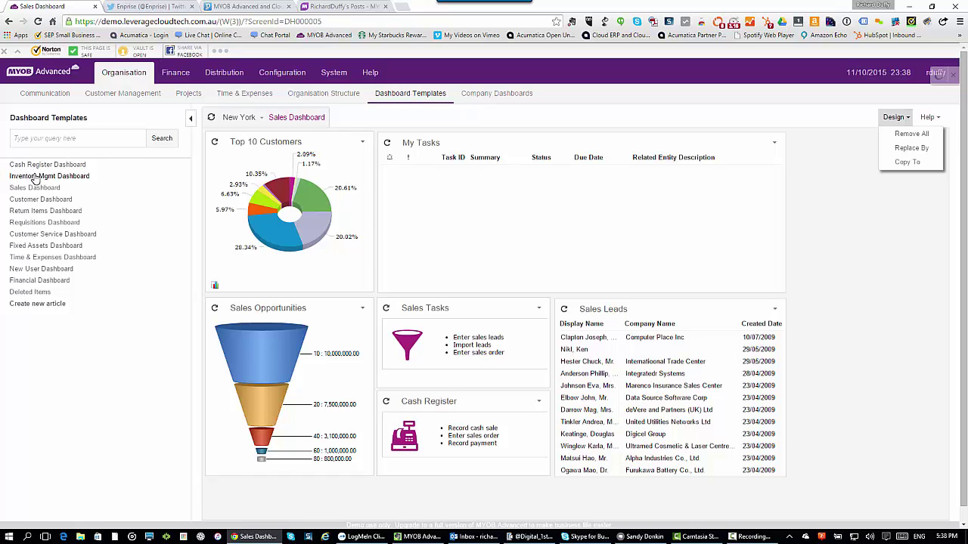
pyautogui.click(39, 177)
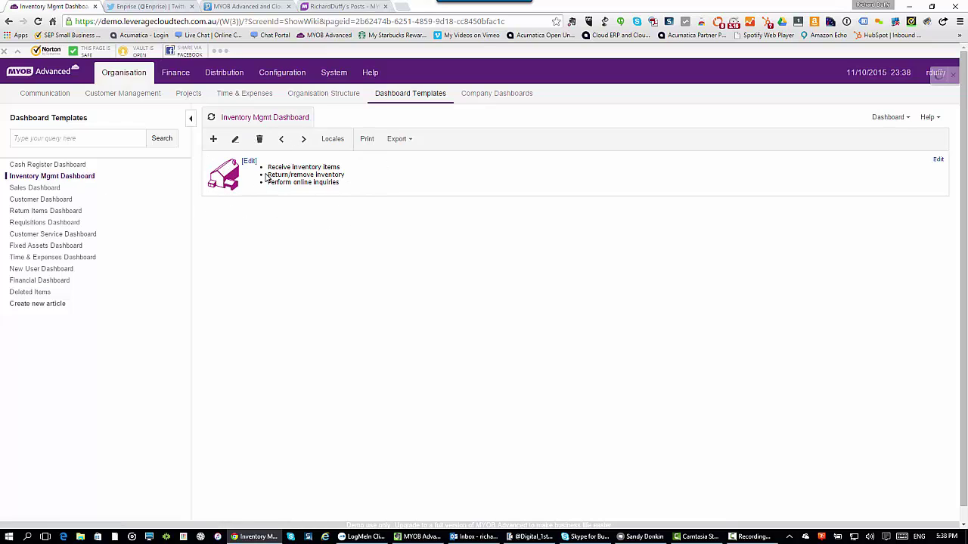
pyautogui.click(497, 94)
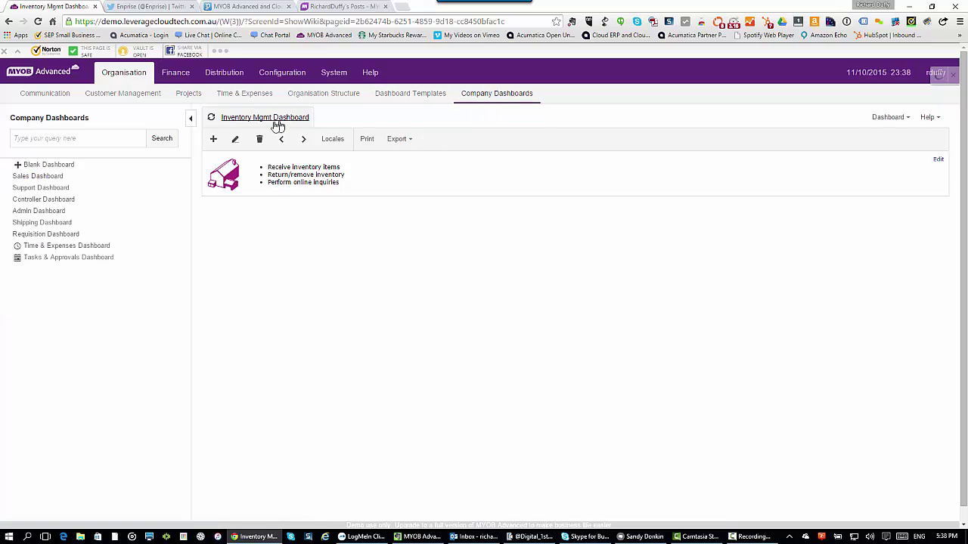
pyautogui.click(48, 224)
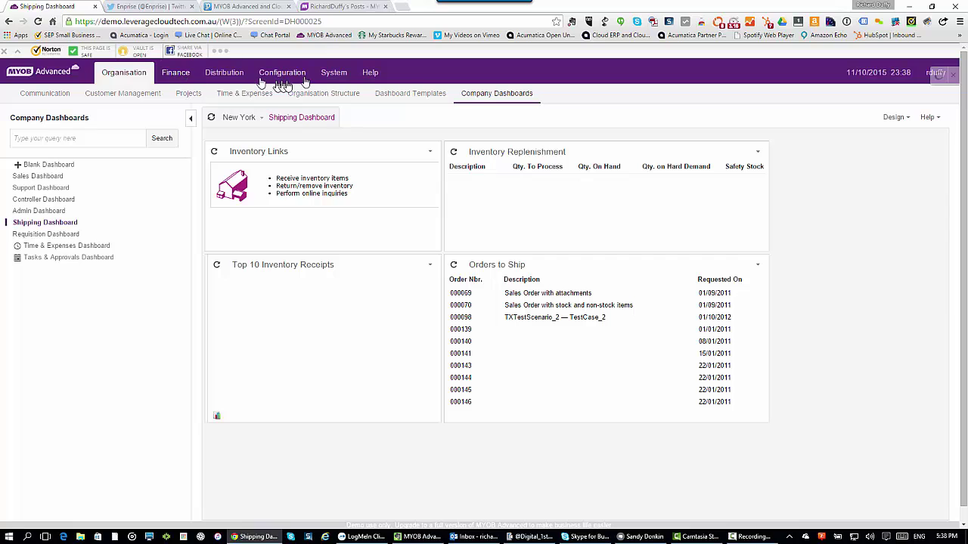
# Step: Browse the Finance, Distribution, Organisation and Projects areas, hiding and restoring the navigation list
pyautogui.click(176, 72)
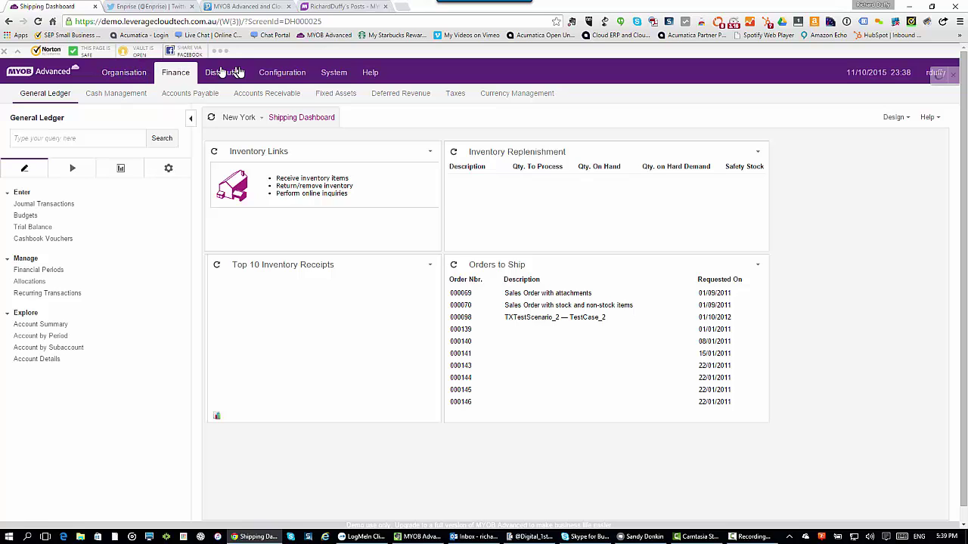
pyautogui.click(225, 72)
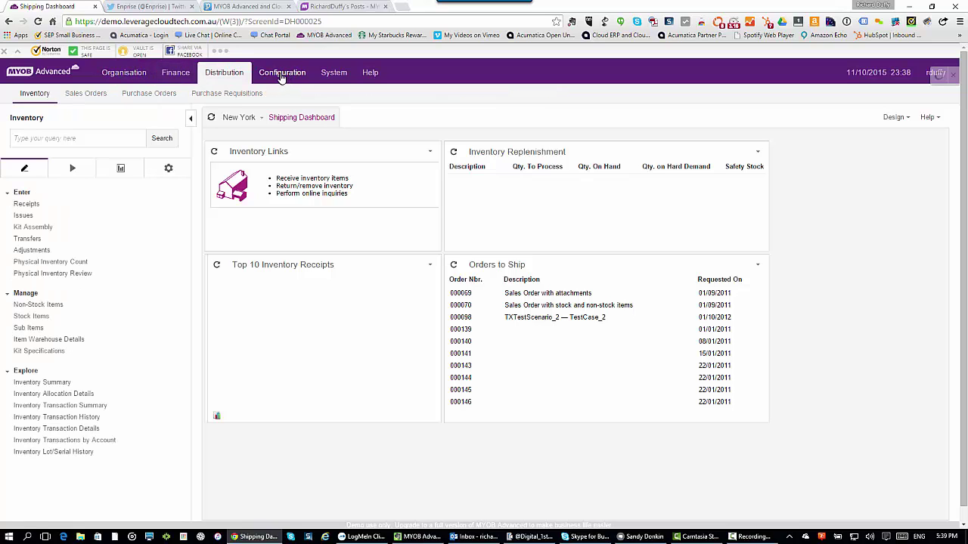
pyautogui.click(144, 73)
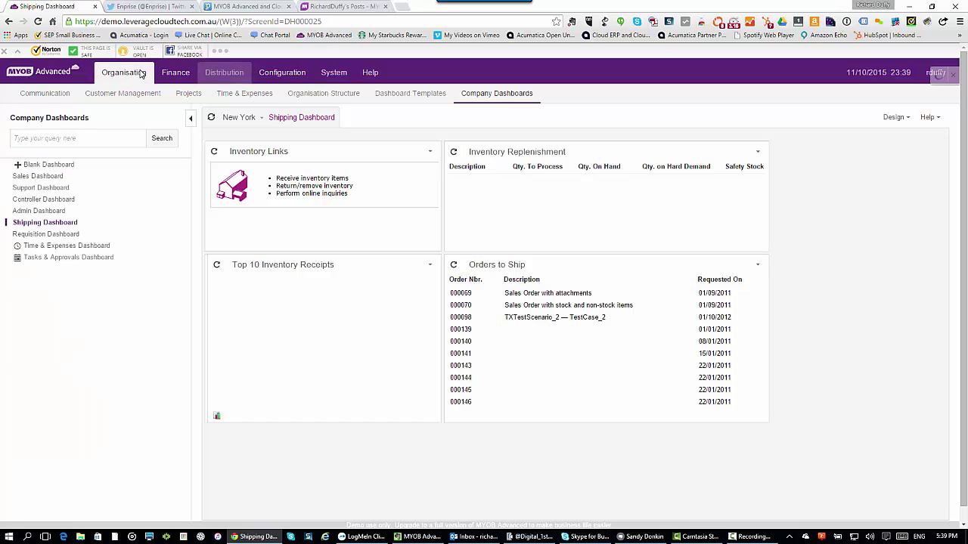
pyautogui.click(184, 100)
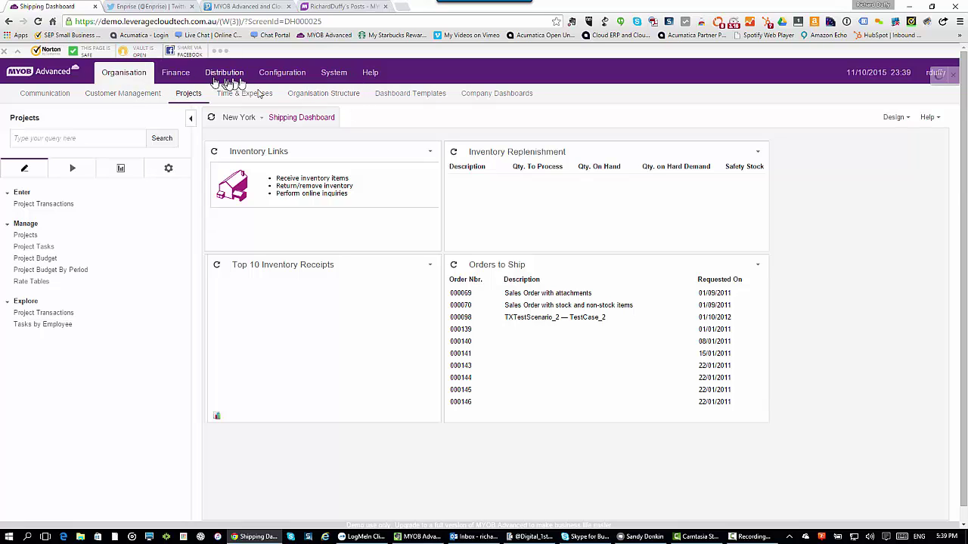
pyautogui.click(191, 121)
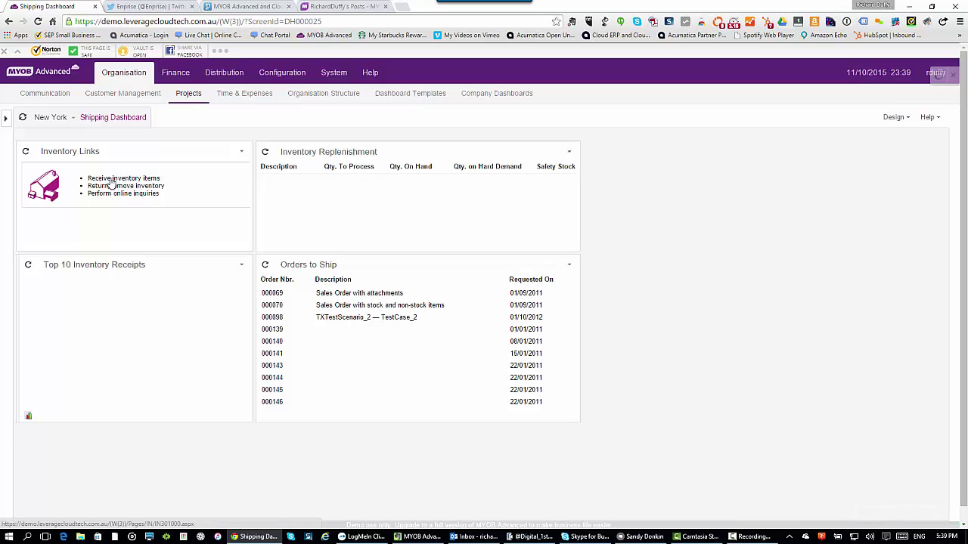
pyautogui.click(6, 119)
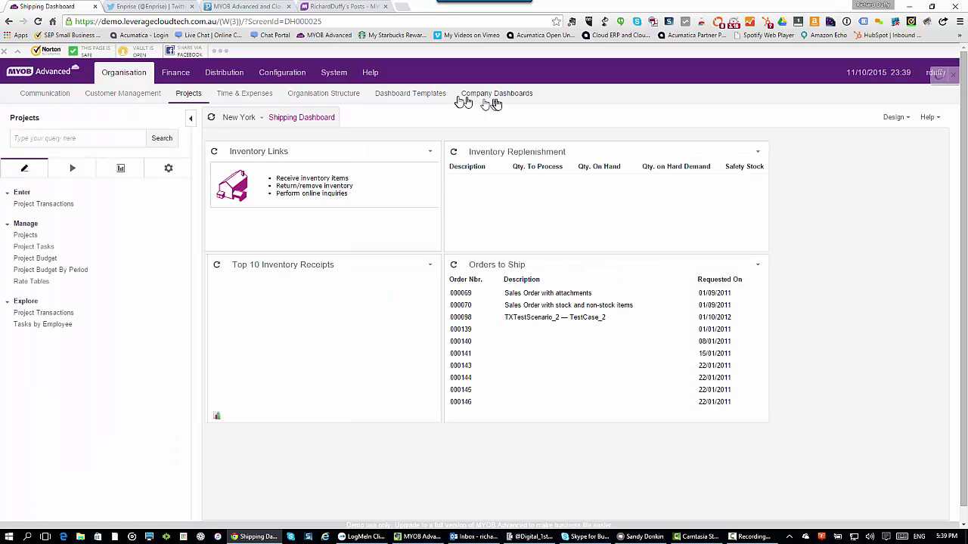
# Step: Open the Sales Dashboard from Company Dashboards with the side list collapsed
pyautogui.click(488, 98)
pyautogui.click(50, 176)
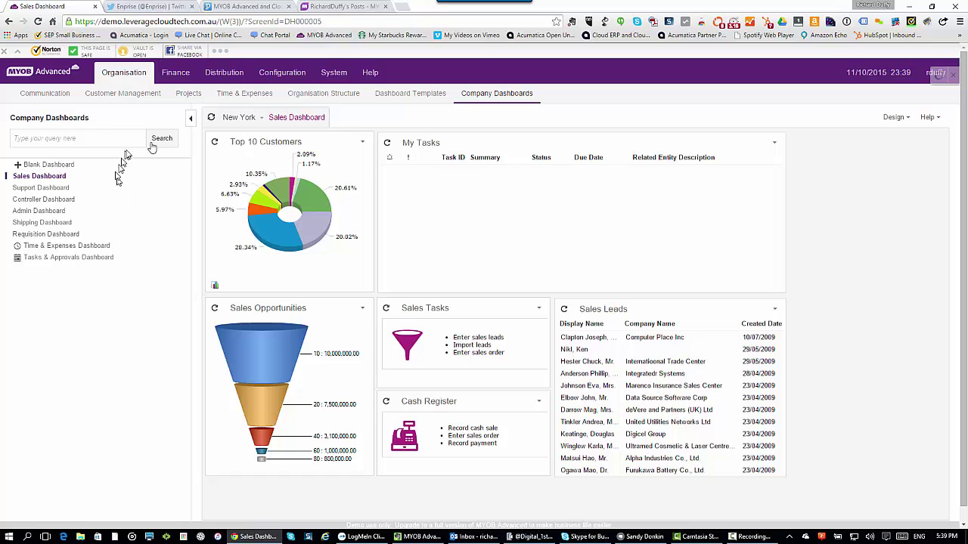
pyautogui.click(190, 119)
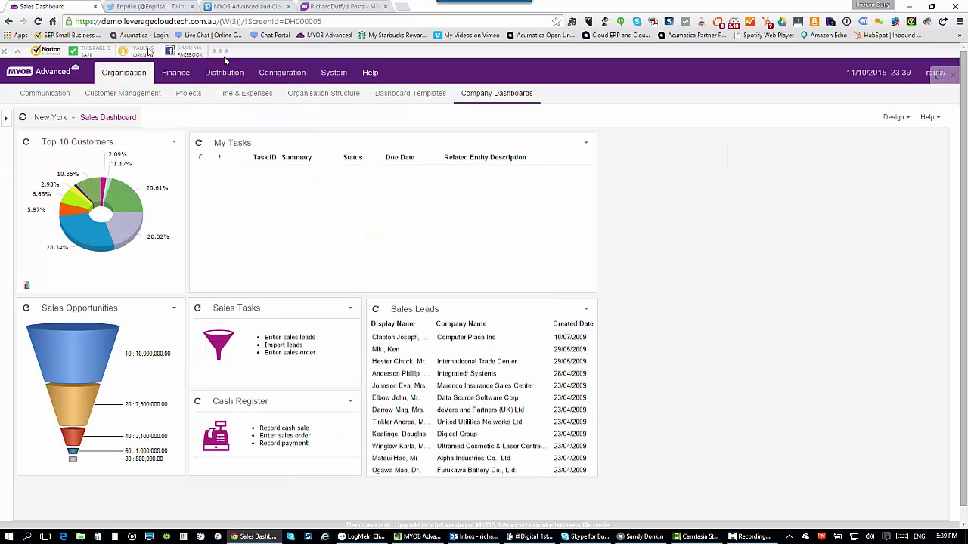
pyautogui.click(5, 121)
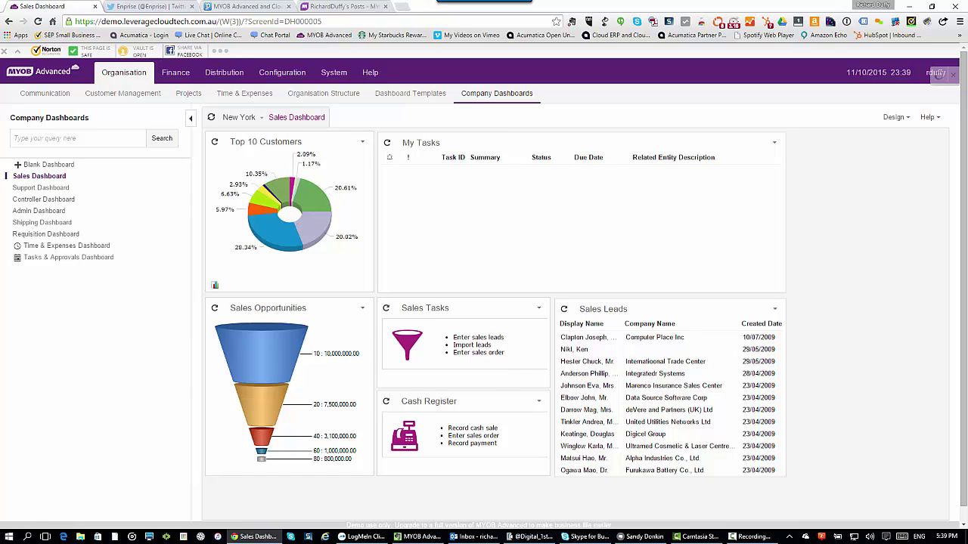
pyautogui.click(190, 119)
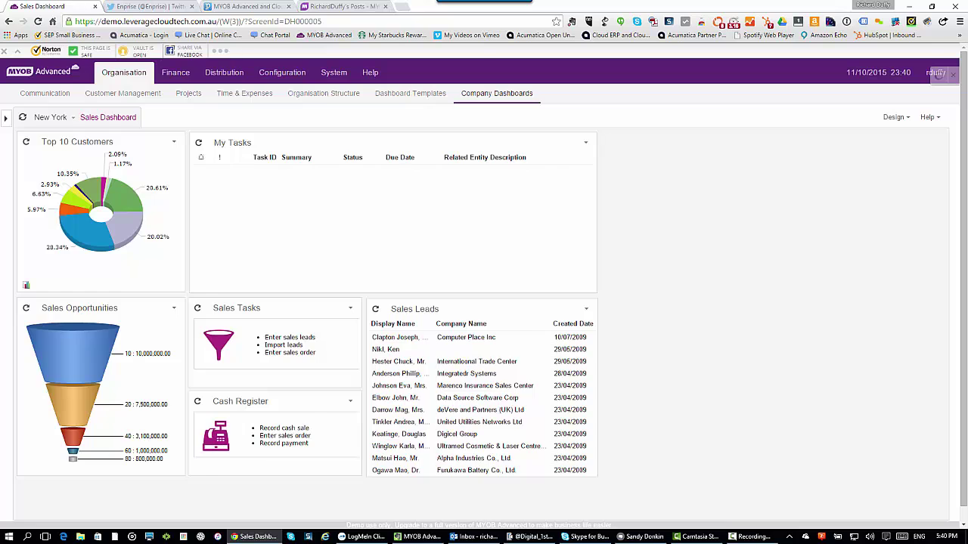
pyautogui.click(5, 119)
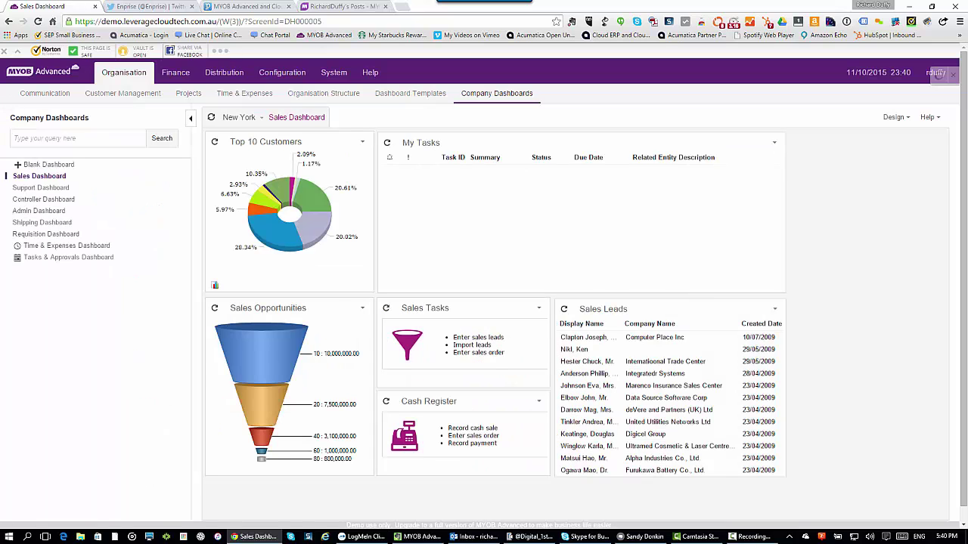
pyautogui.click(190, 118)
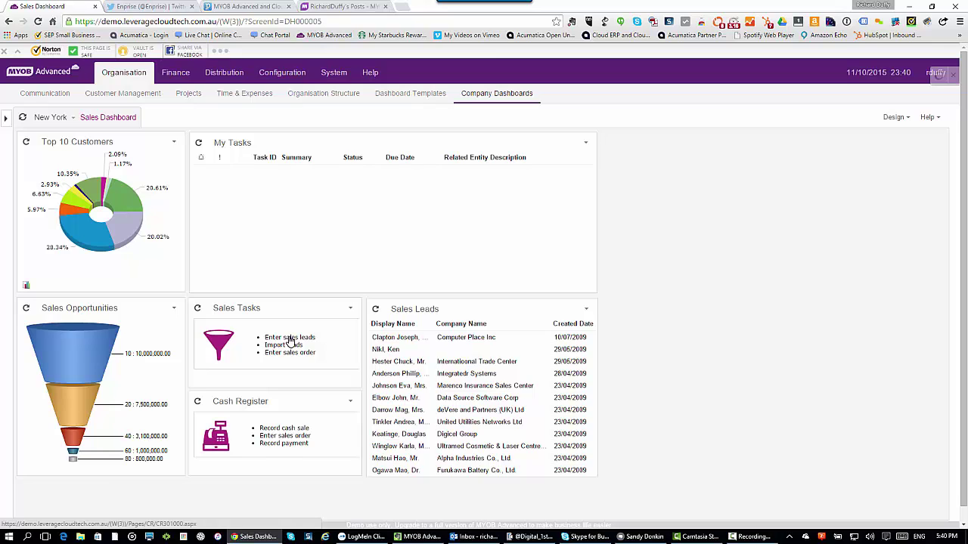
pyautogui.click(290, 338)
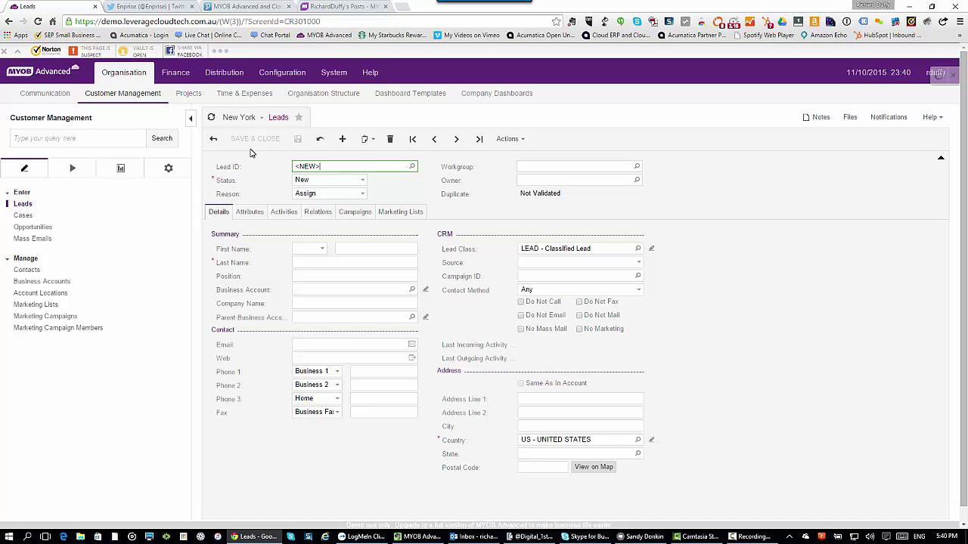
# Step: Display the first lead record, the Marenco Insurance Sales Center accountant, and open Help
pyautogui.click(413, 139)
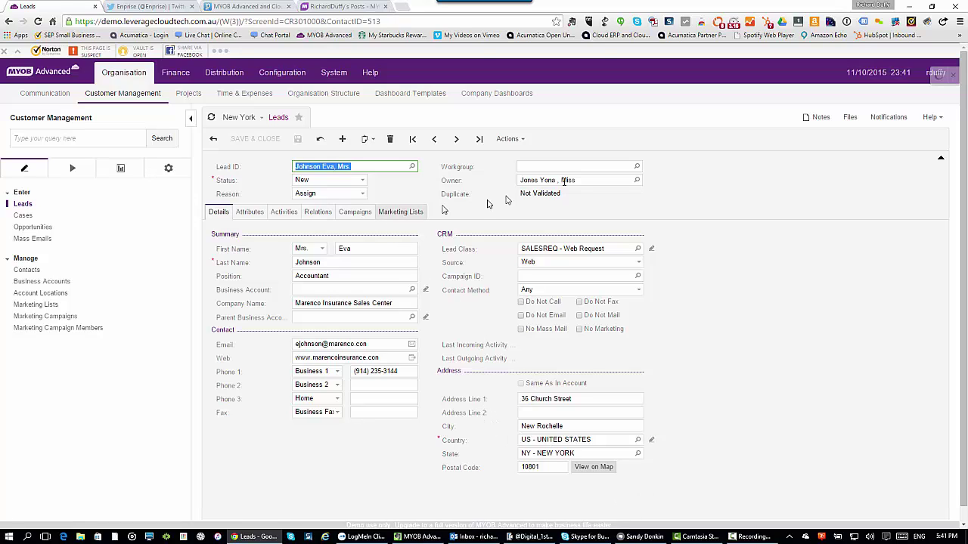
pyautogui.click(930, 117)
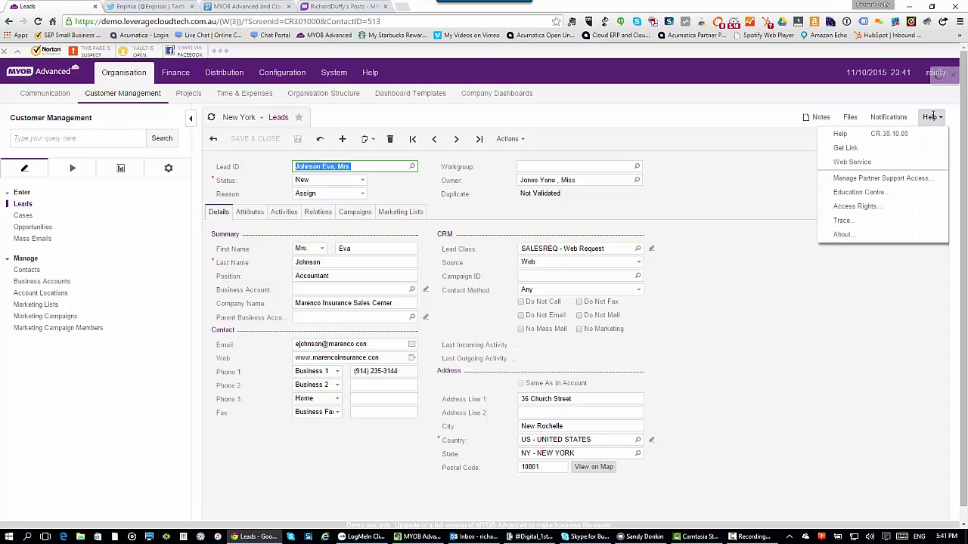
# Step: Use Help > Get Link to show the lead's links and copy the External Link
pyautogui.click(846, 148)
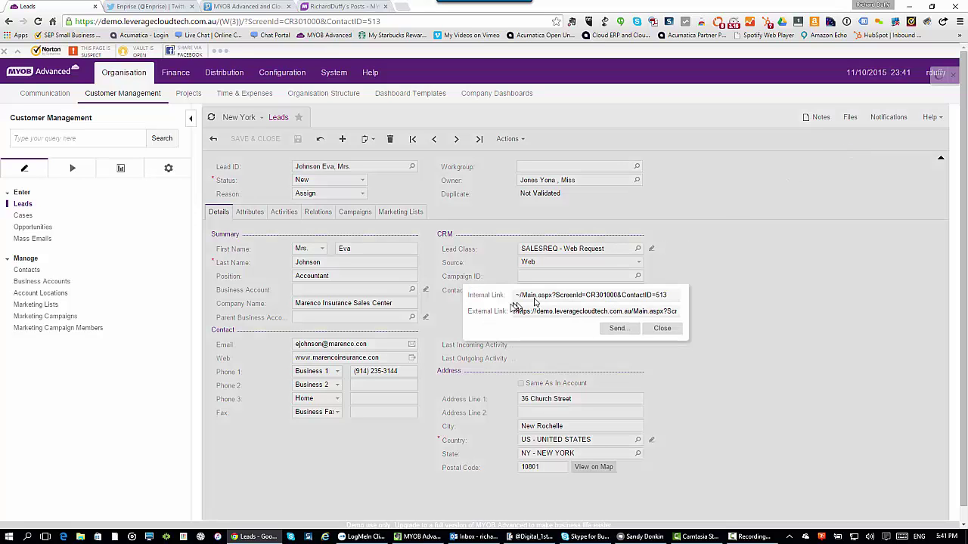
pyautogui.click(518, 315)
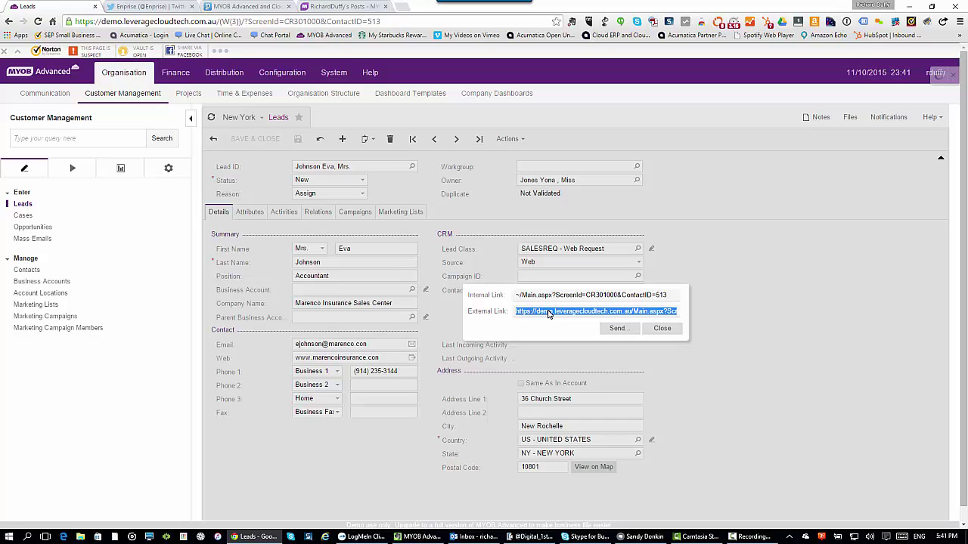
pyautogui.rightClick(549, 313)
pyautogui.click(567, 316)
pyautogui.click(614, 331)
pyautogui.click(617, 330)
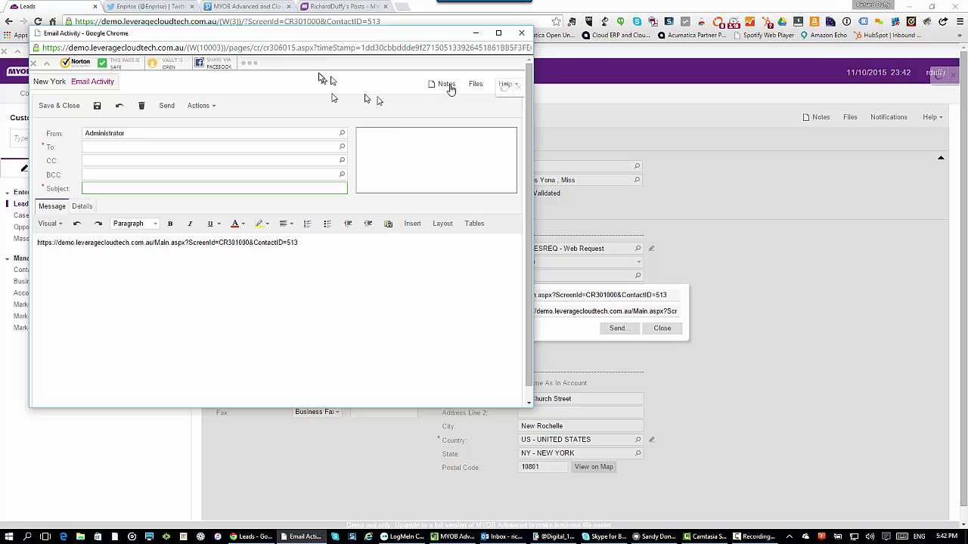
pyautogui.click(521, 34)
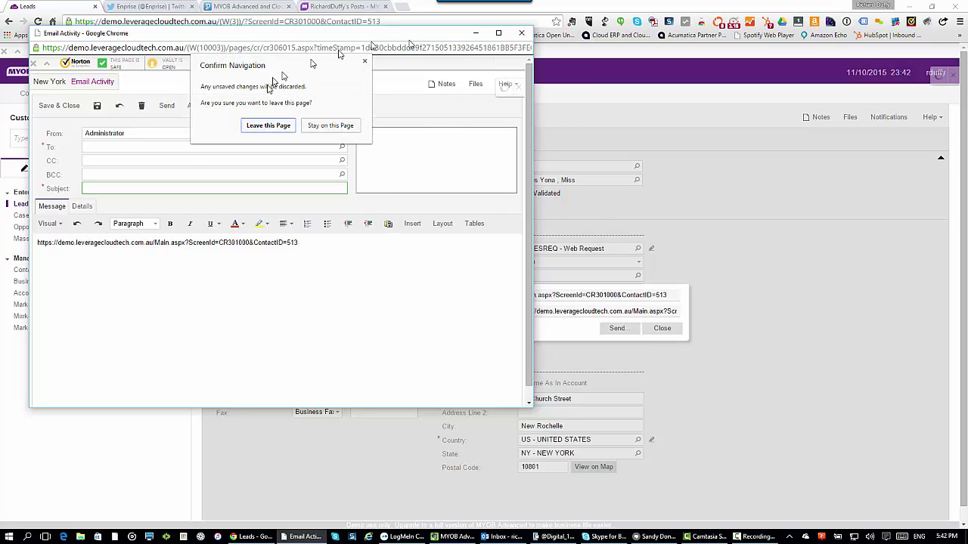
pyautogui.click(266, 127)
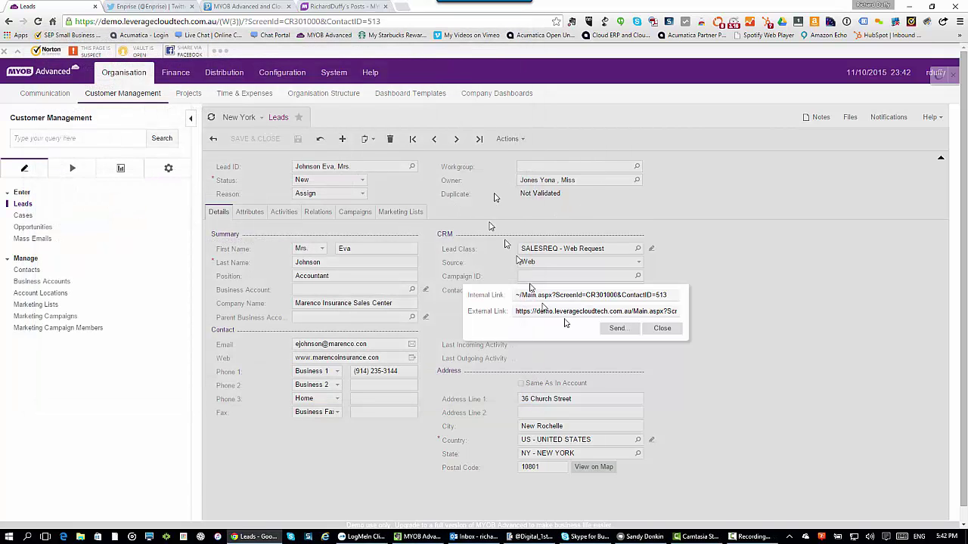
# Step: Copy the lead's External Link URL again and bring up the Windows Start menu
pyautogui.click(561, 317)
pyautogui.rightClick(562, 318)
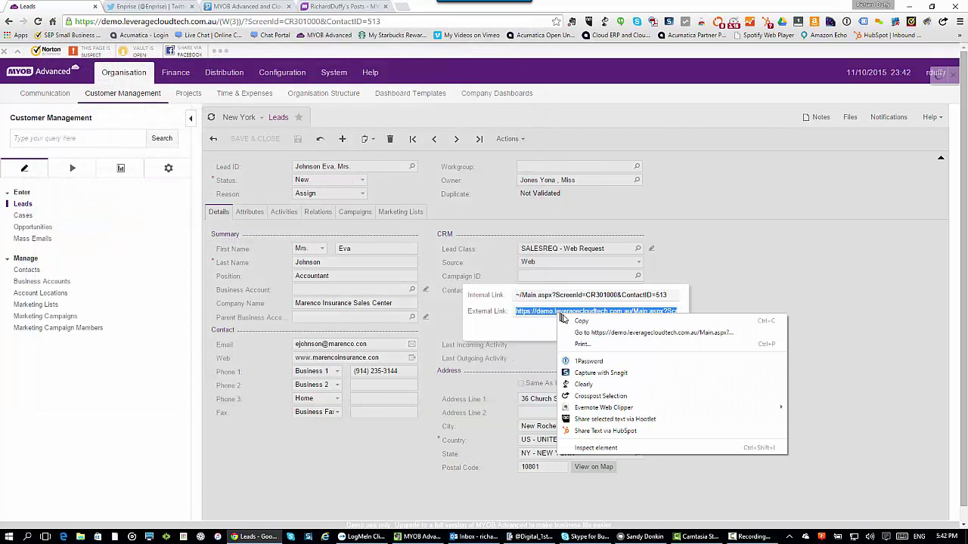
pyautogui.click(580, 322)
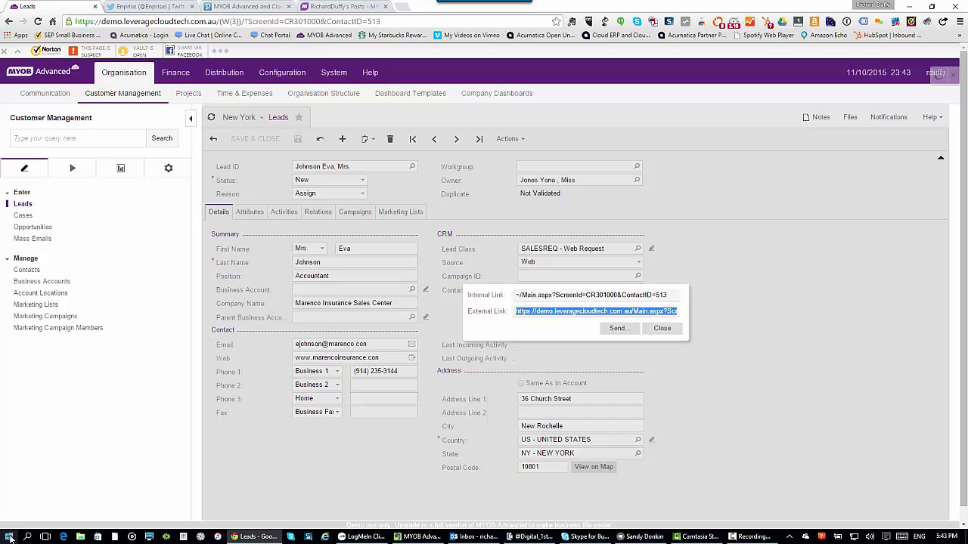
pyautogui.click(10, 538)
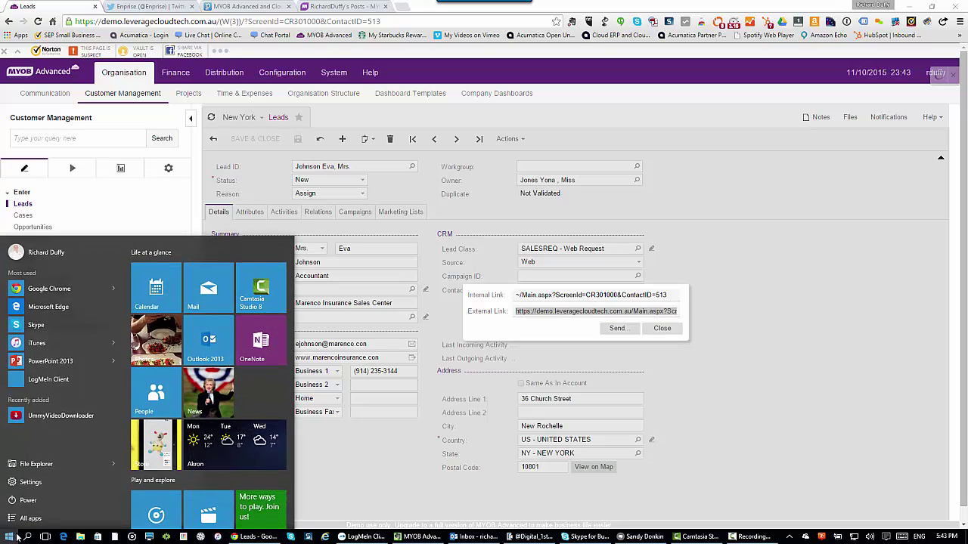
# Step: Launch Word 2013 from the Start menu and create a blank document
pyautogui.write('word')
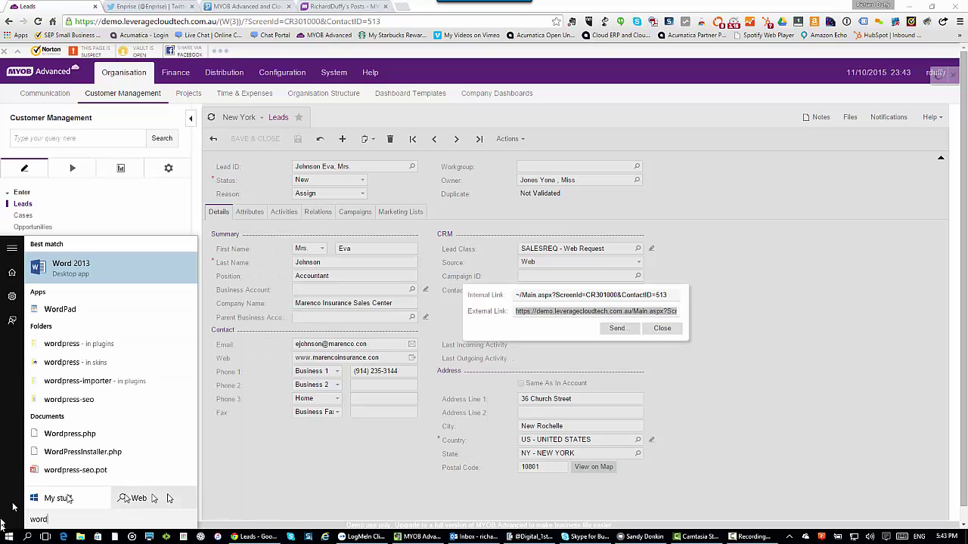
pyautogui.click(59, 267)
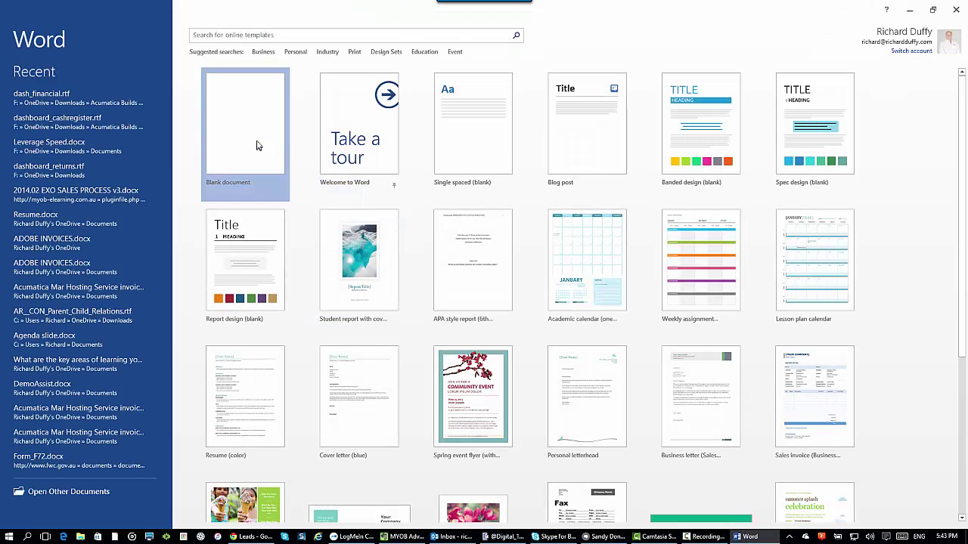
pyautogui.click(257, 145)
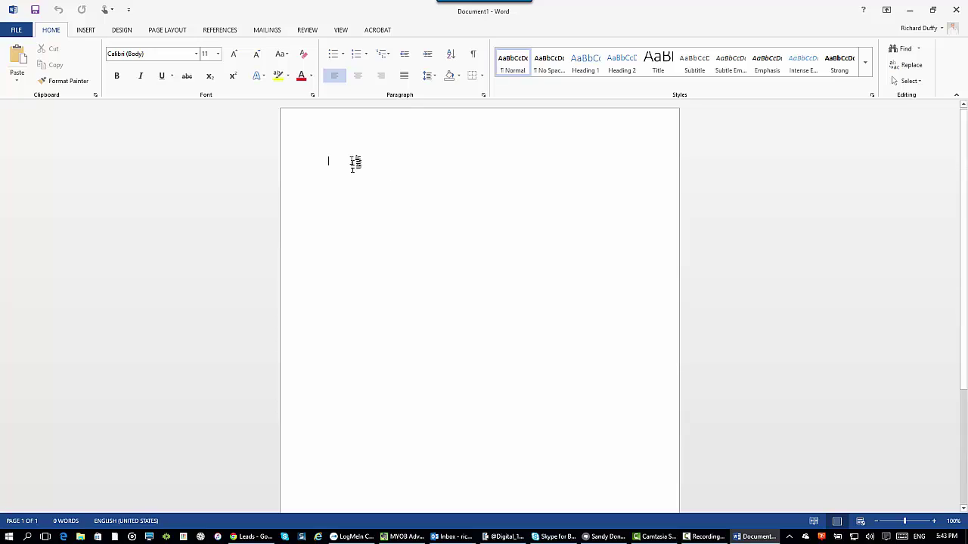
# Step: Paste the lead's external link and press Enter so it becomes a hyperlink
pyautogui.rightClick(352, 163)
pyautogui.click(372, 200)
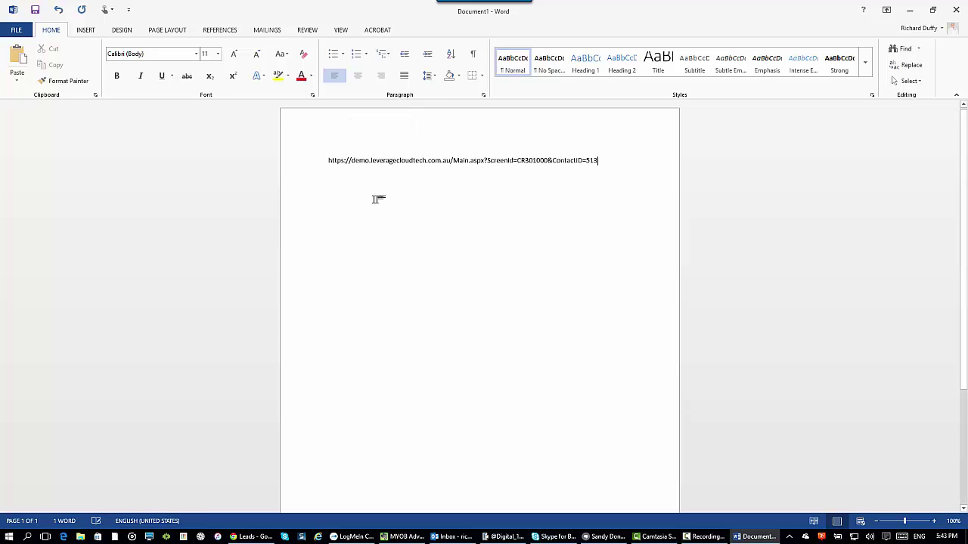
pyautogui.press('Return')
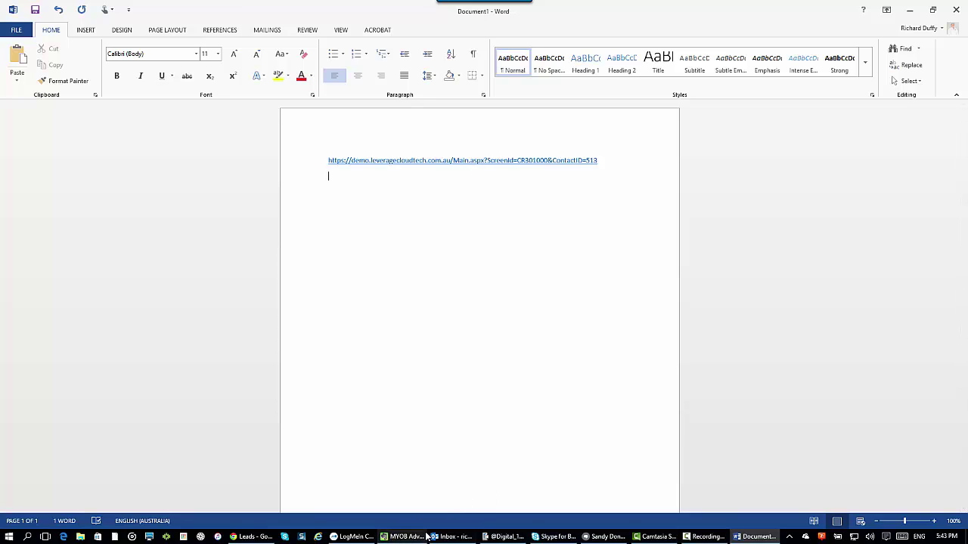
pyautogui.moveTo(443, 536)
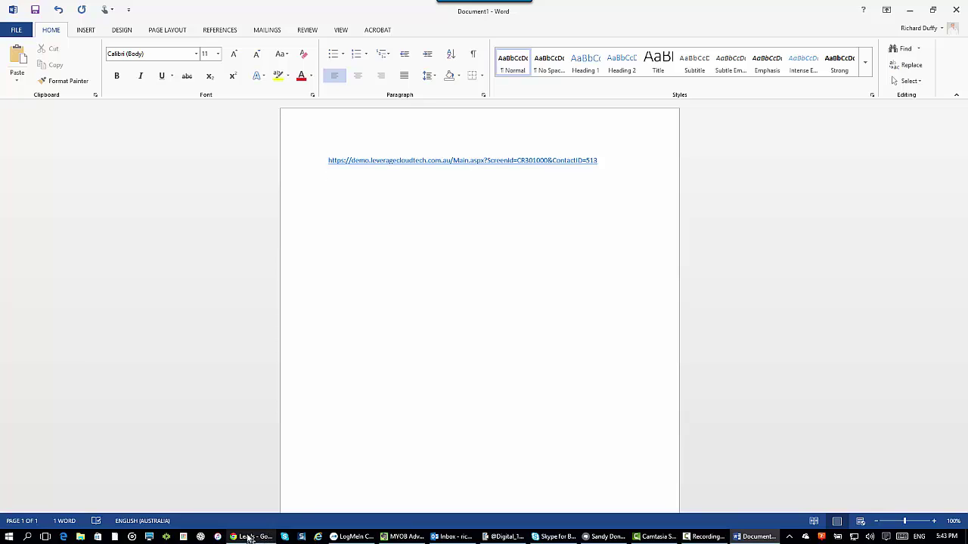
pyautogui.moveTo(249, 537)
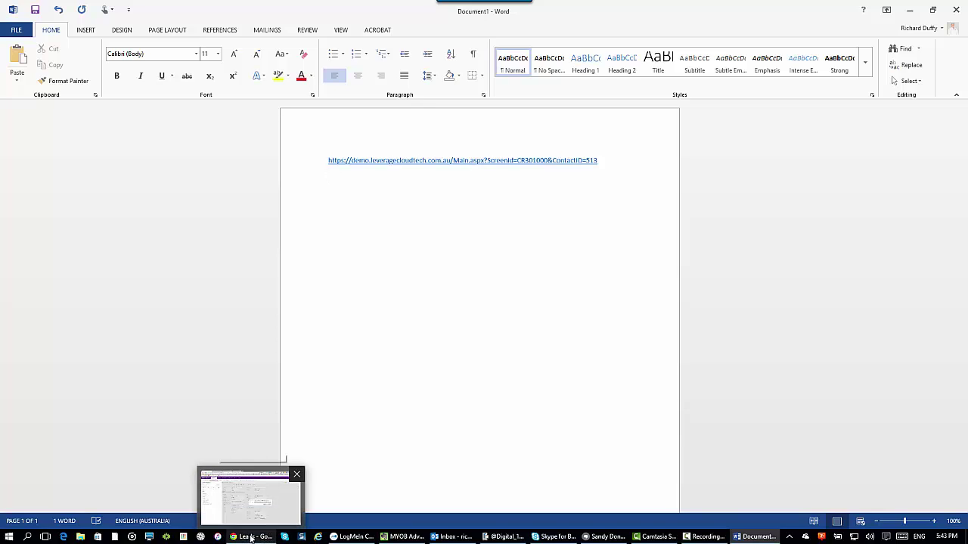
# Step: In Chrome, close the Get Link dialog and the Posts, Leads and Twitter tabs
pyautogui.click(255, 539)
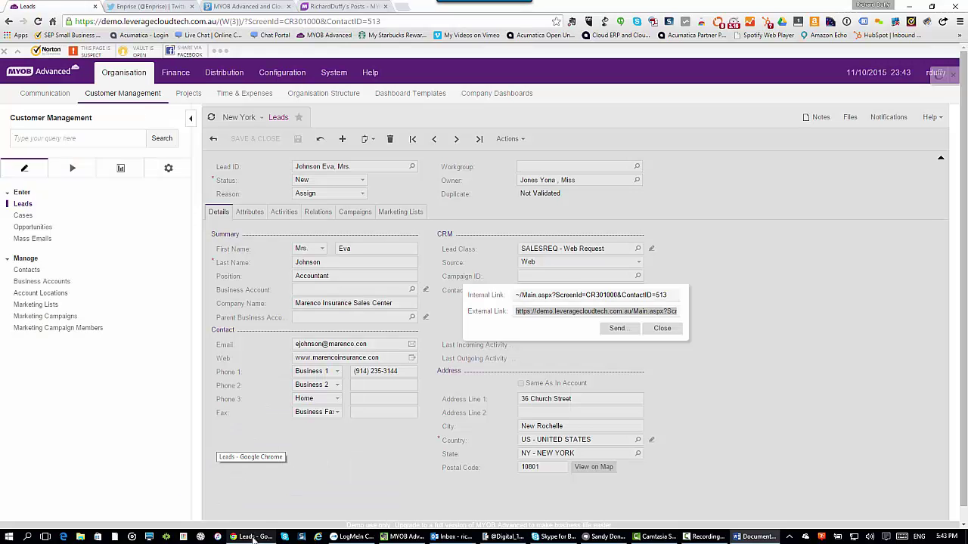
pyautogui.click(660, 330)
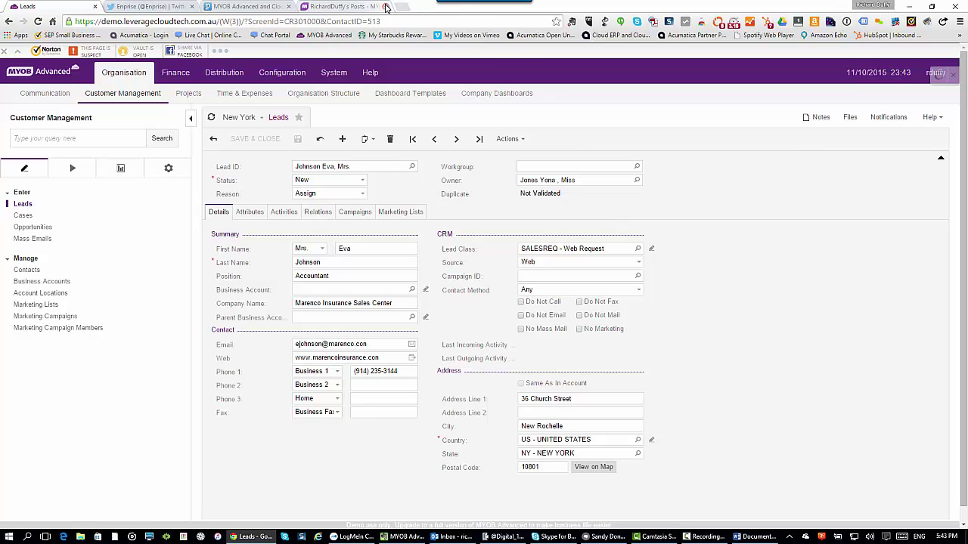
pyautogui.click(386, 7)
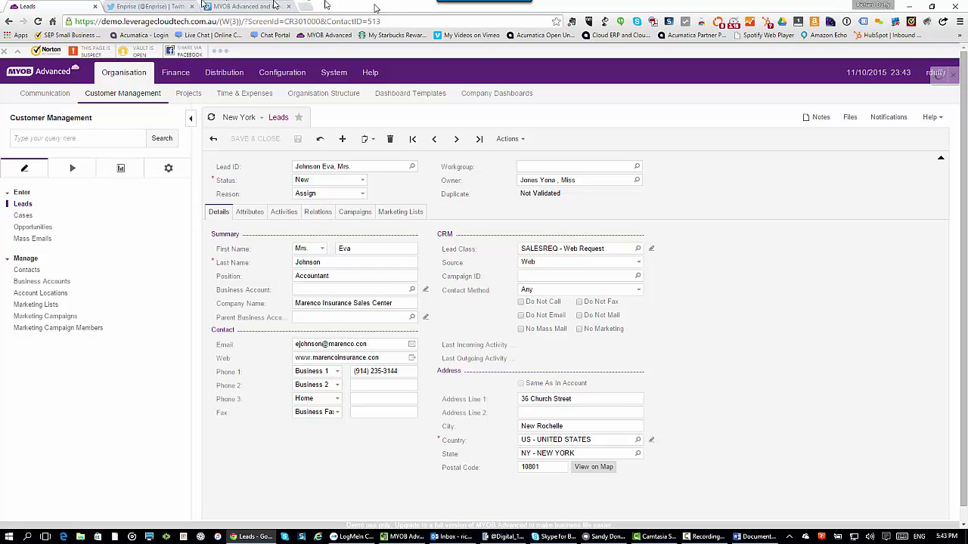
pyautogui.click(95, 6)
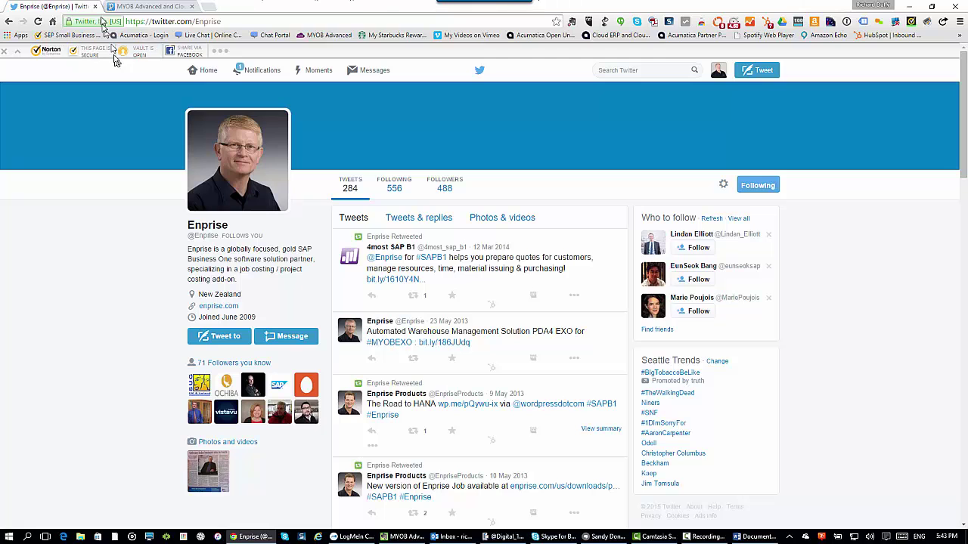
pyautogui.click(96, 6)
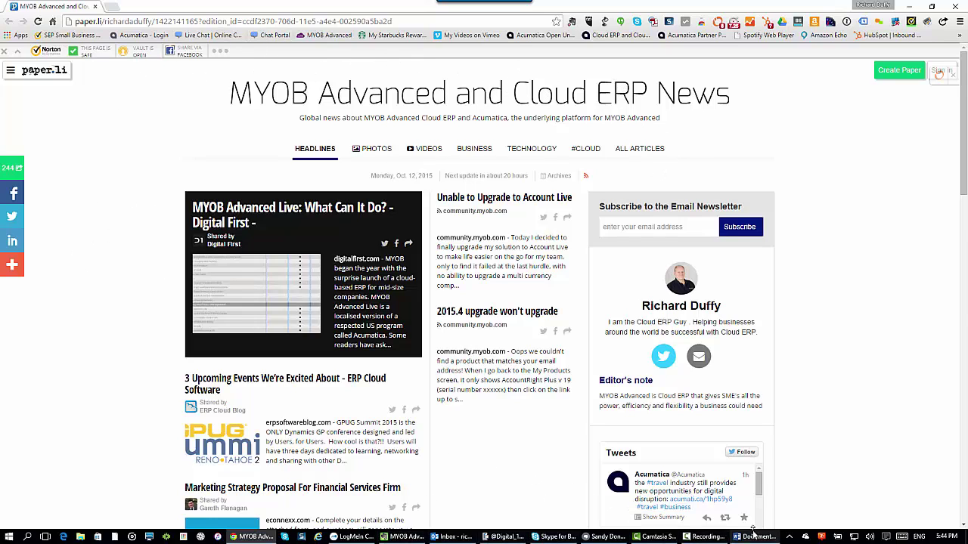
# Step: Follow the hyperlink from Word and enter the demo user name and password in Windows Security
pyautogui.click(754, 536)
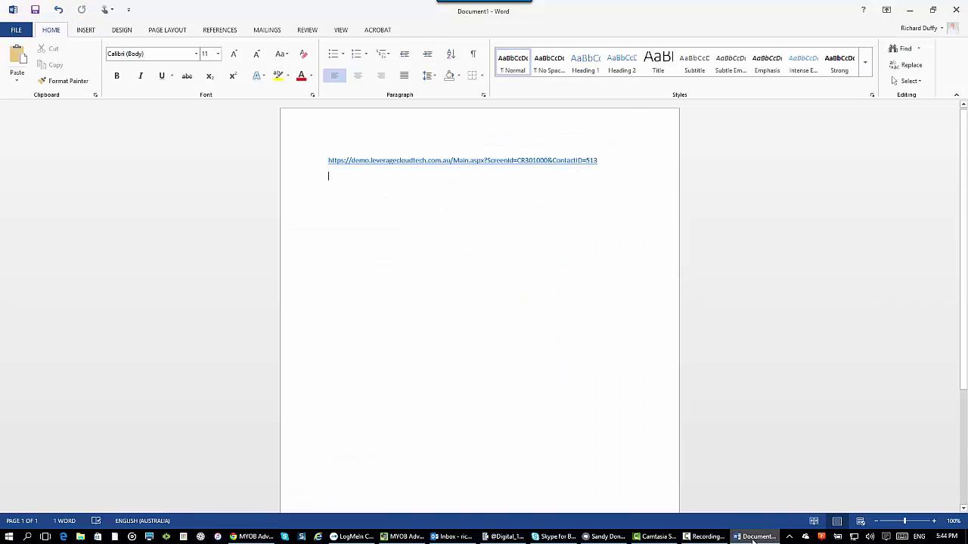
pyautogui.keyDown('ctrl'); pyautogui.click(387, 162); pyautogui.keyUp('ctrl')
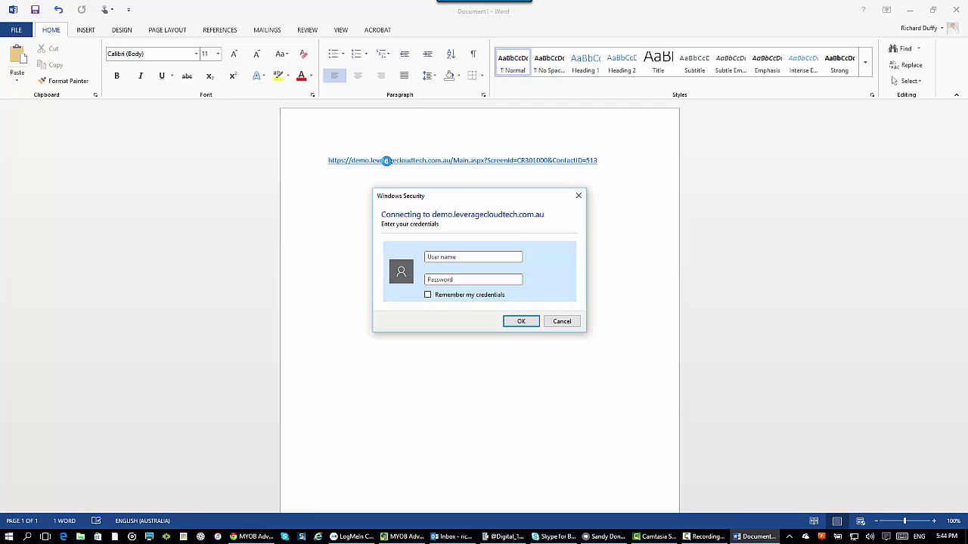
pyautogui.press('Tab')
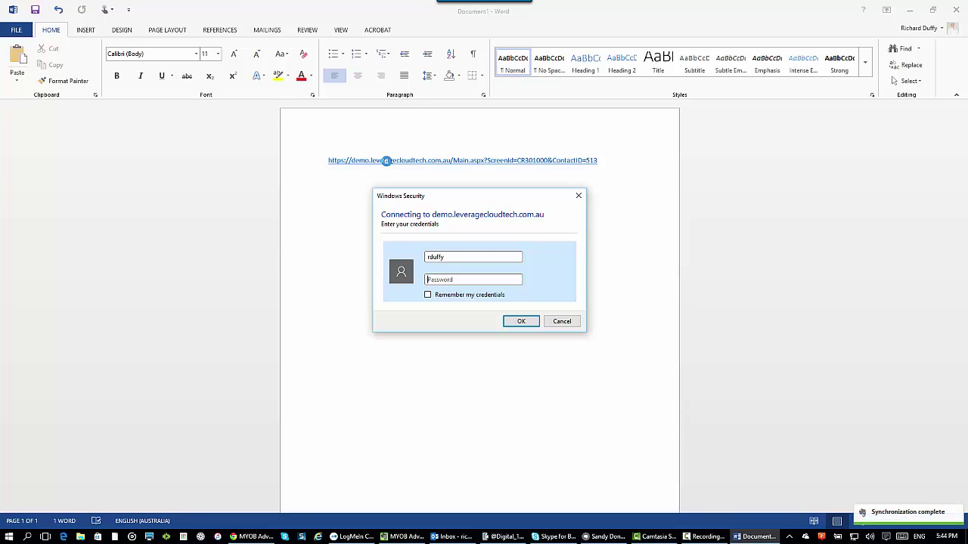
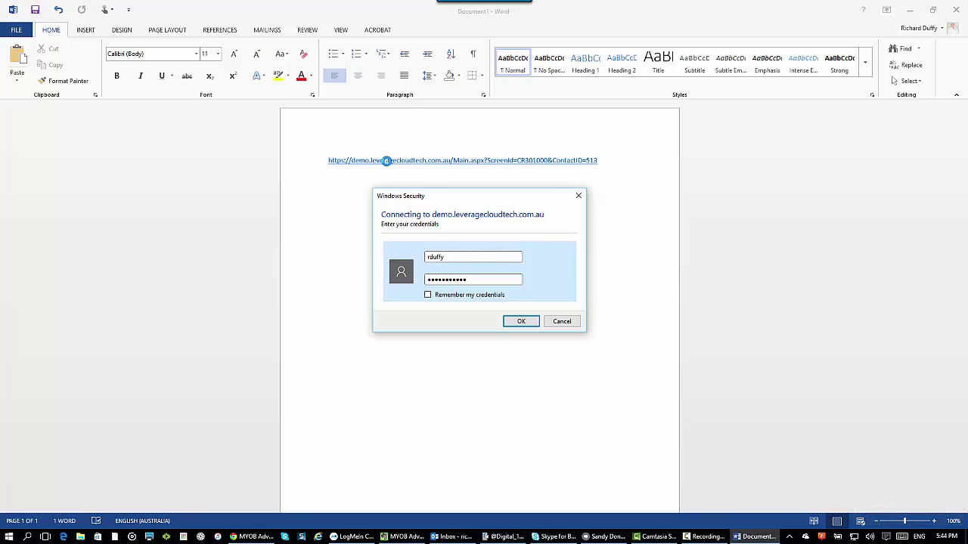
pyautogui.click(526, 323)
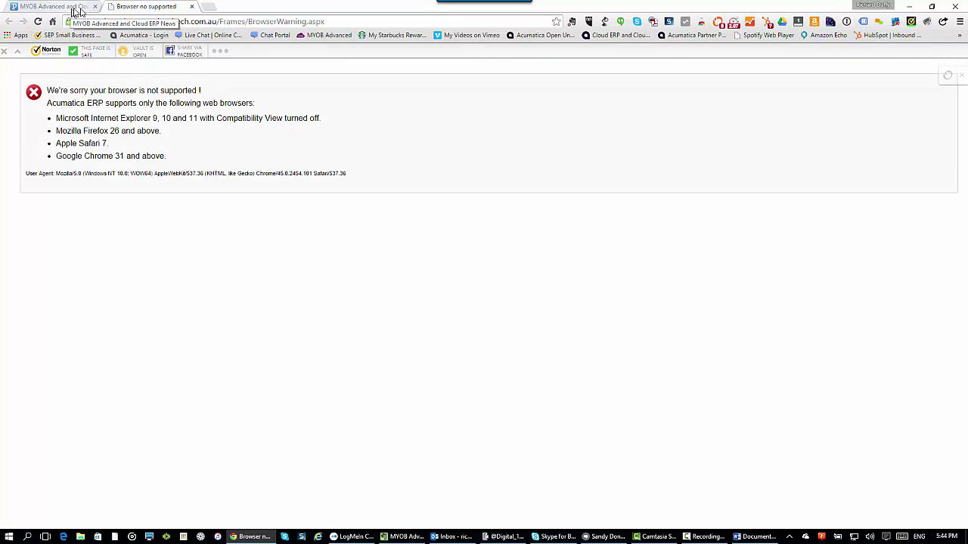
# Step: Replace Chrome's browser-warning address with the pasted lead Main.aspx link for CR301000 and load it
pyautogui.click(242, 21)
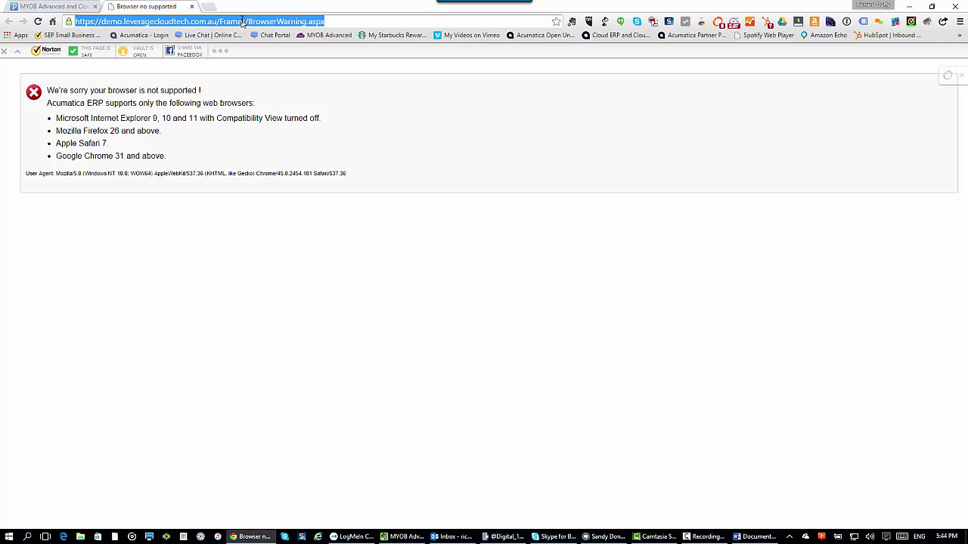
pyautogui.write('https://demo.leveragecloudtech.com.au/Main.aspx?ScreenId=CR301000&ContactID=513')
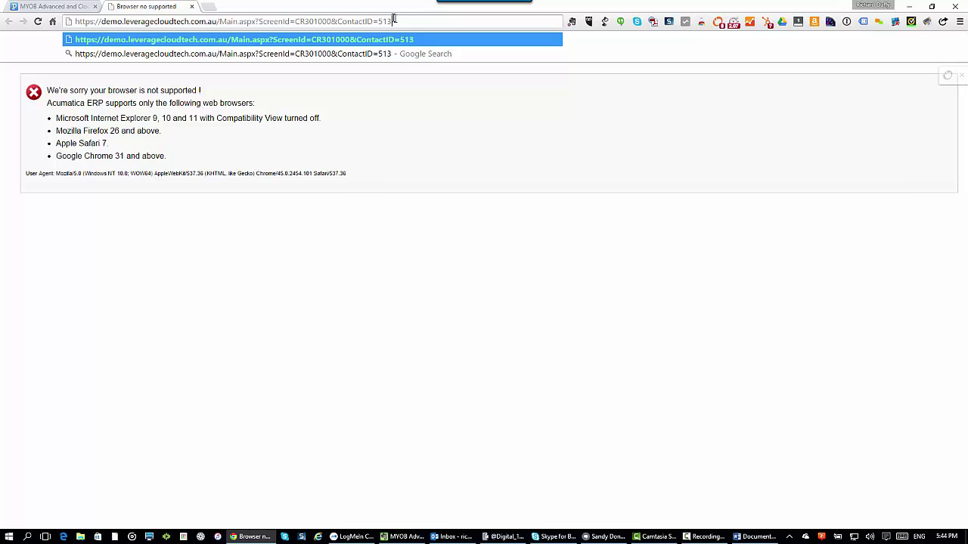
pyautogui.press('Return')
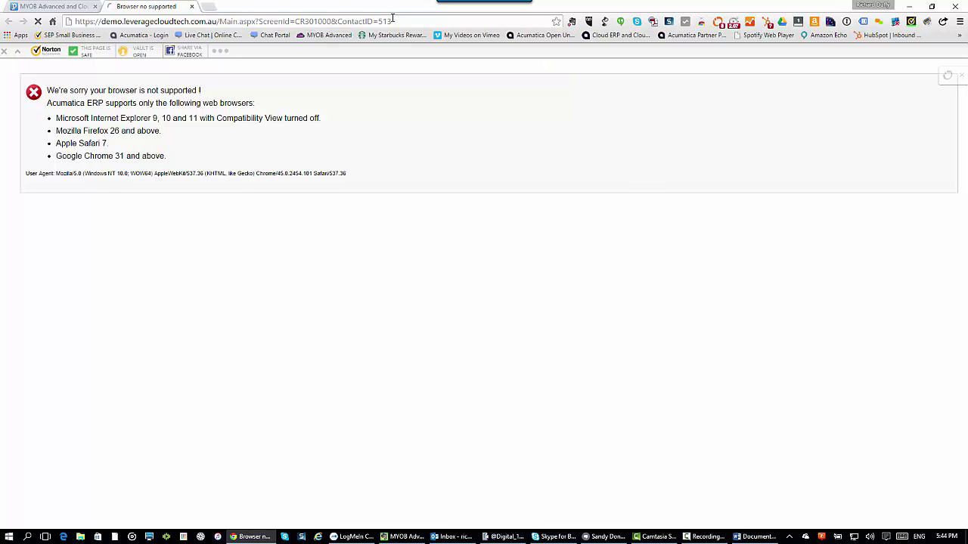
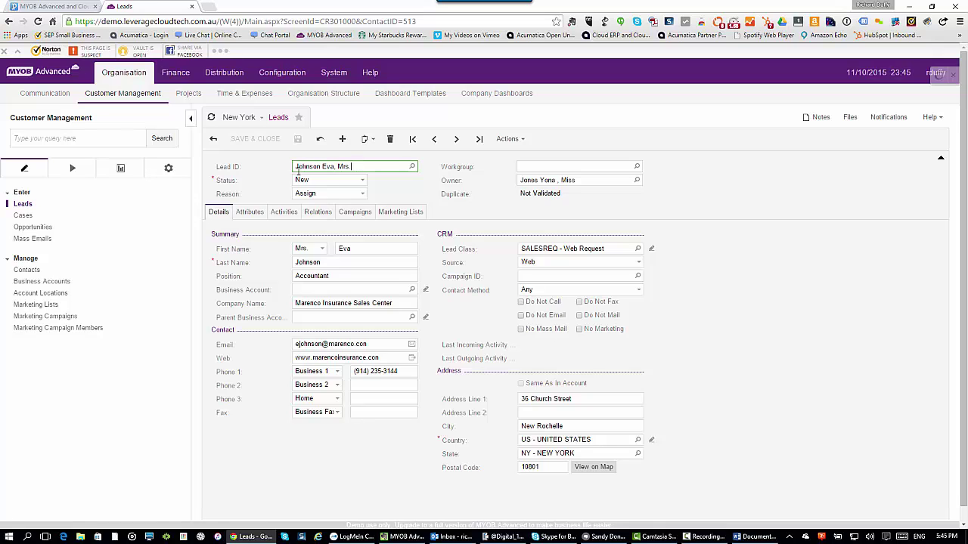
# Step: Leave the lead and open a blank Sales Orders form dated 11/10/2015 from the home page
pyautogui.click(488, 96)
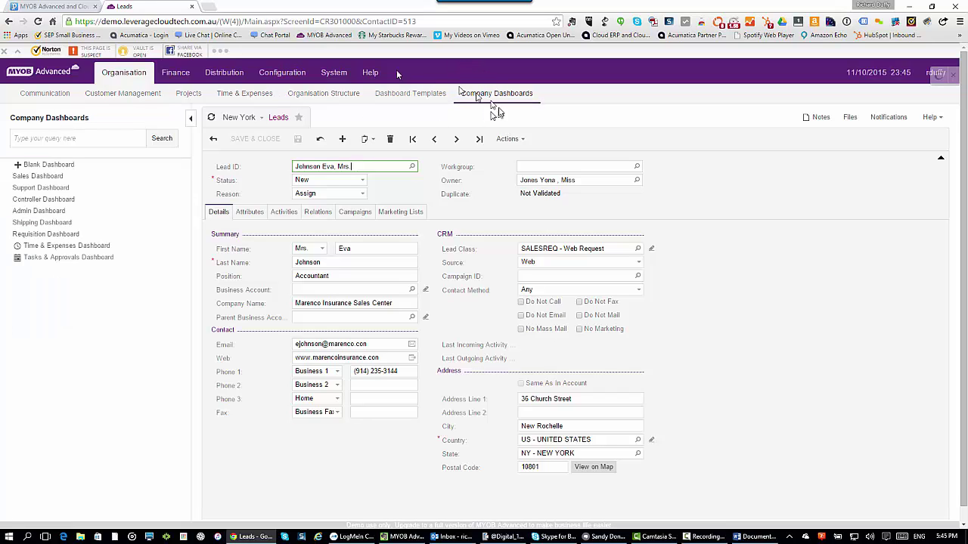
pyautogui.click(30, 75)
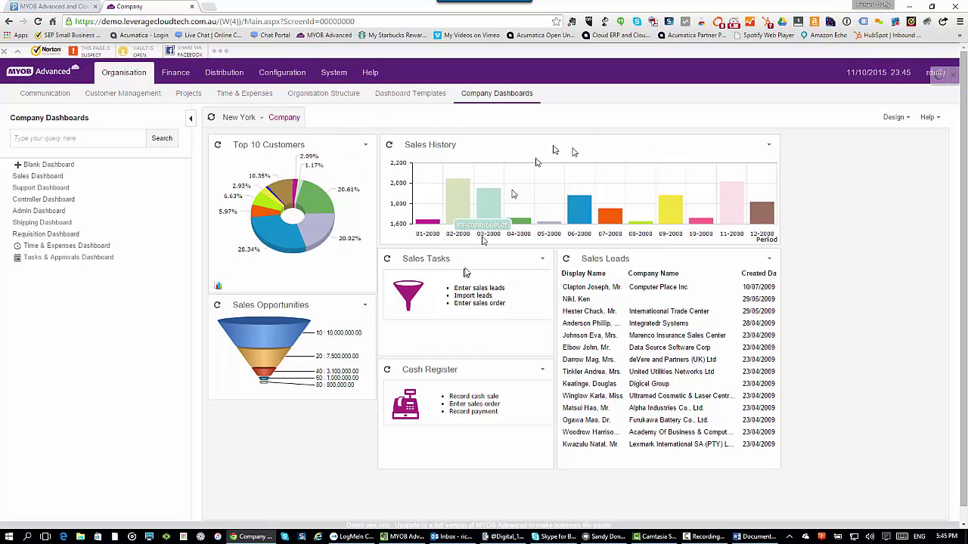
pyautogui.click(483, 306)
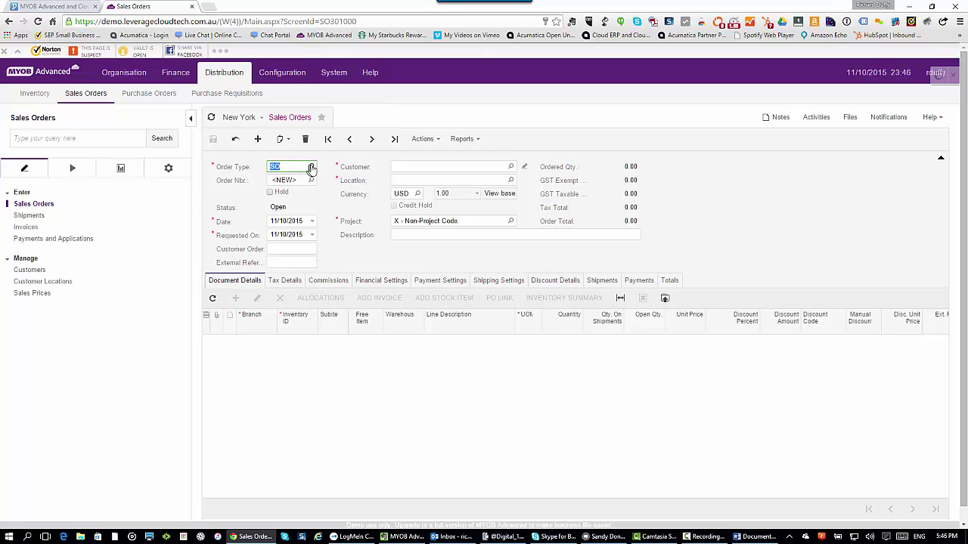
# Step: Confirm order type SO and bring up the Select - Customer lookup
pyautogui.click(311, 168)
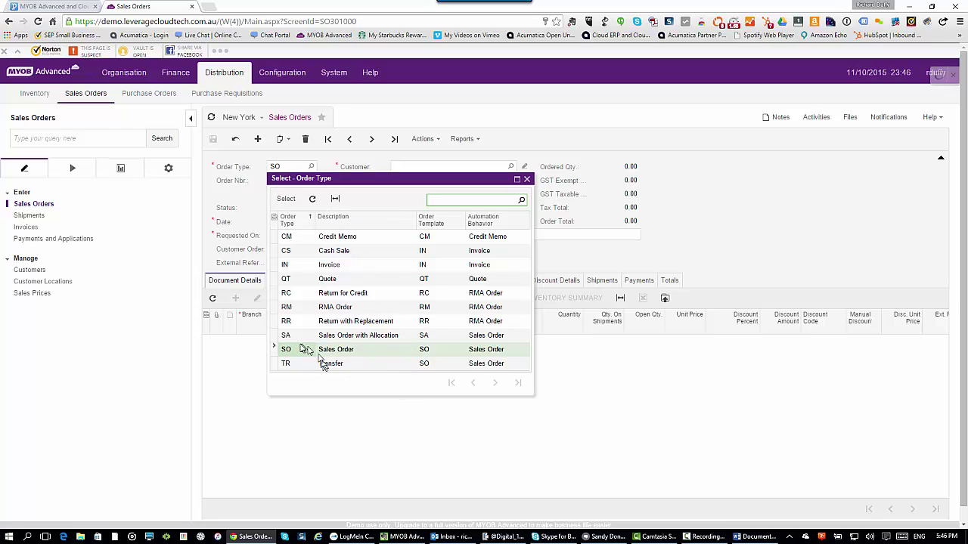
pyautogui.doubleClick(303, 352)
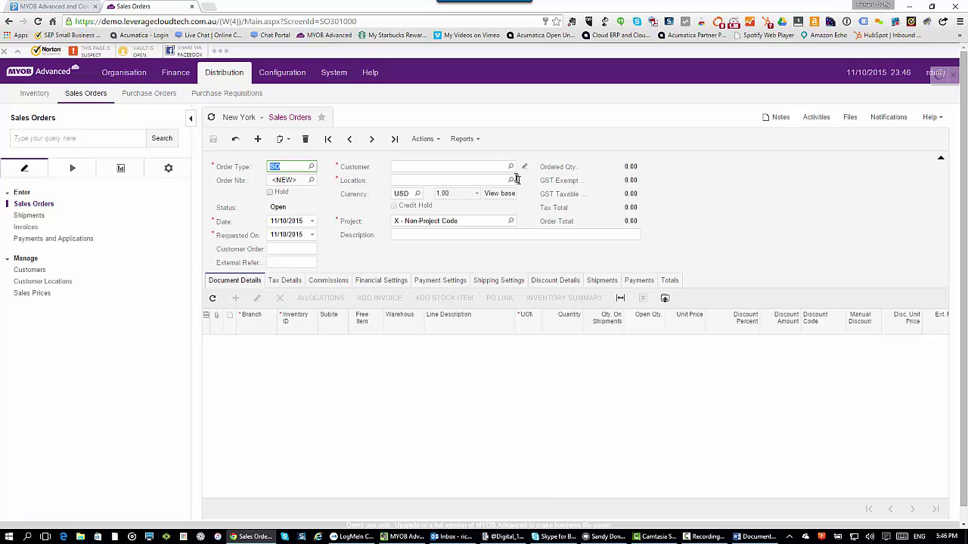
pyautogui.click(511, 167)
pyautogui.moveTo(526, 181); pyautogui.dragTo(418, 113)
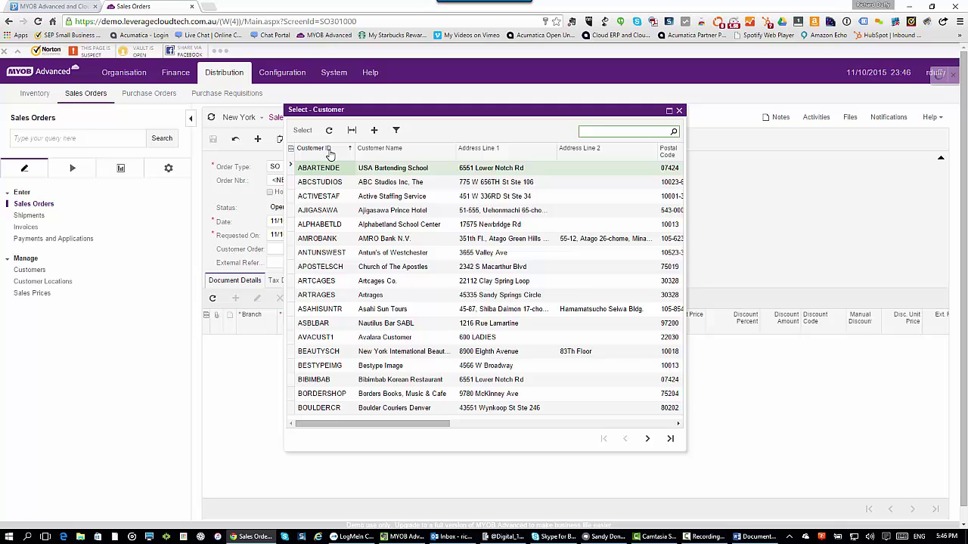
# Step: Hide the Address Line 1 through Status columns in the customer lookup, save, and close it
pyautogui.moveTo(446, 426); pyautogui.dragTo(687, 412)
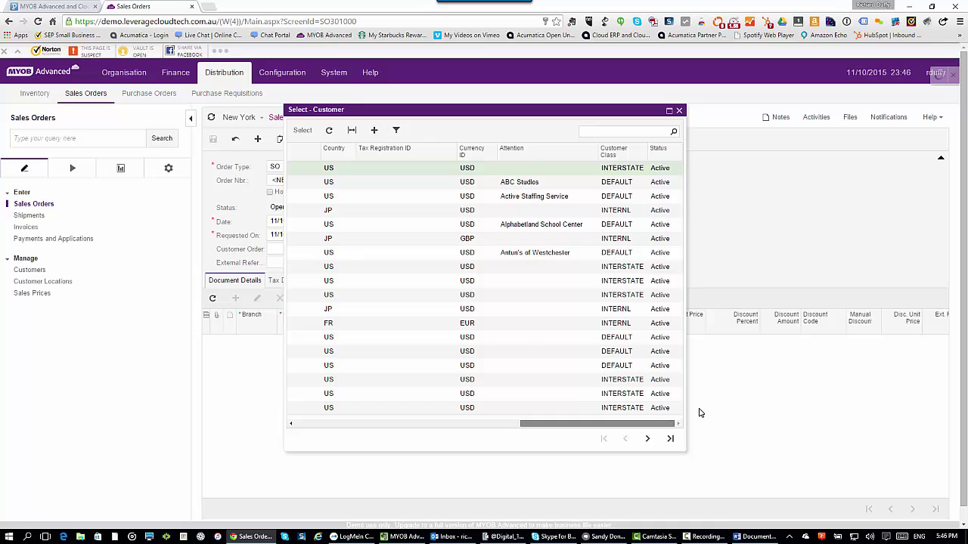
pyautogui.moveTo(665, 410); pyautogui.dragTo(420, 382)
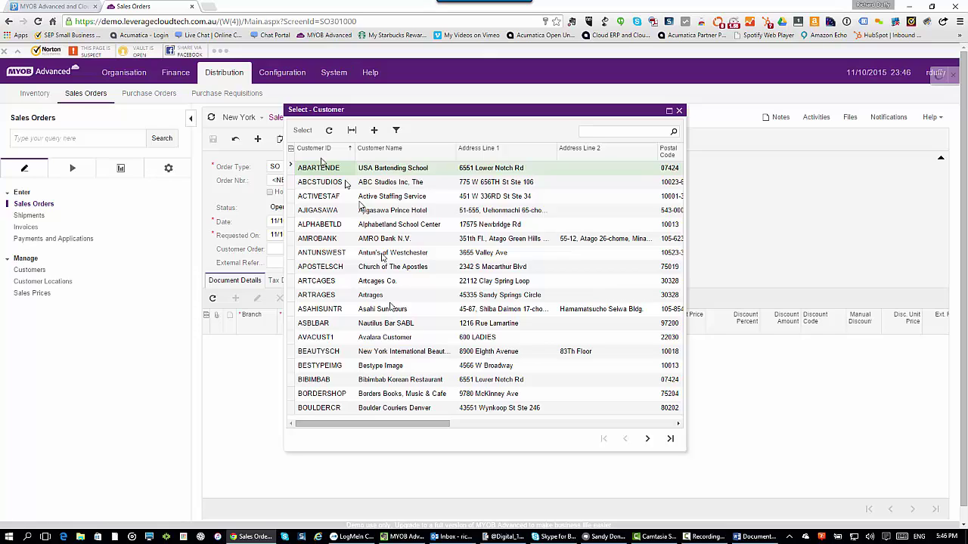
pyautogui.click(290, 149)
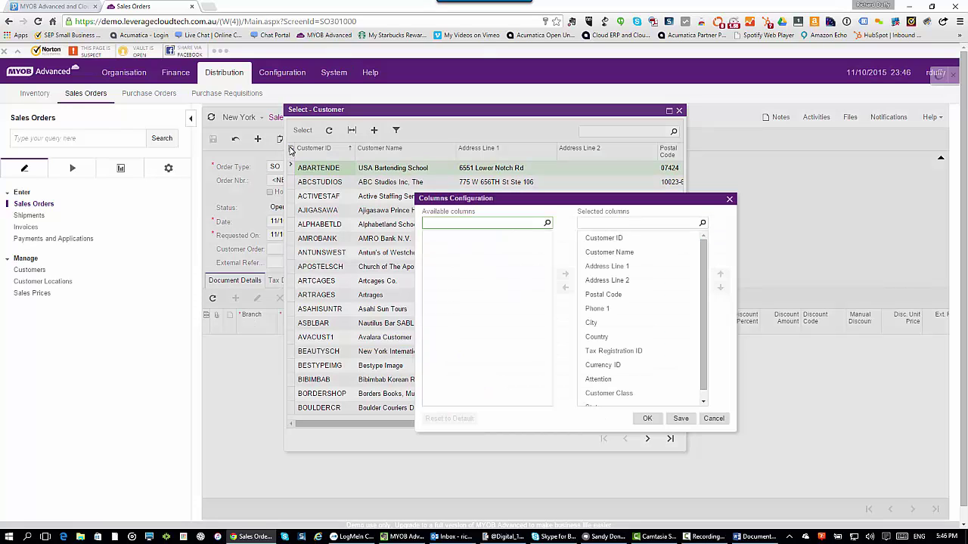
pyautogui.click(616, 267)
pyautogui.scroll(-2, 635, 303)
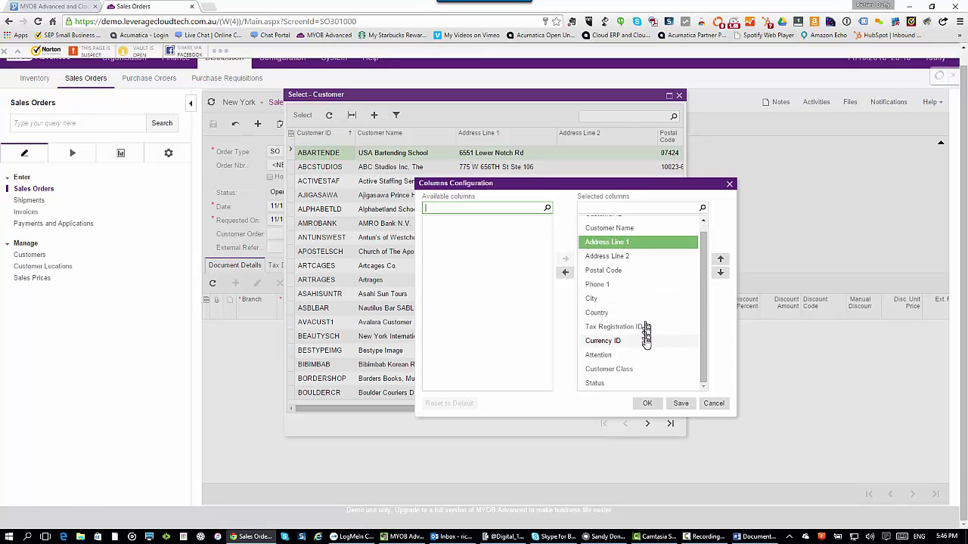
pyautogui.keyDown('shift'); pyautogui.click(606, 384); pyautogui.keyUp('shift')
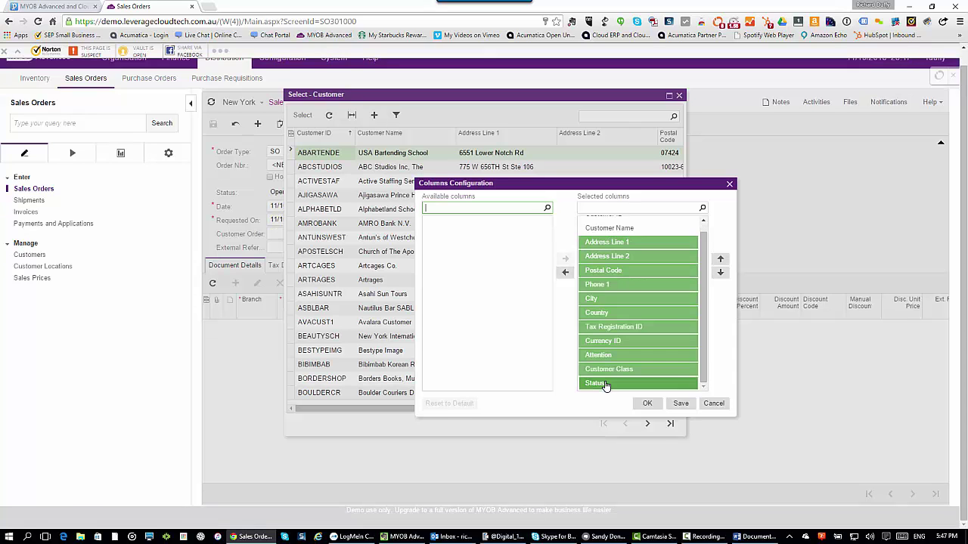
pyautogui.click(565, 273)
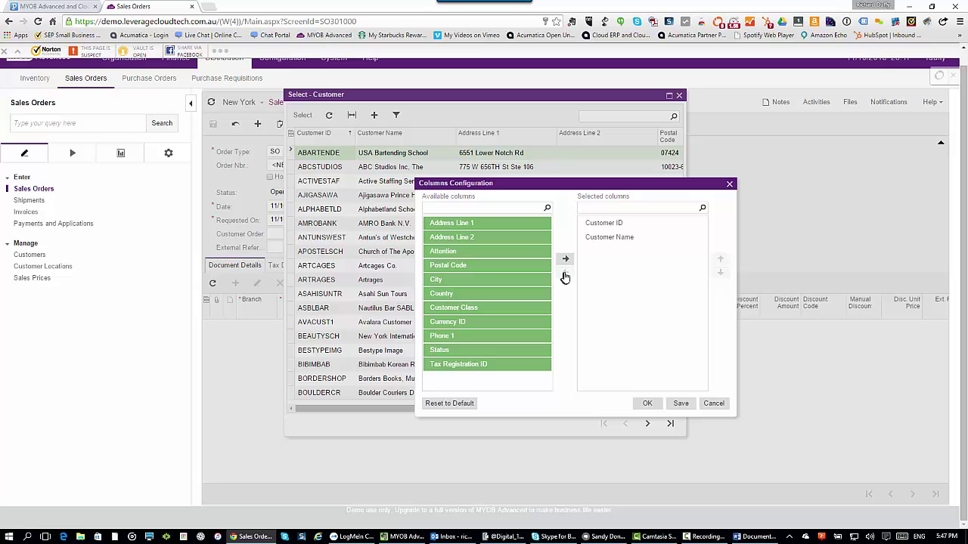
pyautogui.click(677, 405)
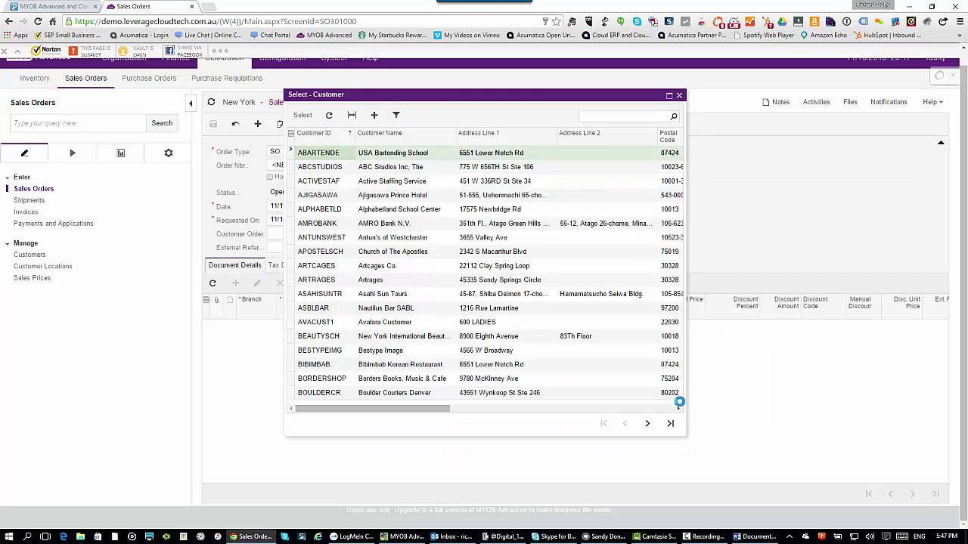
pyautogui.moveTo(684, 267); pyautogui.dragTo(461, 239)
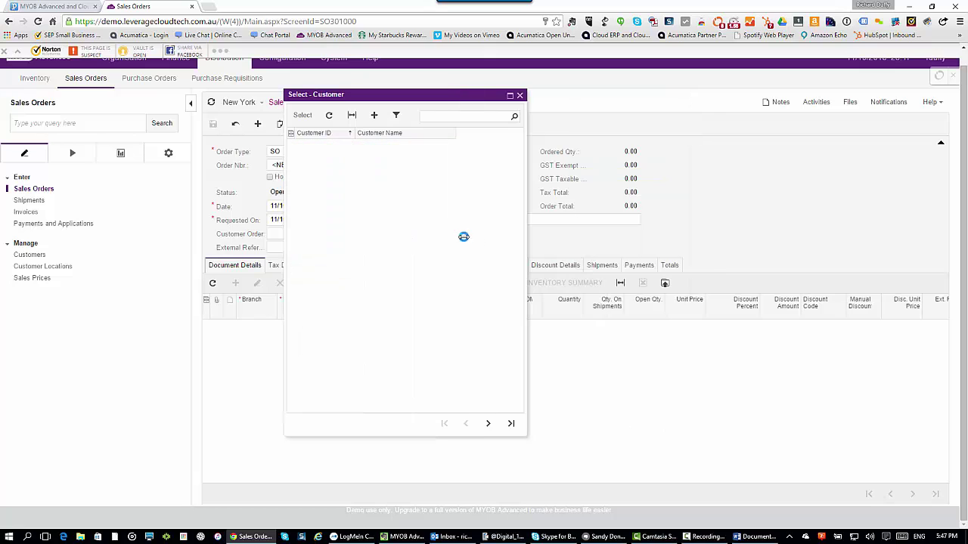
pyautogui.click(519, 96)
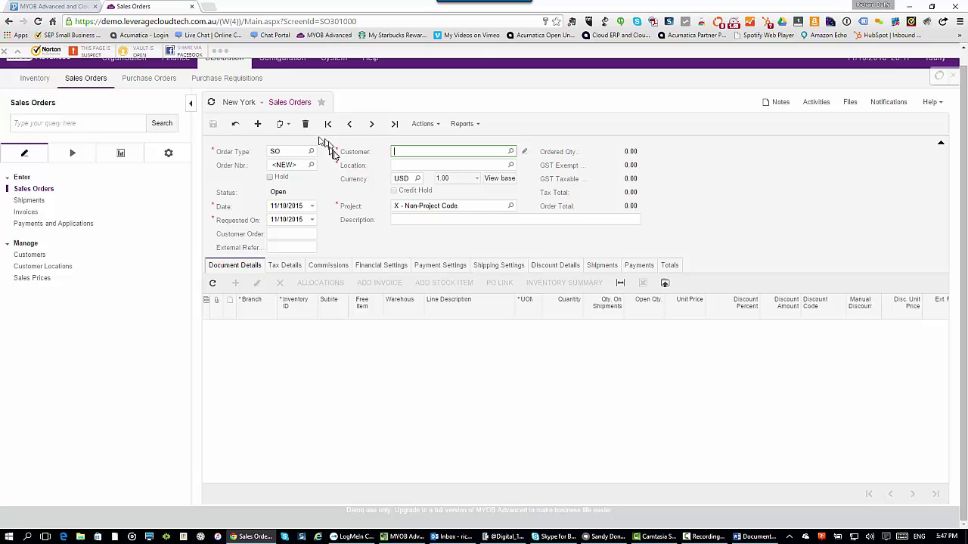
# Step: Reopen the customer lookup, now showing only Customer ID and Customer Name
pyautogui.click(511, 151)
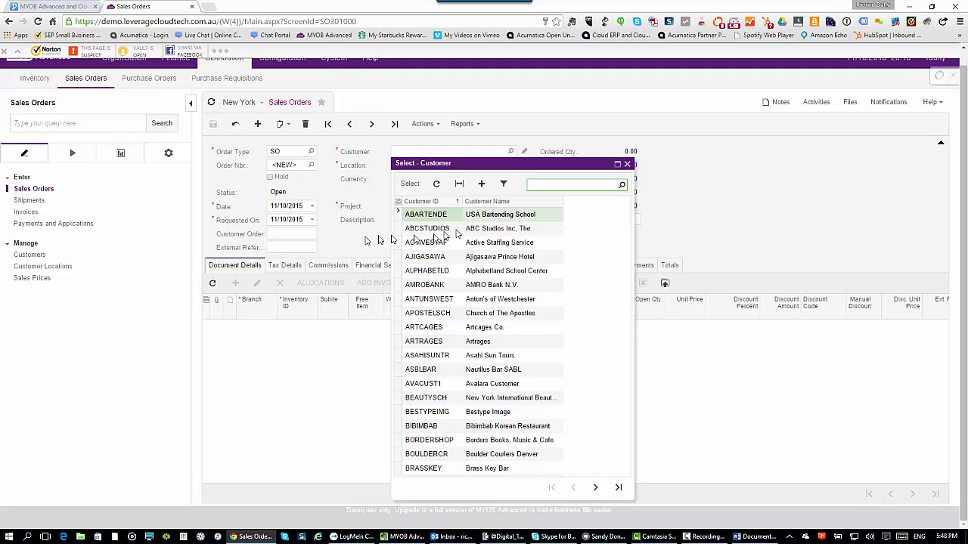
# Step: Cancel the customer lookup's Filter Settings unchanged and close the lookup
pyautogui.click(505, 185)
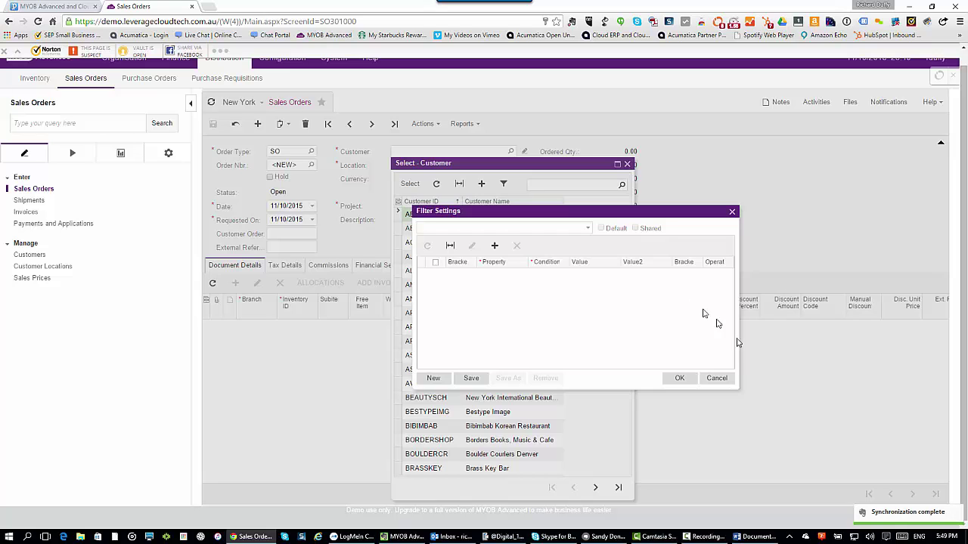
pyautogui.click(722, 380)
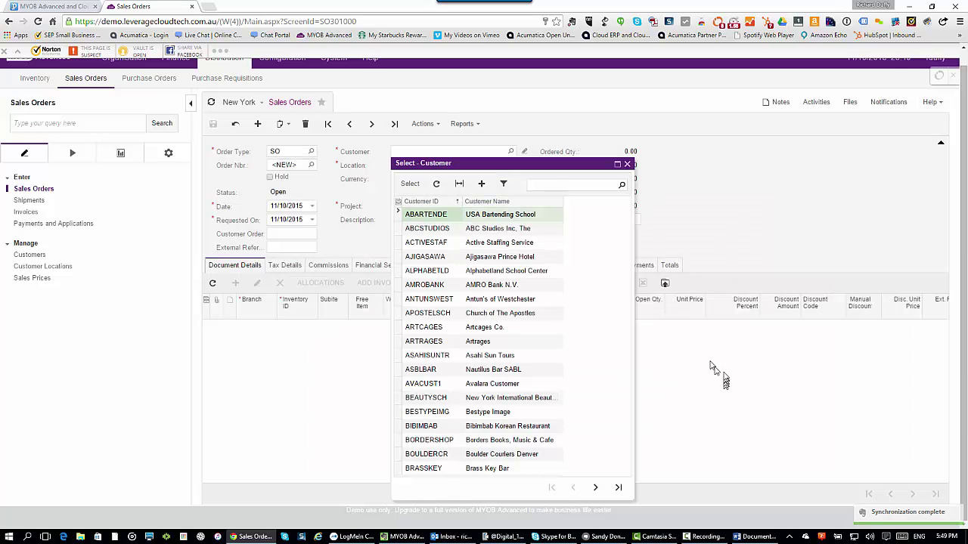
pyautogui.click(627, 163)
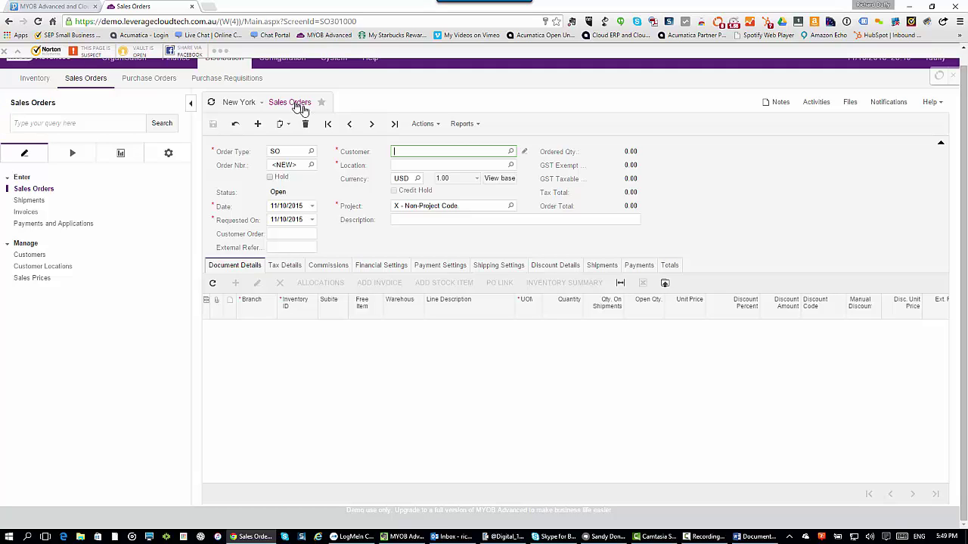
# Step: Set customer ABARTENDE, add a branch MAIN order line, and bring up the inventory items
pyautogui.click(511, 152)
pyautogui.doubleClick(445, 216)
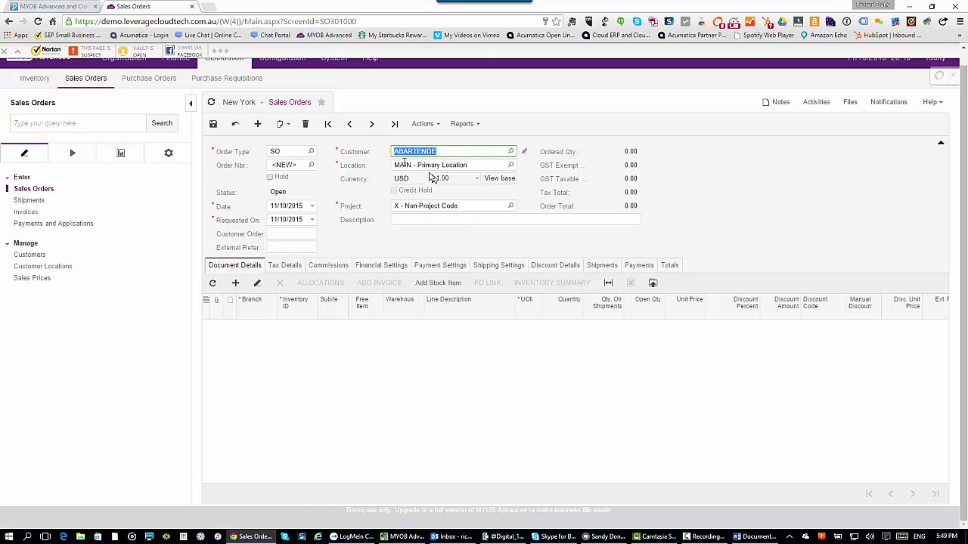
pyautogui.click(237, 285)
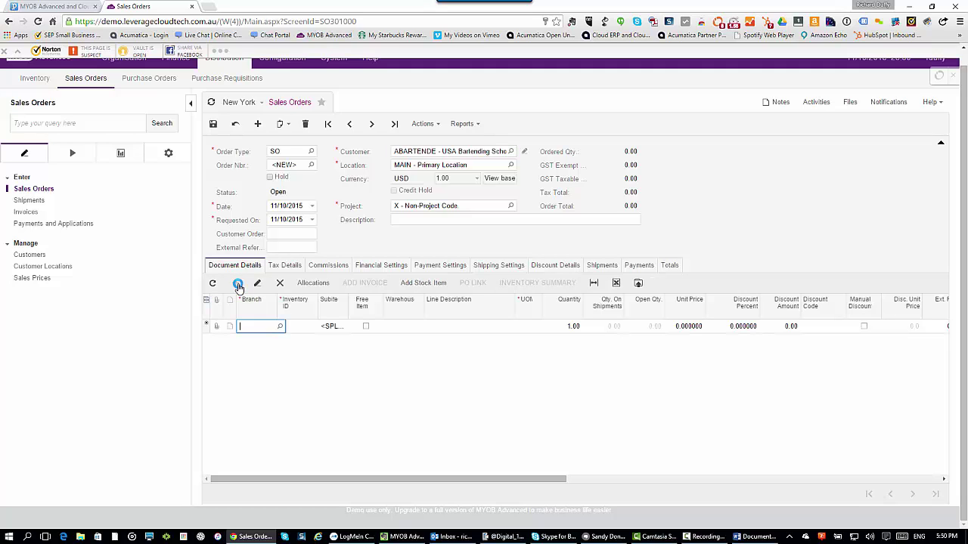
pyautogui.click(298, 326)
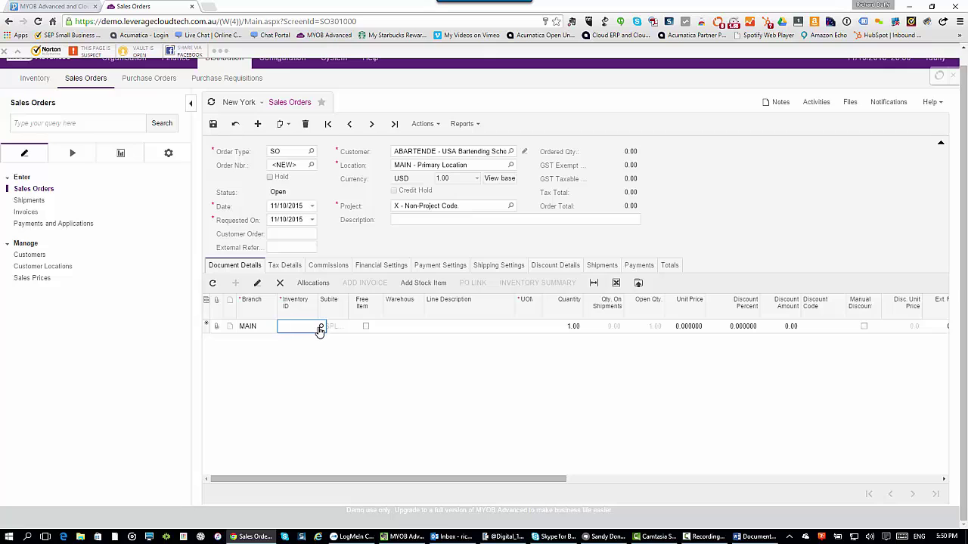
pyautogui.click(321, 326)
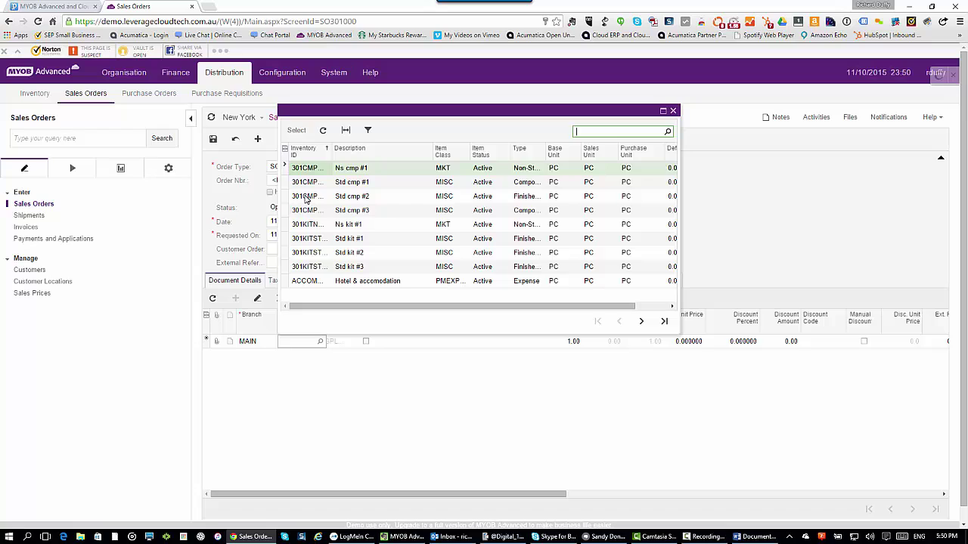
# Step: Fill line one with Ns cmp #1 (361CMP, WHOLESALE, quantity 1.00) and add a second line
pyautogui.click(302, 173)
pyautogui.doubleClick(303, 174)
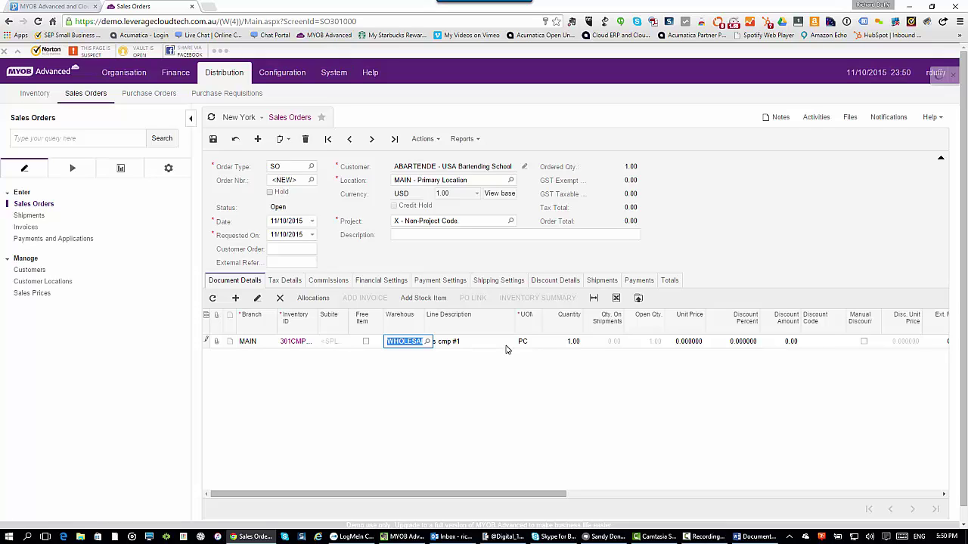
pyautogui.click(507, 346)
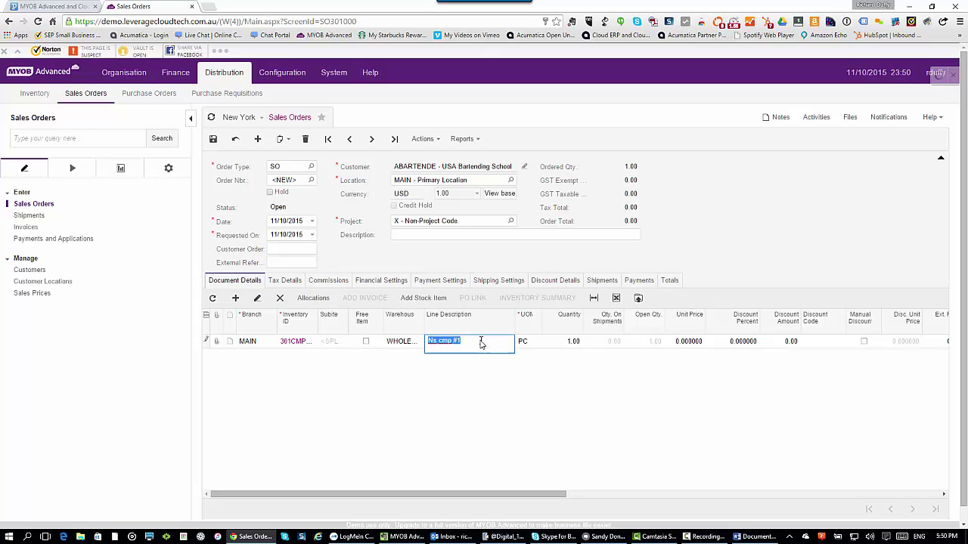
pyautogui.click(548, 378)
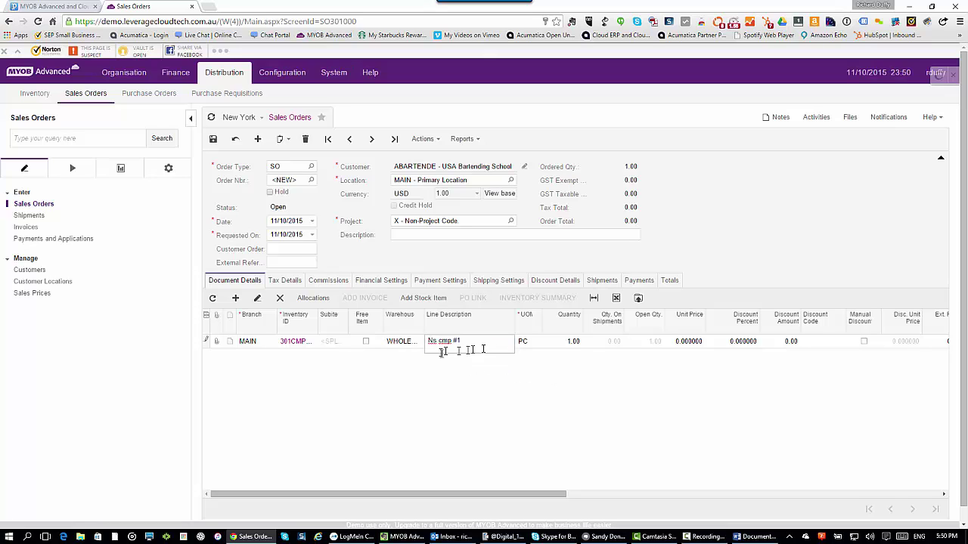
pyautogui.click(573, 341)
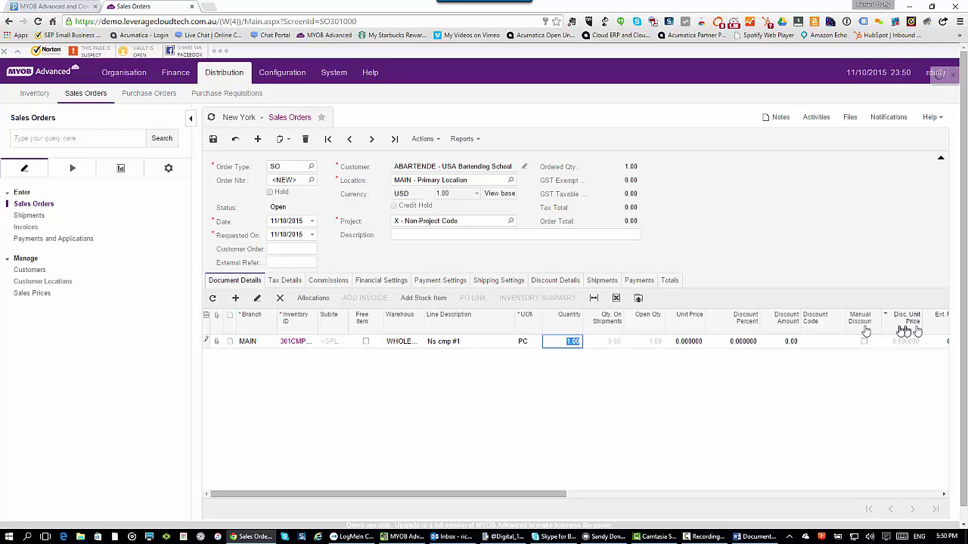
pyautogui.click(235, 298)
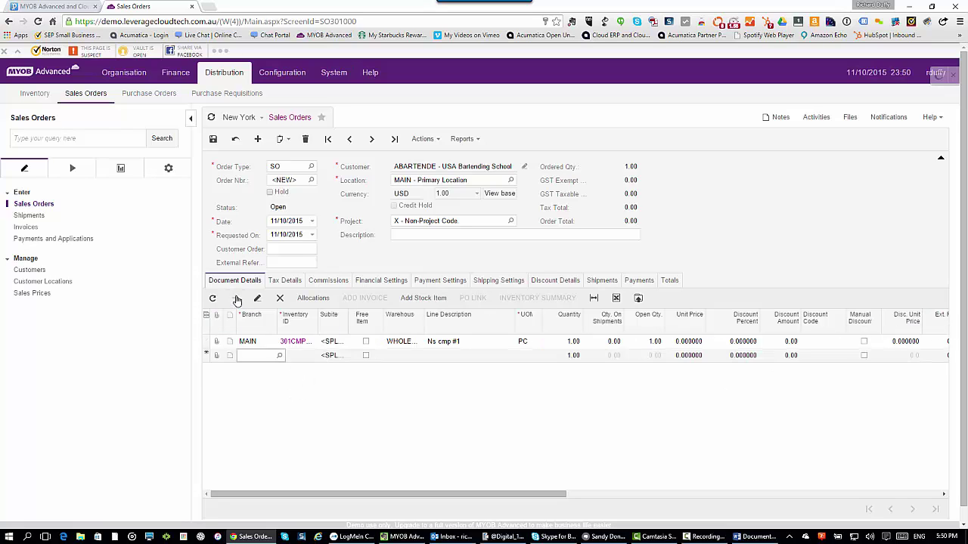
# Step: Put Std kit #2 on the second line and check its Inventory Summary
pyautogui.click(312, 356)
pyautogui.click(321, 356)
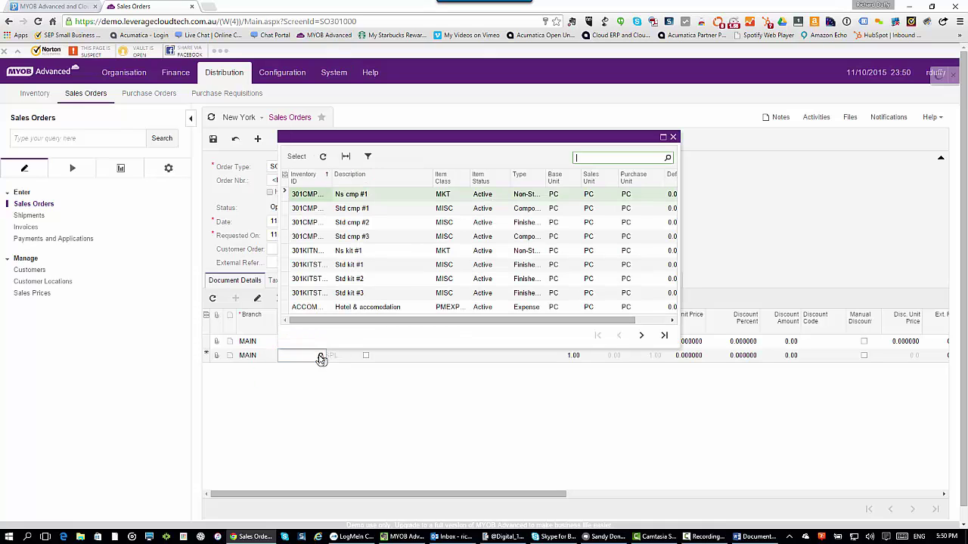
pyautogui.click(325, 285)
pyautogui.doubleClick(325, 284)
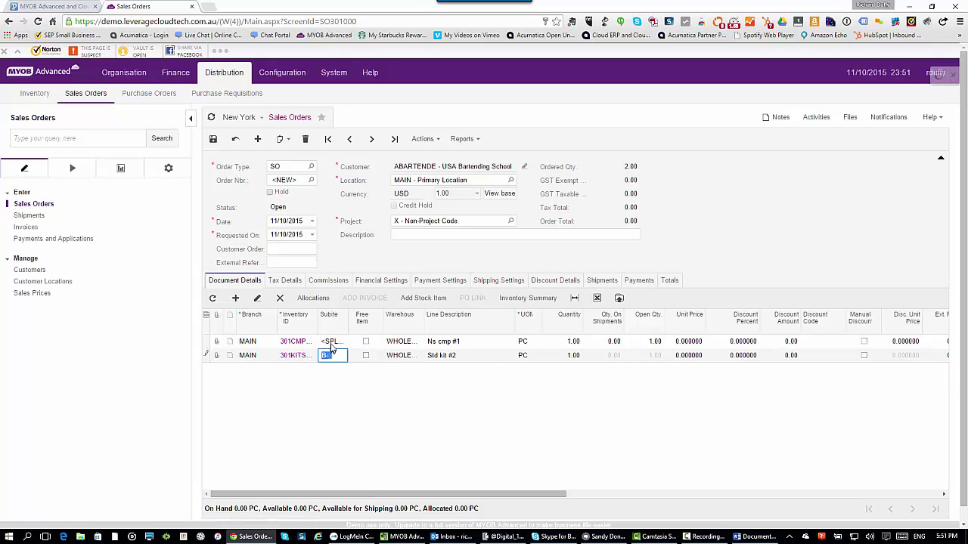
pyautogui.click(530, 300)
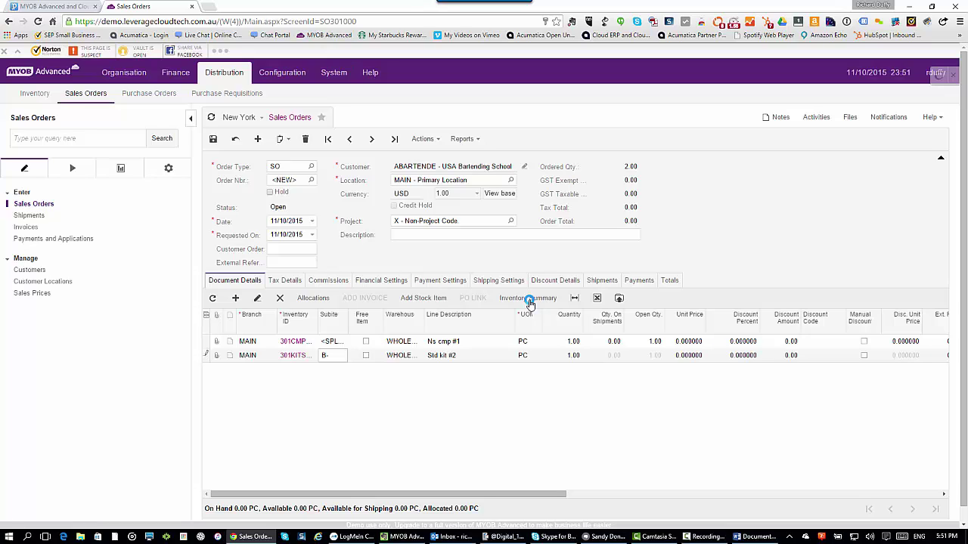
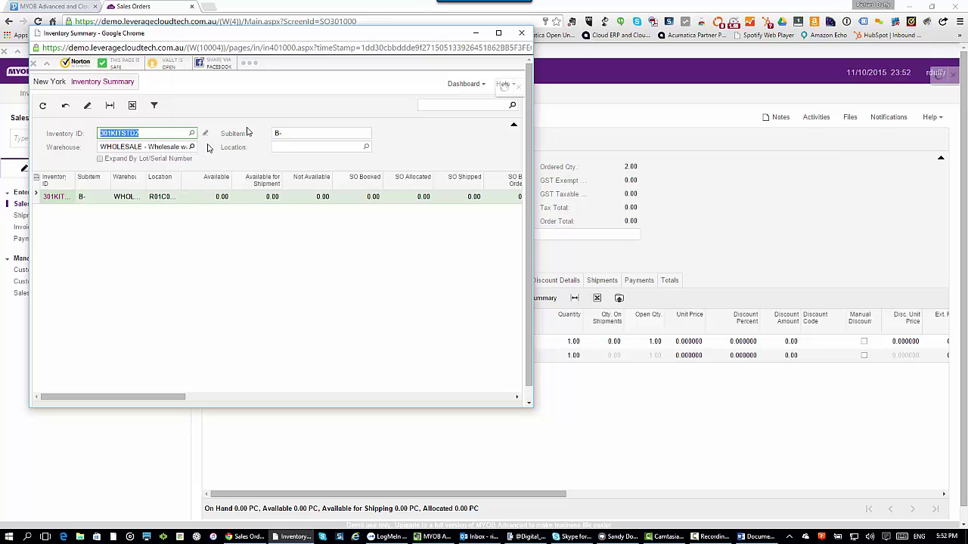
# Step: Dismiss the inventory summary, review the Totals tab, then go back to the Document Details lines
pyautogui.click(522, 34)
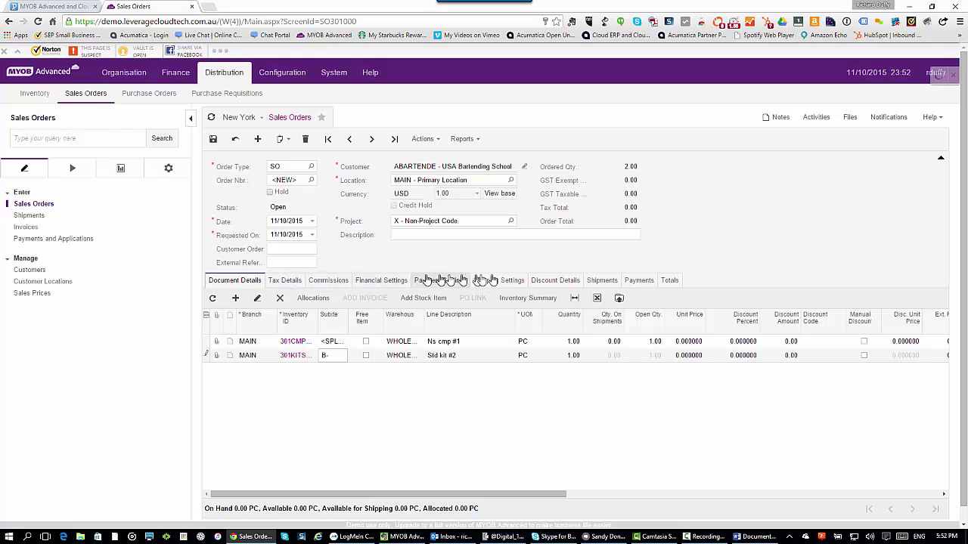
pyautogui.click(668, 281)
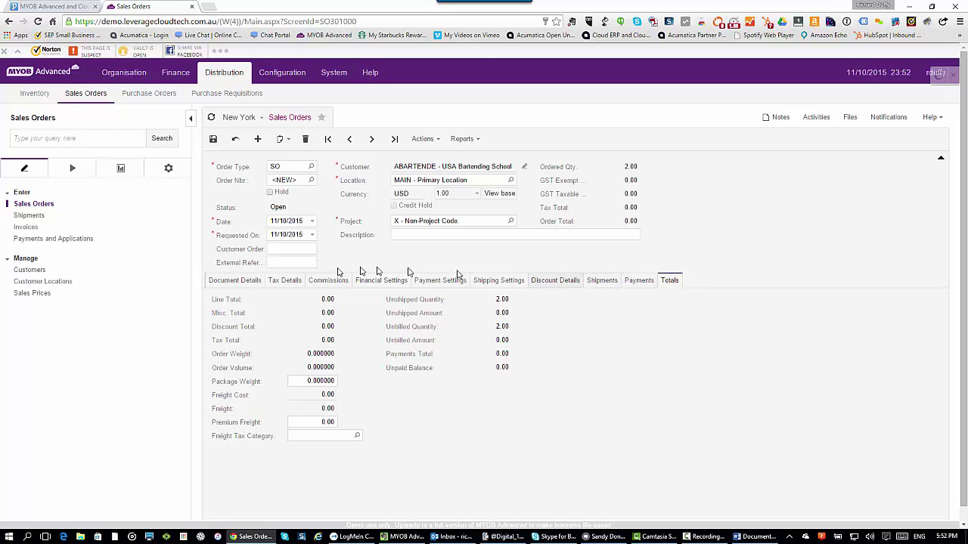
pyautogui.click(246, 281)
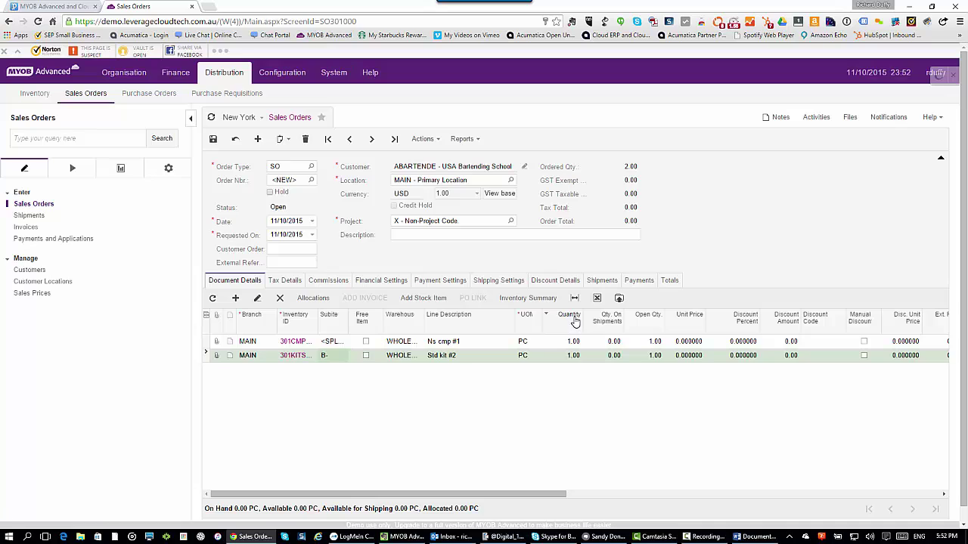
# Step: Reposition the Quantity column right after Warehouse in the order lines grid, then start the Excel export
pyautogui.moveTo(574, 320); pyautogui.dragTo(429, 315)
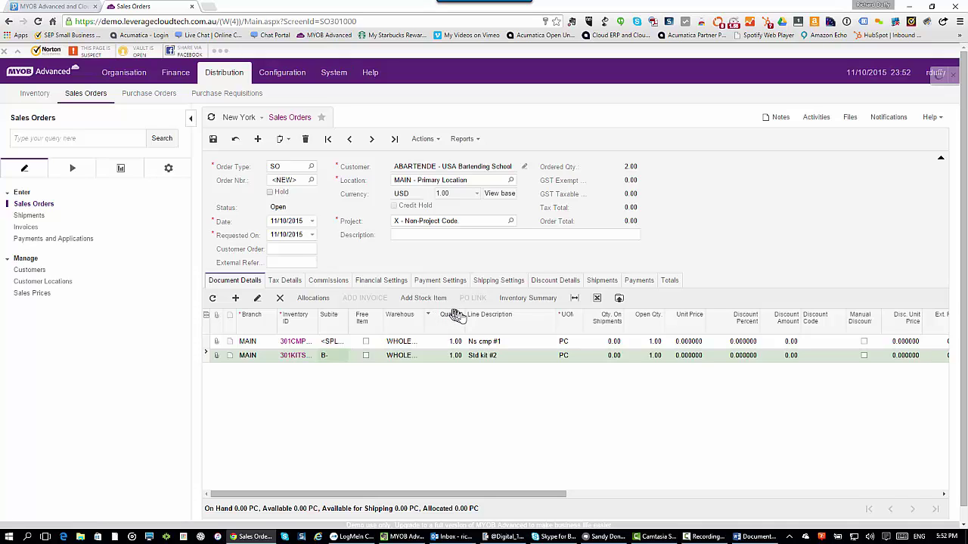
pyautogui.moveTo(452, 318); pyautogui.dragTo(581, 316)
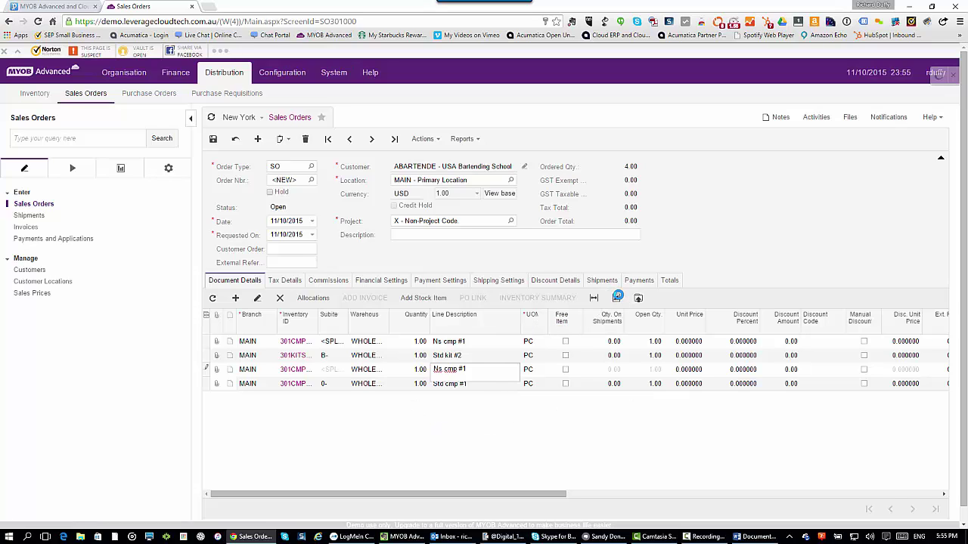
pyautogui.click(617, 298)
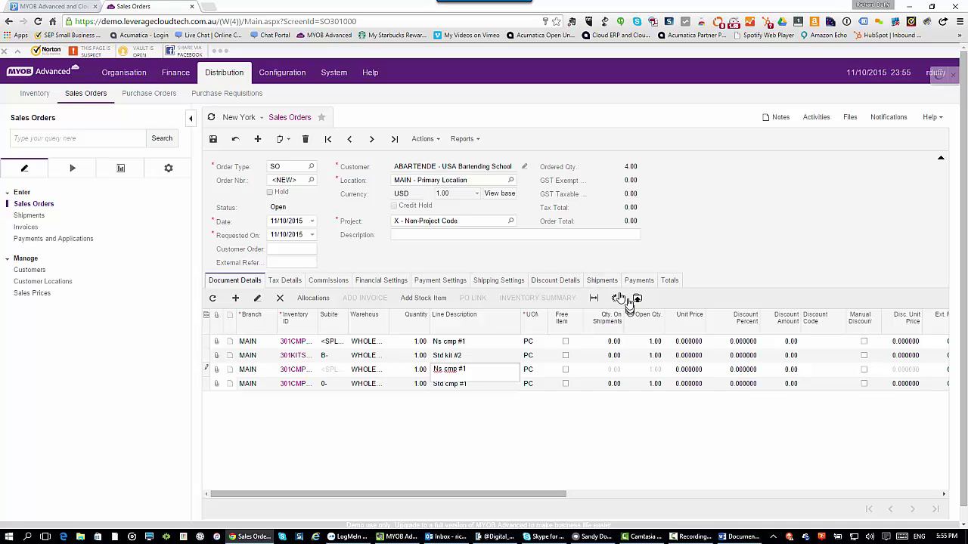
# Step: Save the exported lines as Sales Orders 201510121.xlsx in Downloads and open it in Excel
pyautogui.click(617, 299)
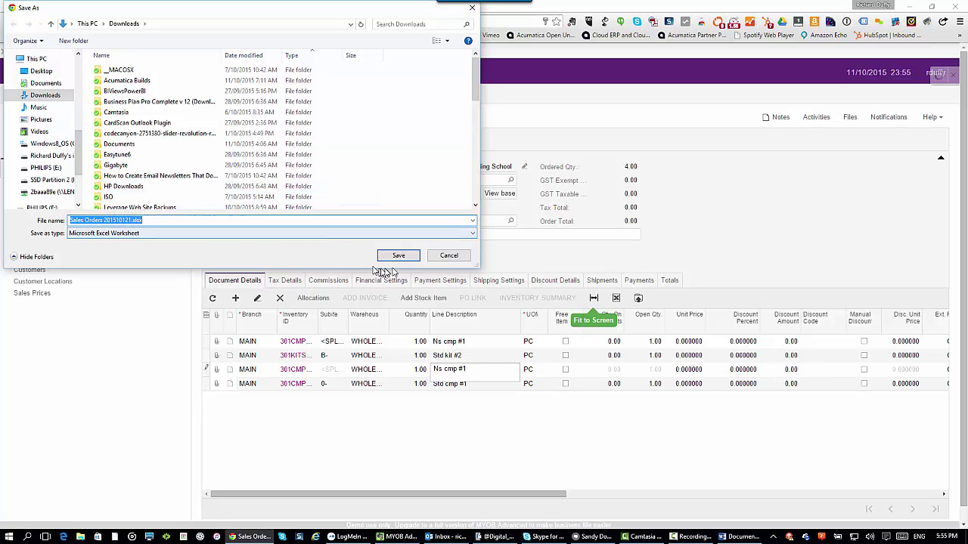
pyautogui.click(398, 254)
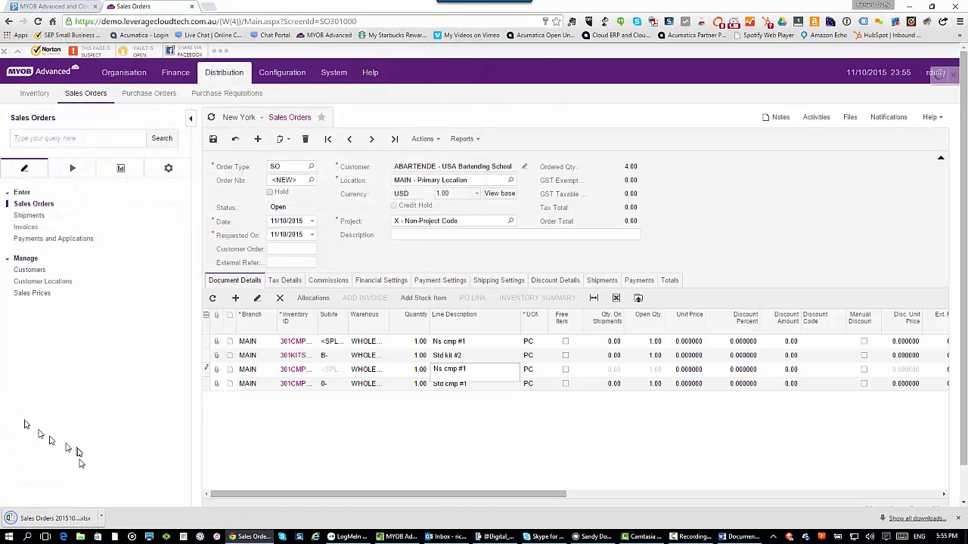
pyautogui.click(70, 520)
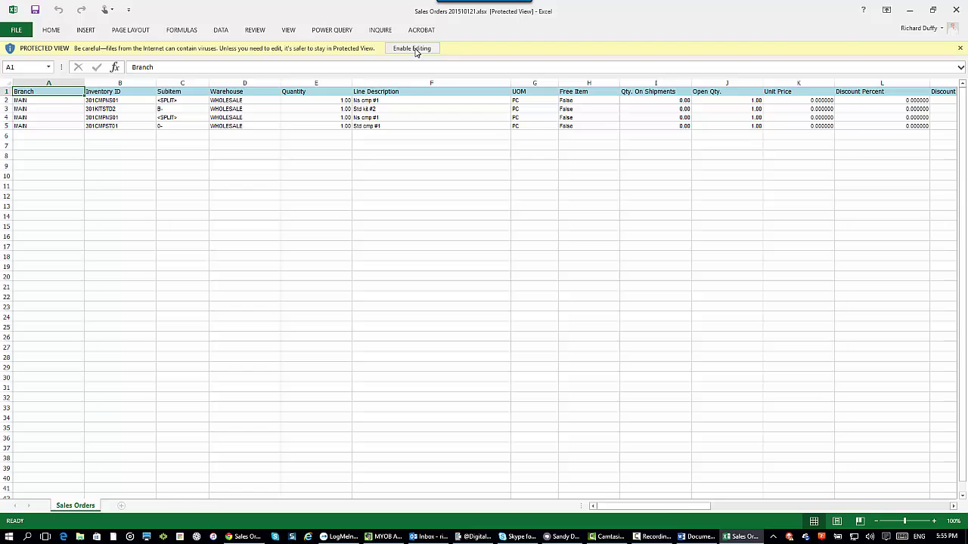
# Step: Enable editing on Sales Orders 201510121.xlsx, then close Excel to return to the order
pyautogui.click(415, 51)
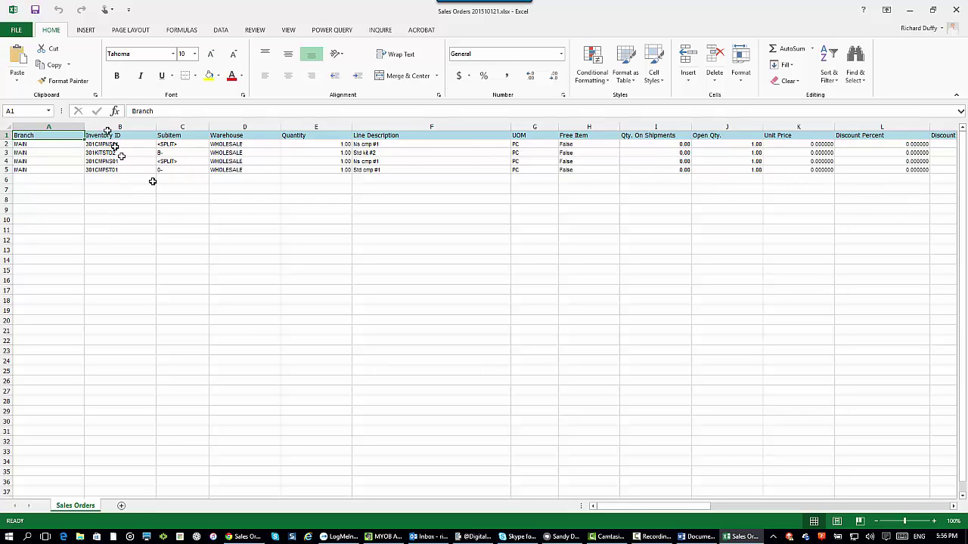
pyautogui.click(957, 11)
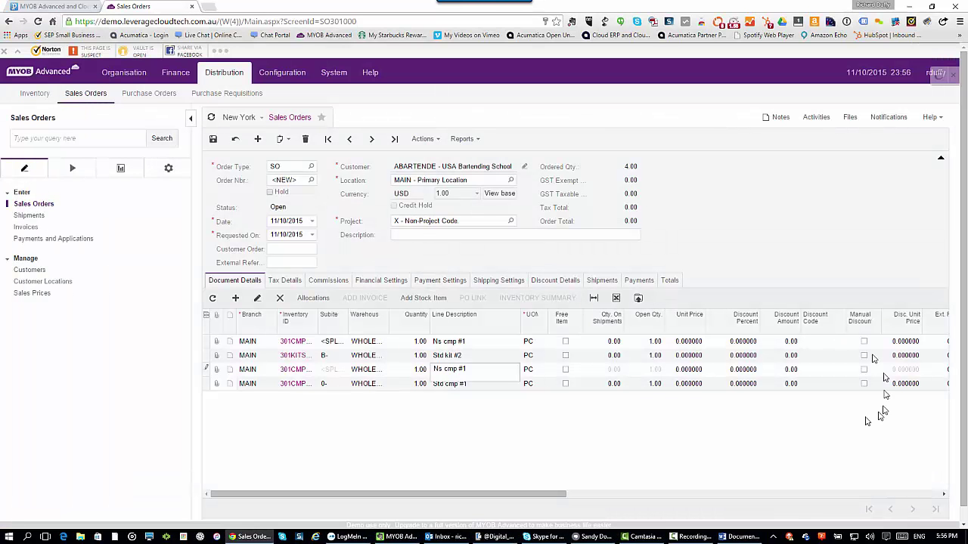
# Step: Save the new sales order as 000179 and display its Actions list
pyautogui.click(216, 142)
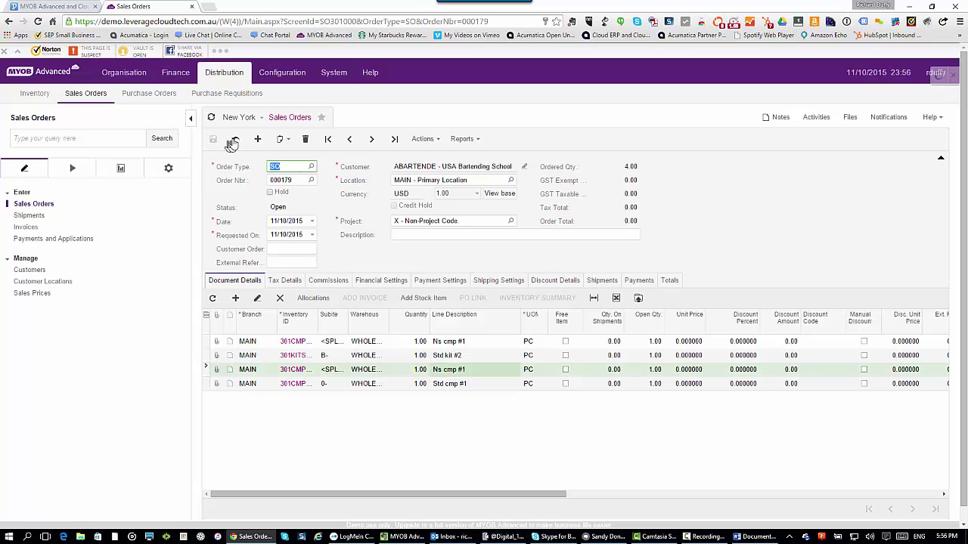
pyautogui.click(439, 141)
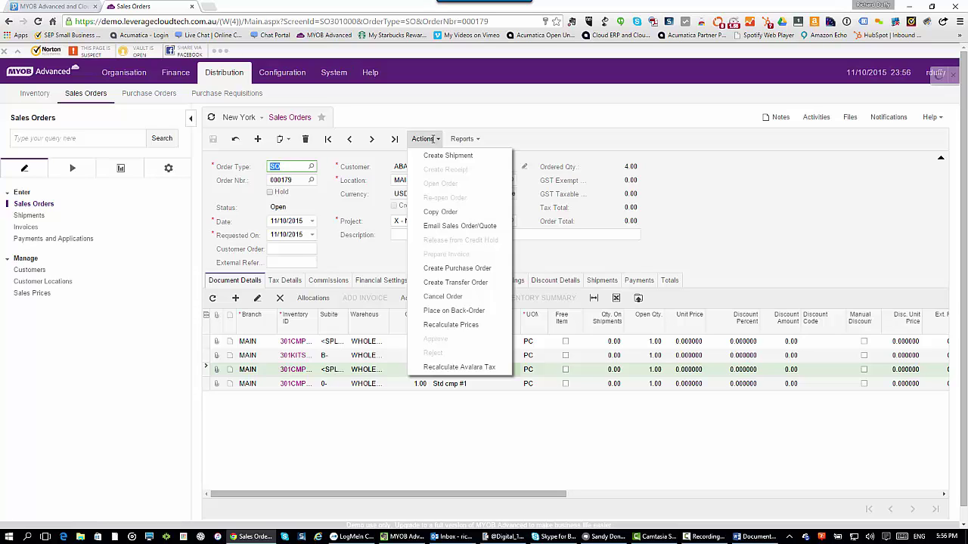
# Step: Choose Email Sales Order/Quote from the Actions menu for order 000179
pyautogui.click(438, 141)
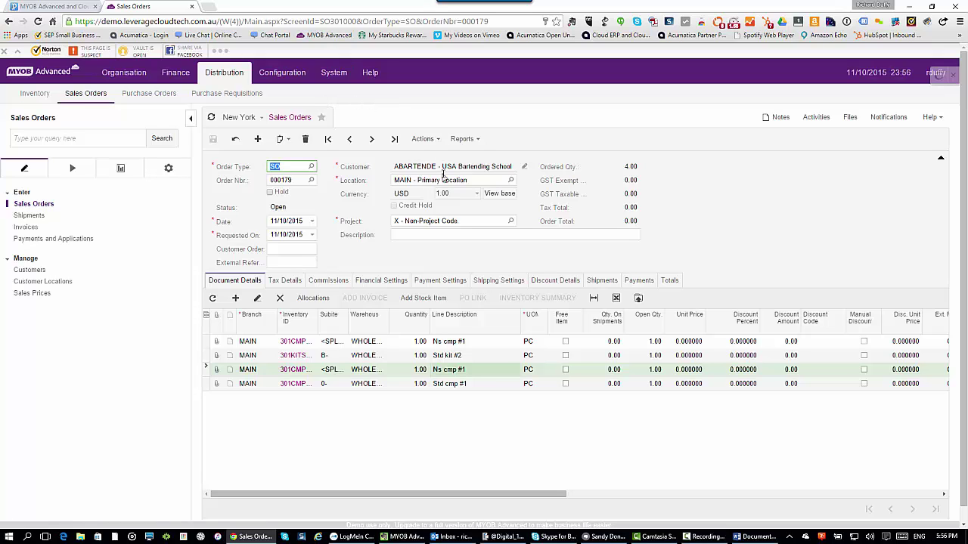
pyautogui.click(423, 139)
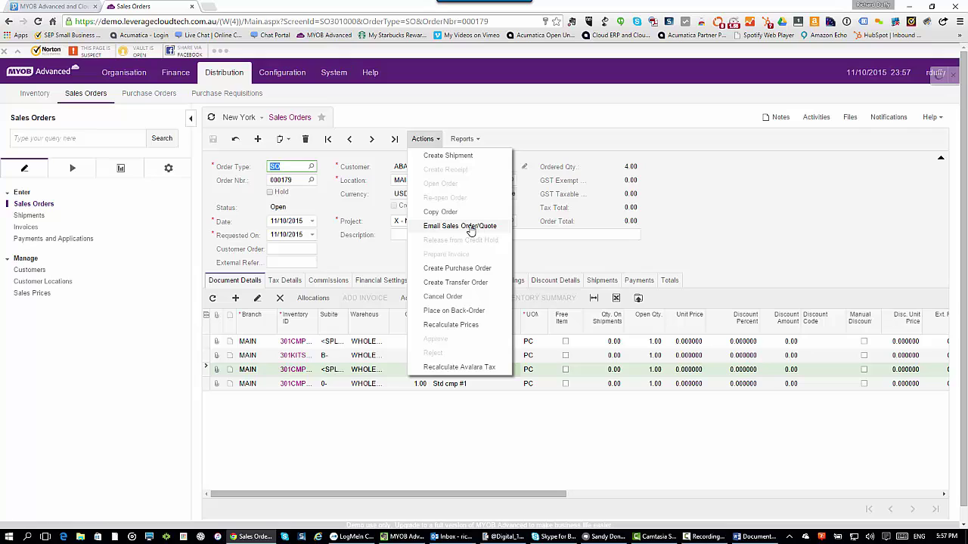
pyautogui.click(460, 226)
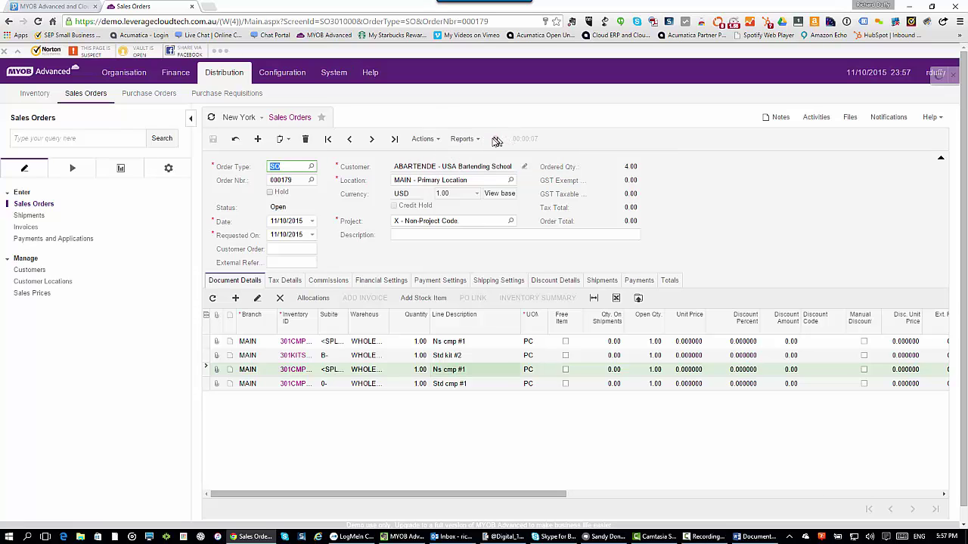
pyautogui.moveTo(491, 142)
pyautogui.click(780, 117)
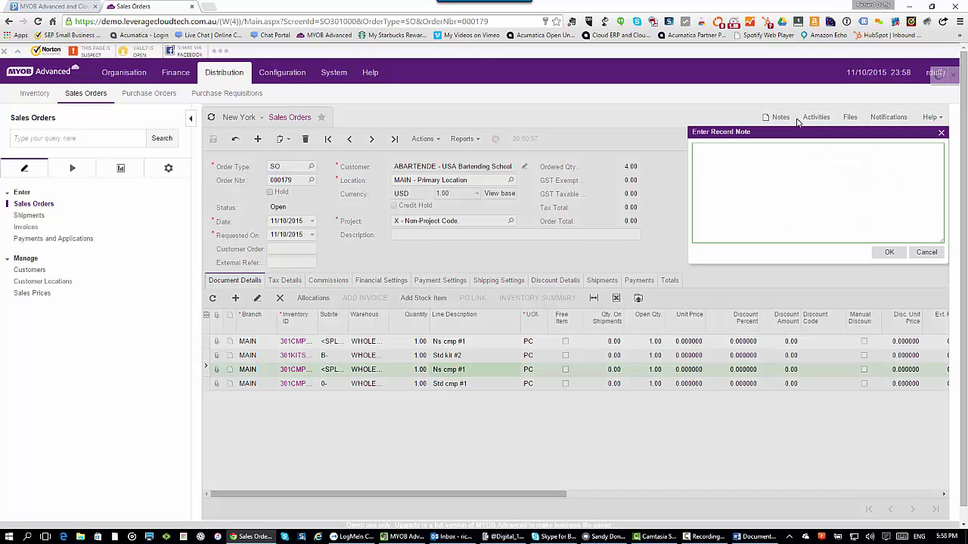
pyautogui.moveTo(793, 134); pyautogui.dragTo(697, 145)
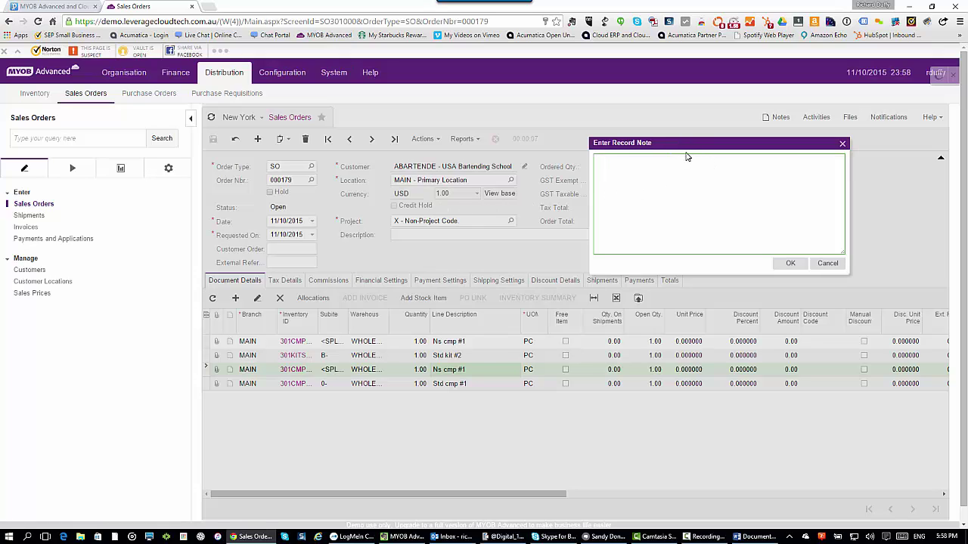
pyautogui.click(828, 266)
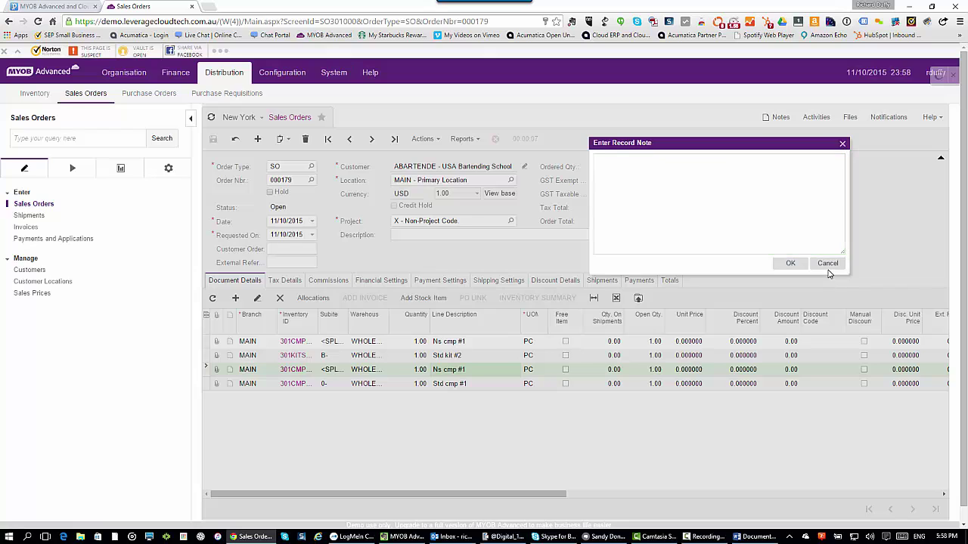
pyautogui.click(830, 265)
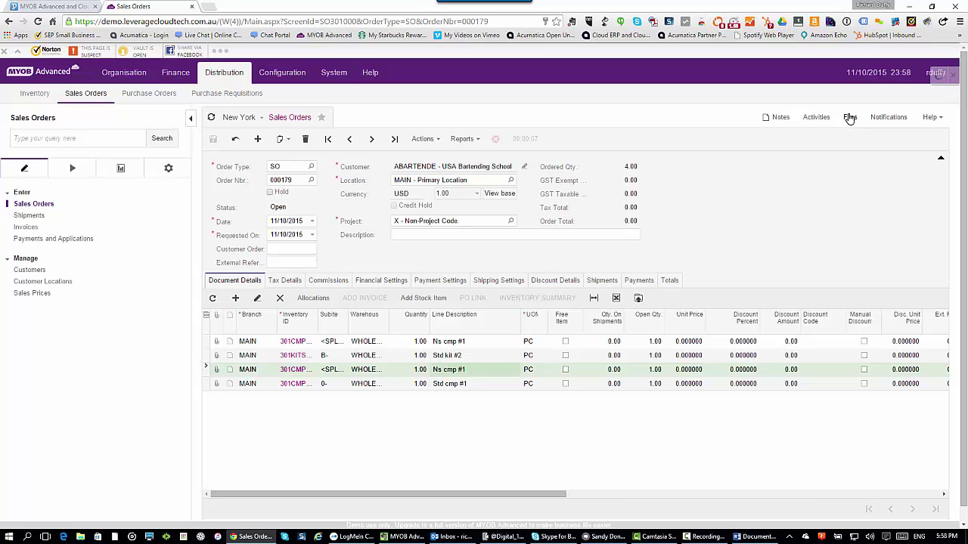
# Step: Upload JM_Audio_Guide.pdf from OneDrive > Pictures to order 000179's files, then close the Files list
pyautogui.click(851, 118)
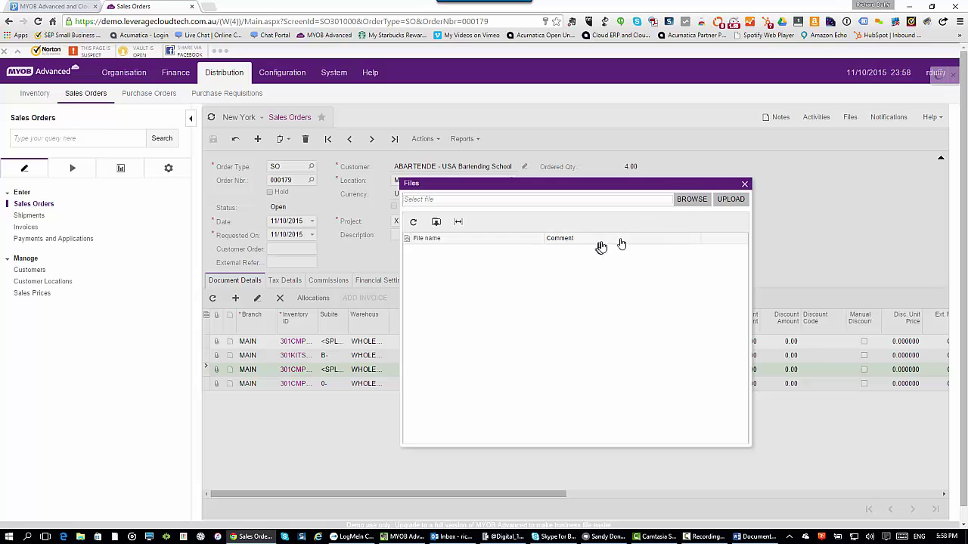
pyautogui.click(700, 200)
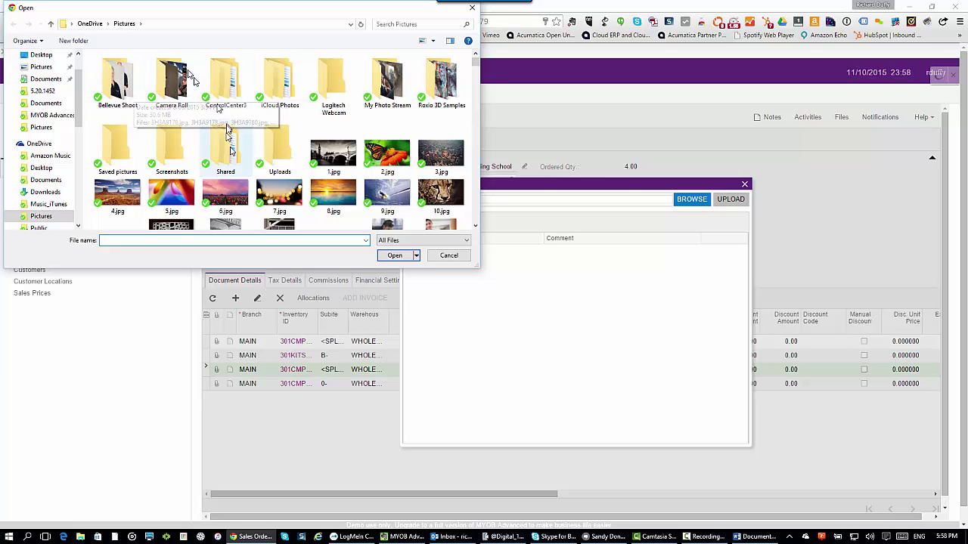
pyautogui.scroll(-10, 318, 159)
pyautogui.scroll(-15, 319, 159)
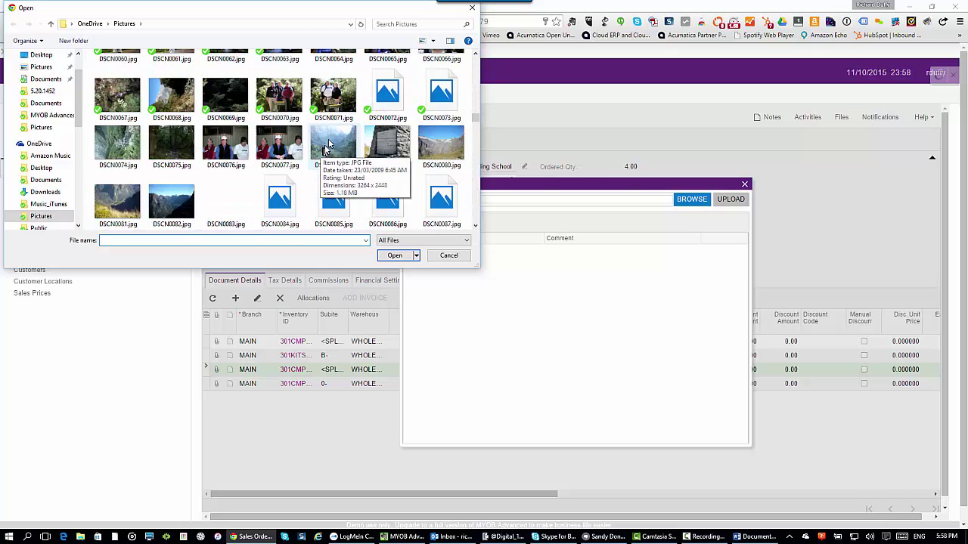
pyautogui.scroll(-12, 341, 134)
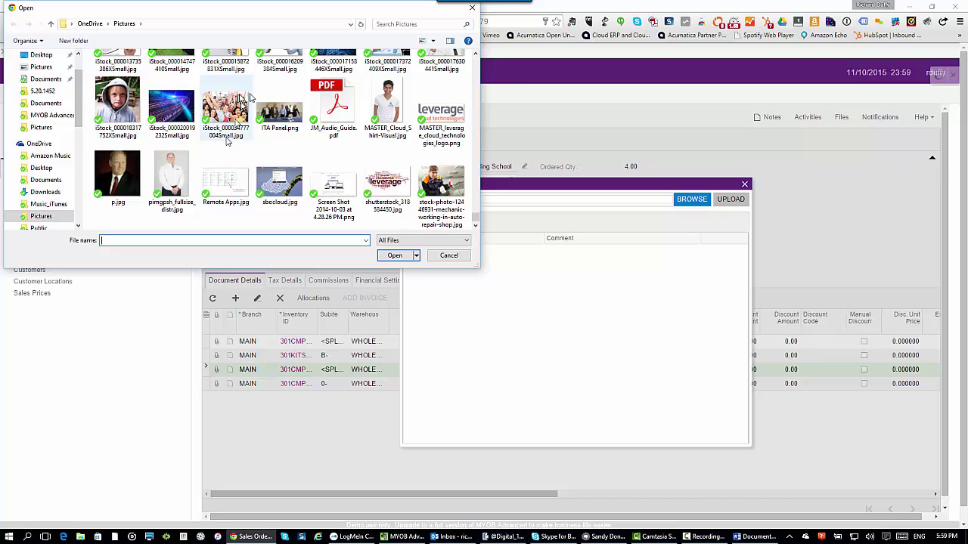
pyautogui.click(339, 104)
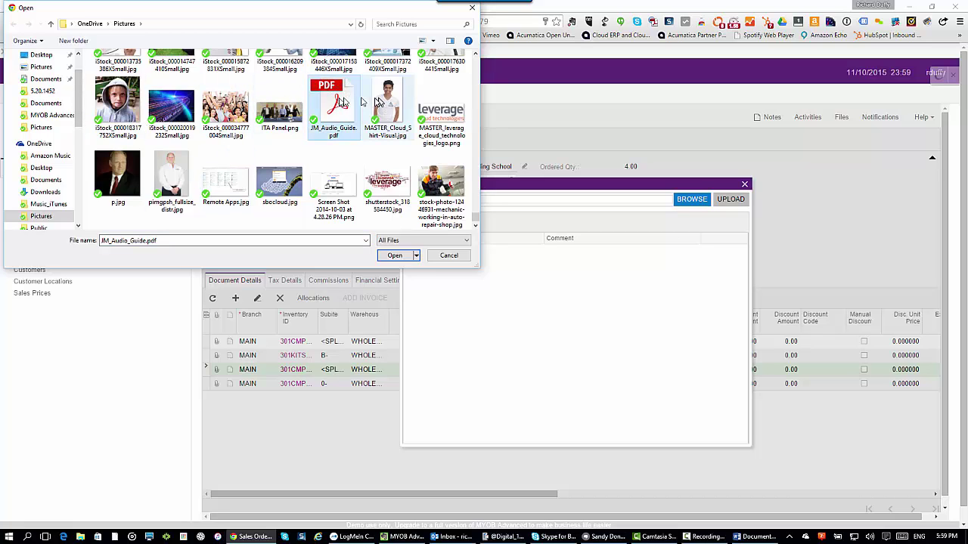
pyautogui.click(394, 255)
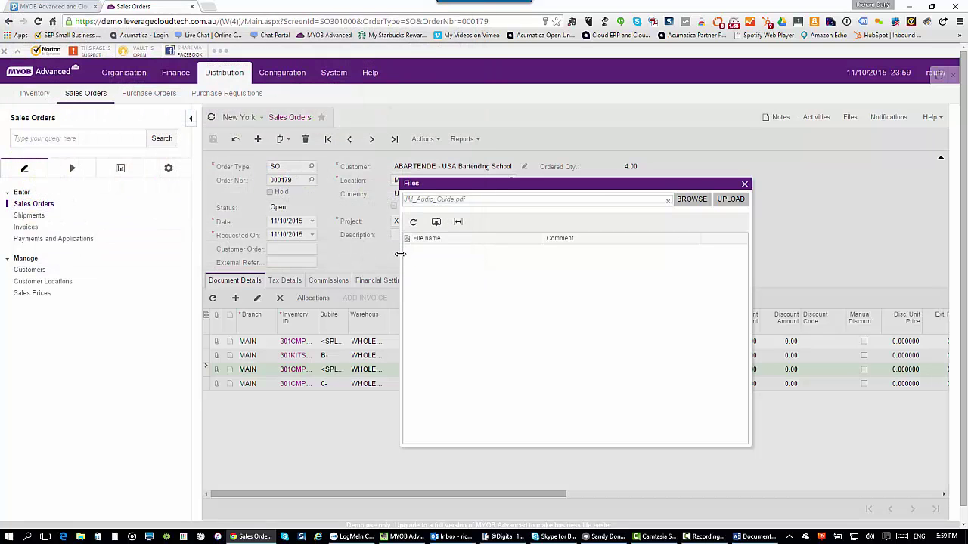
pyautogui.click(731, 201)
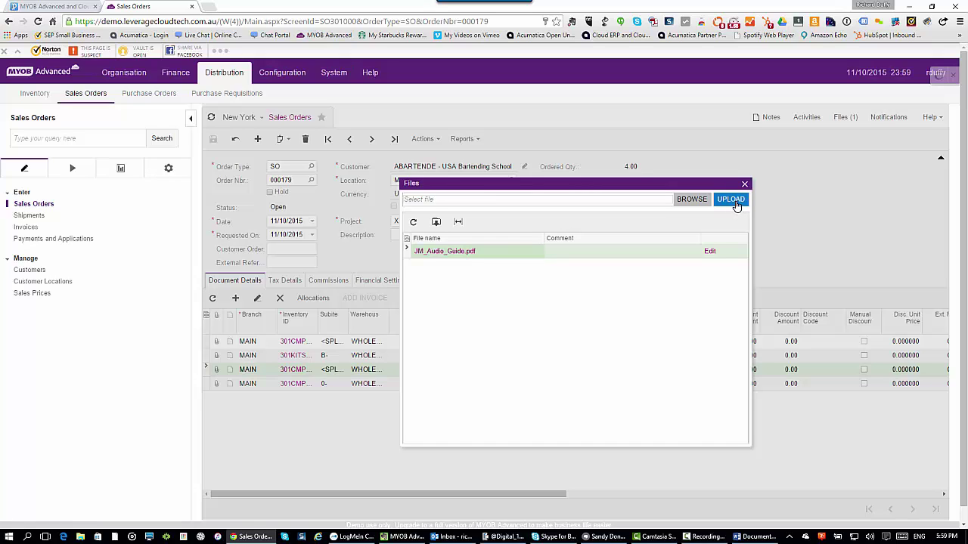
pyautogui.click(731, 200)
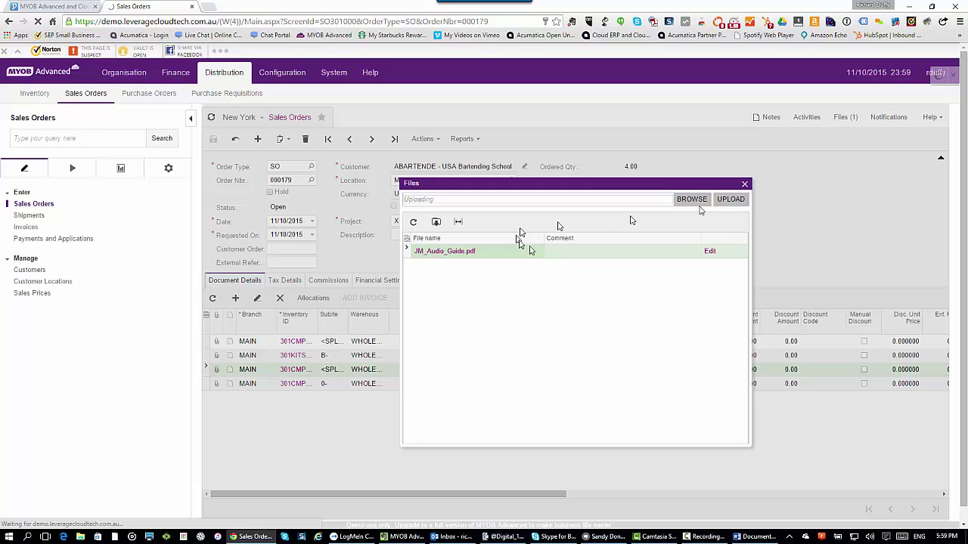
pyautogui.click(745, 185)
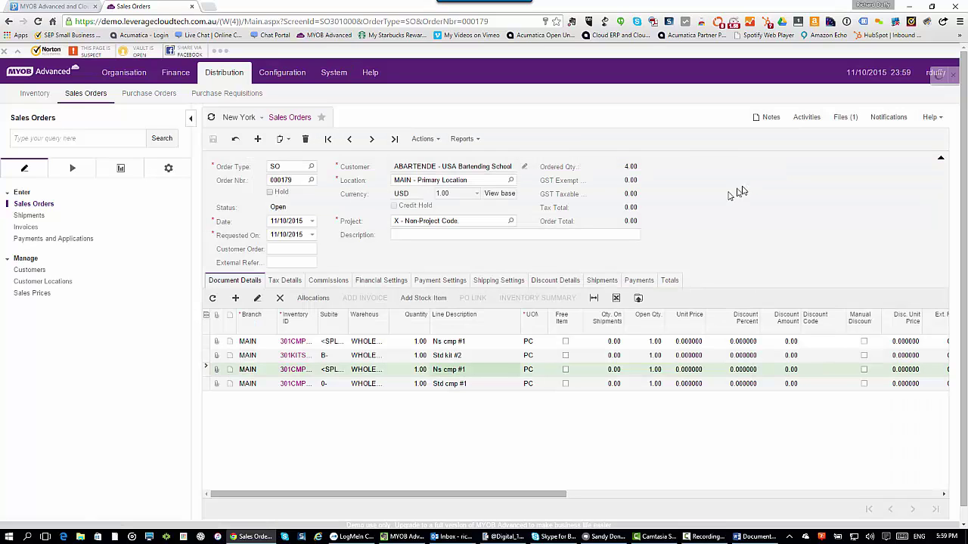
# Step: Open the File Maintenance record for JM_Audio_Guide.pdf from the order's Files list
pyautogui.click(847, 118)
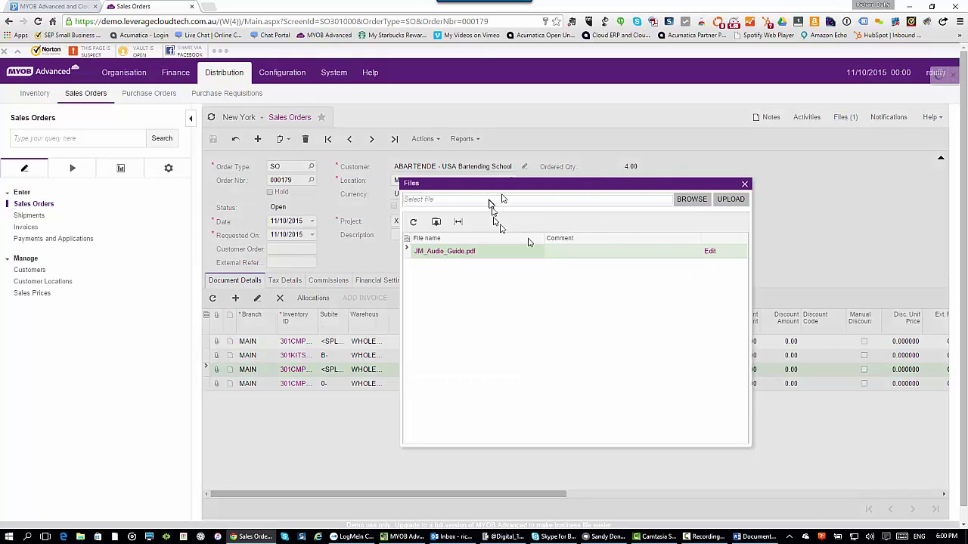
pyautogui.click(710, 252)
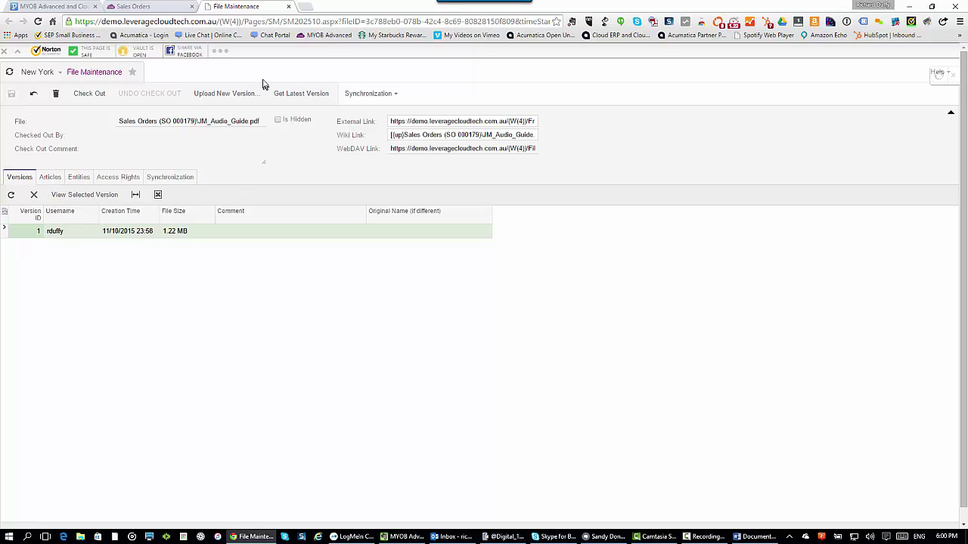
# Step: Select the file's external link URL, then close the File Maintenance tab
pyautogui.click(394, 121)
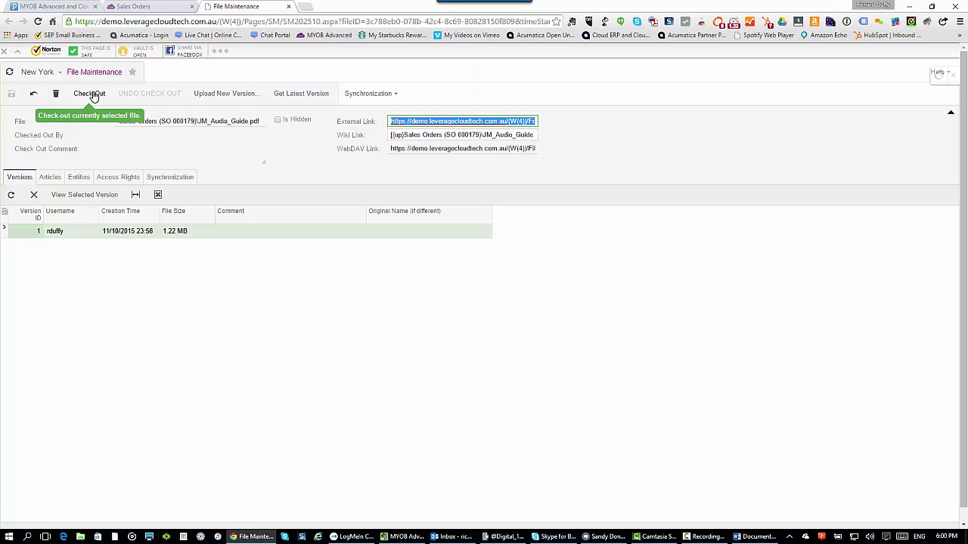
pyautogui.click(288, 6)
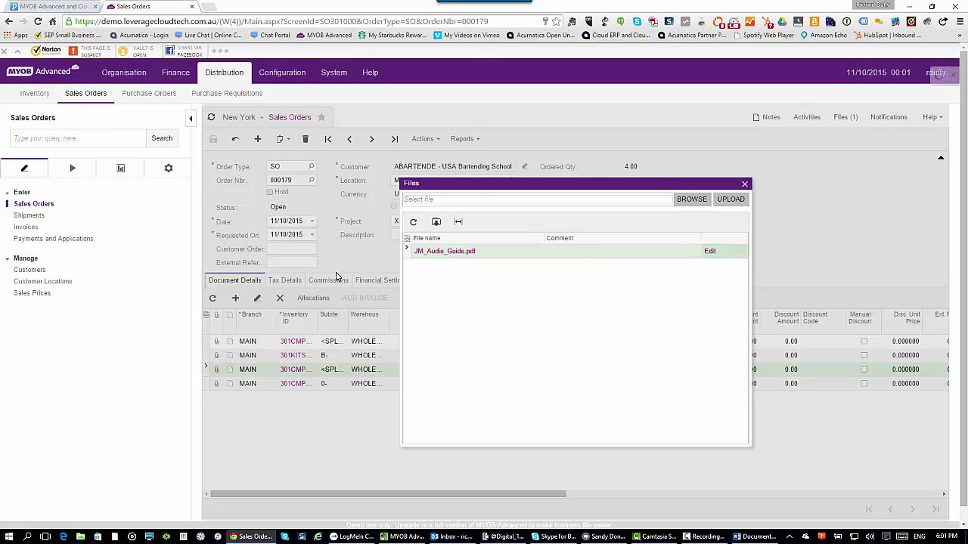
# Step: Close the Files dialog showing JM_Audio_Guide.pdf to see order 000179 again
pyautogui.click(744, 185)
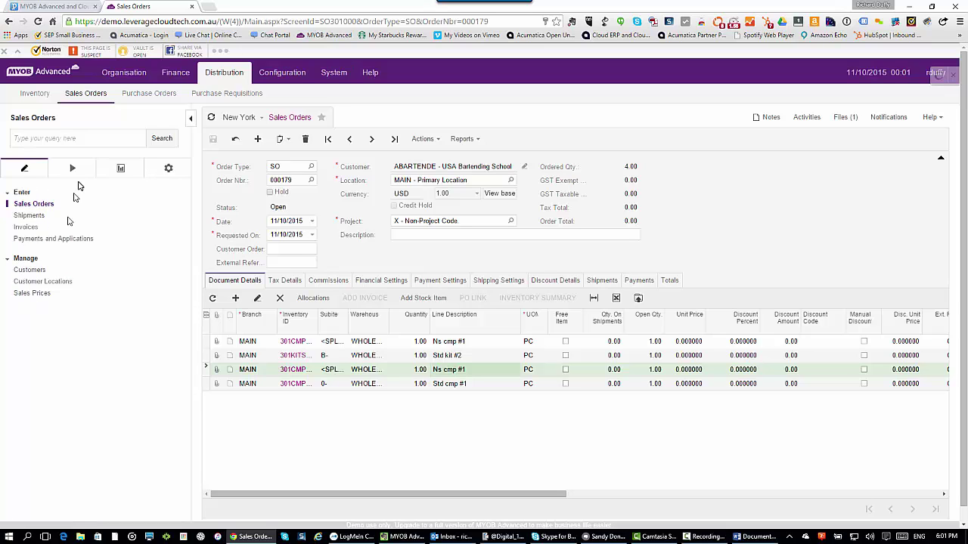
# Step: List the daily sales processes, such as Process Orders and Process Shipments, in the side panel
pyautogui.click(75, 170)
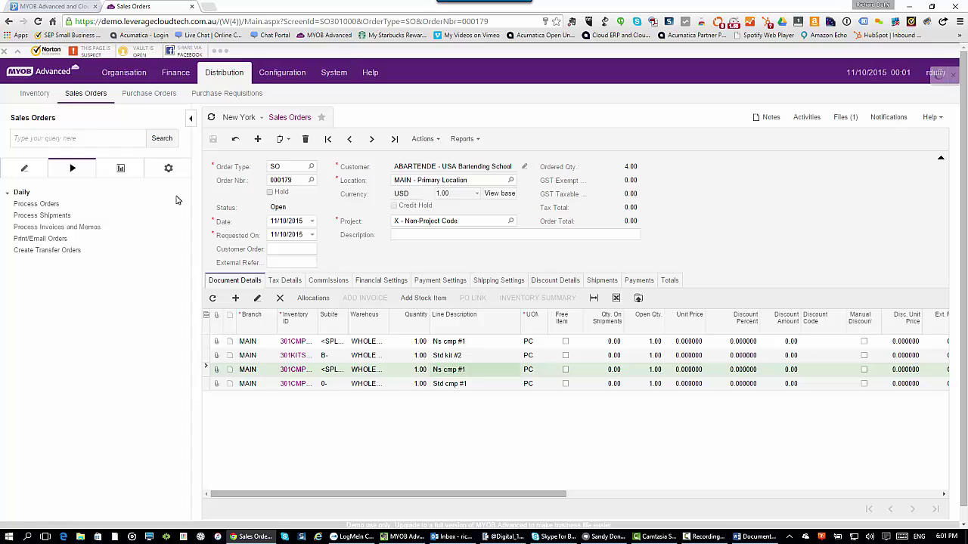
# Step: Open the Process Orders screen and list the sales order reports, including Order Register
pyautogui.click(45, 205)
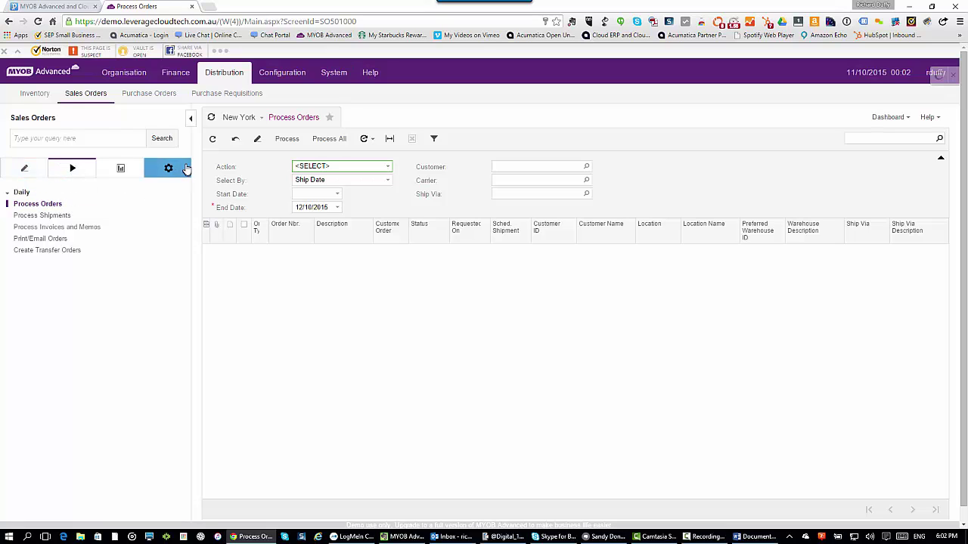
pyautogui.click(130, 170)
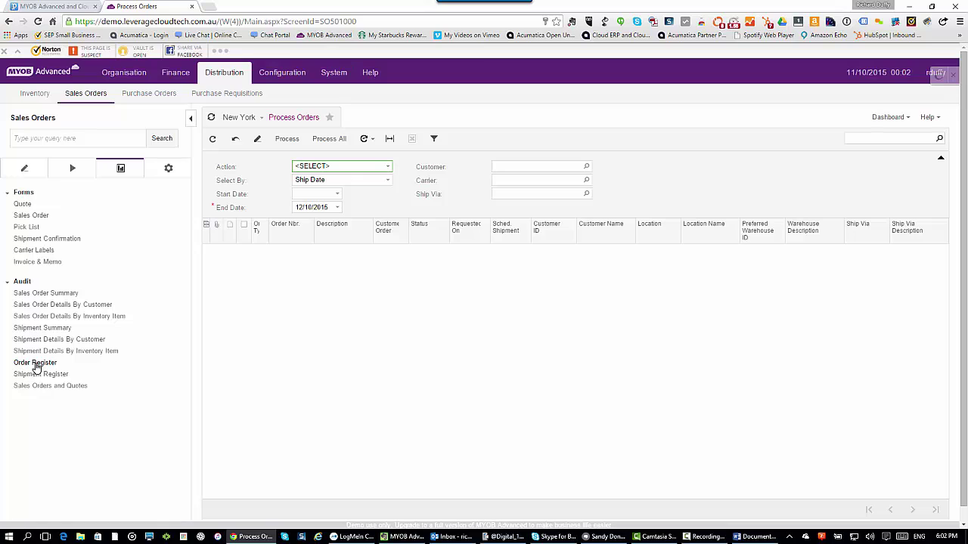
# Step: Run the Order Register audit report for 01/10/2015–12/10/2015, showing order 000179
pyautogui.click(36, 366)
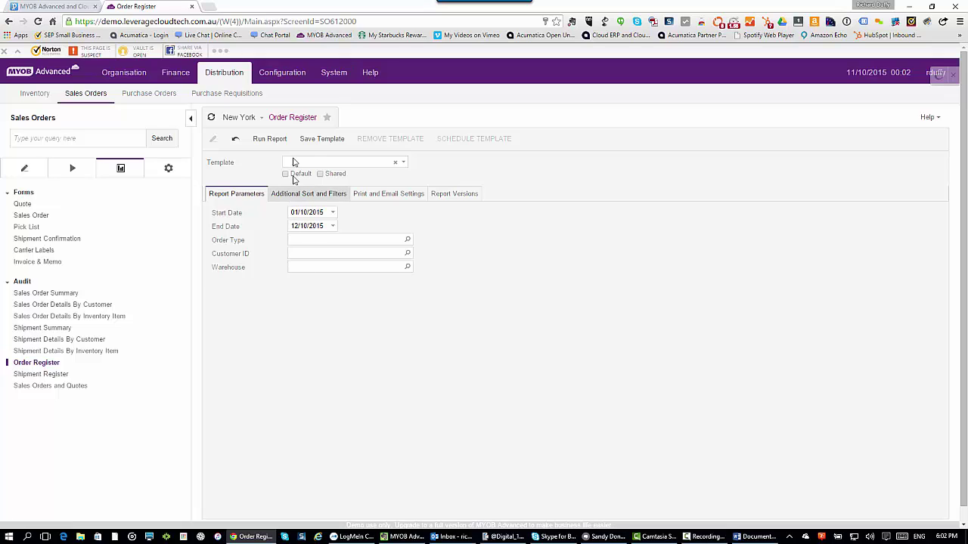
pyautogui.click(266, 141)
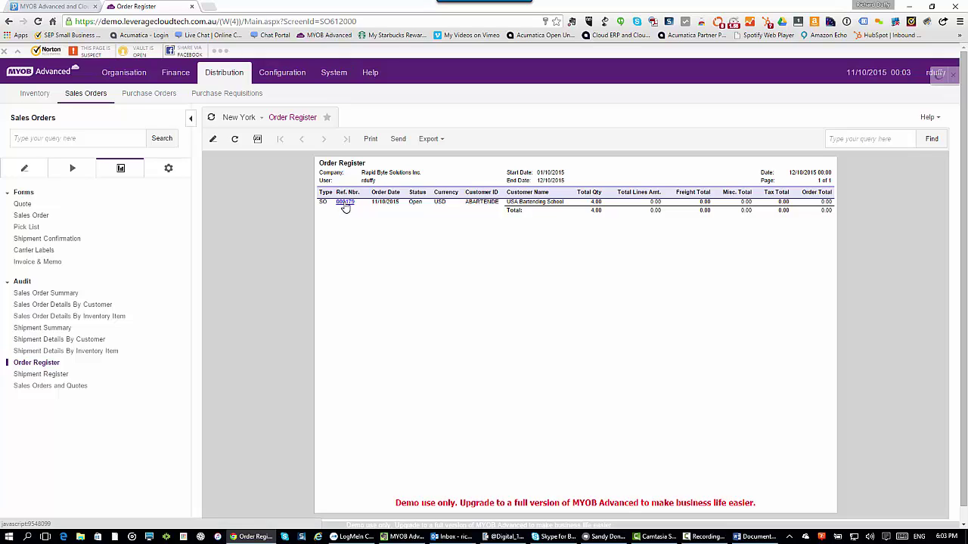
pyautogui.click(345, 203)
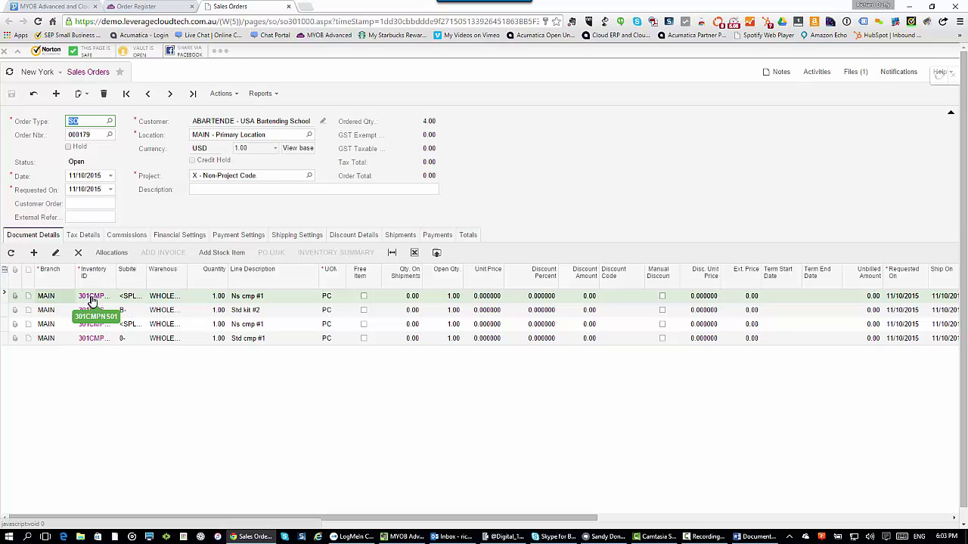
pyautogui.click(91, 297)
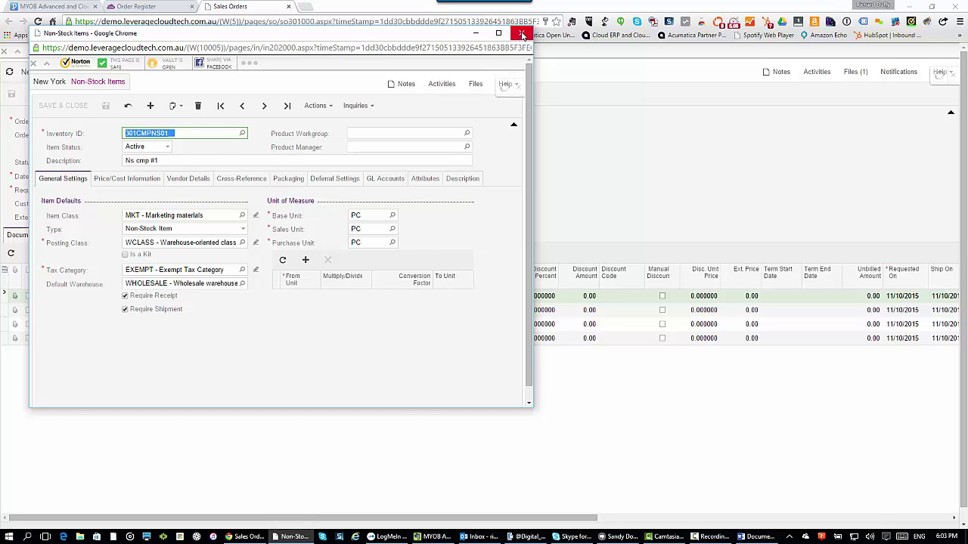
pyautogui.click(523, 35)
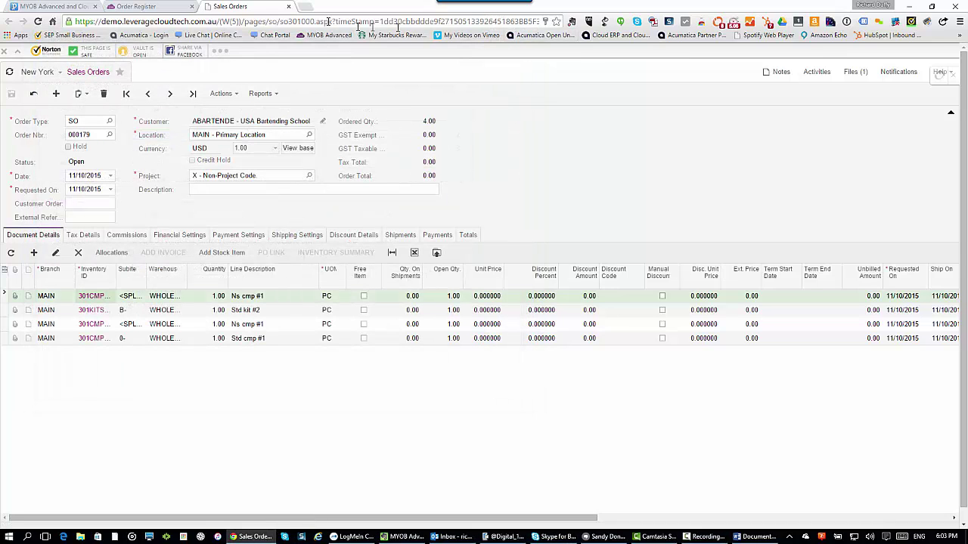
pyautogui.click(288, 6)
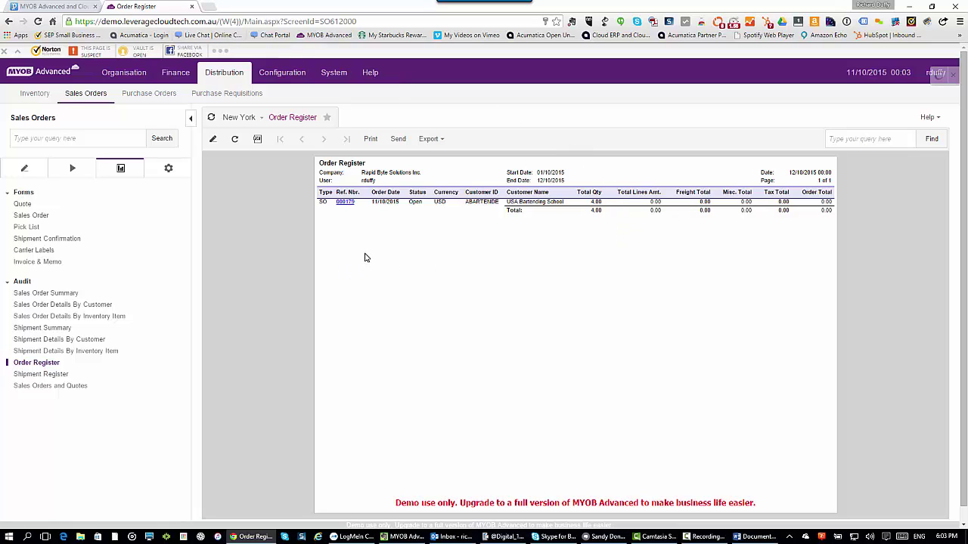
pyautogui.click(428, 139)
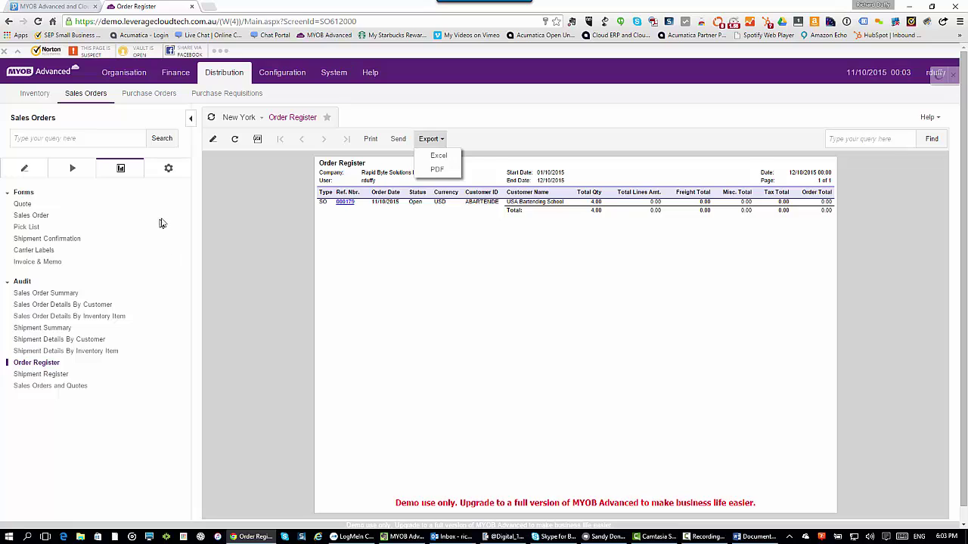
pyautogui.click(263, 113)
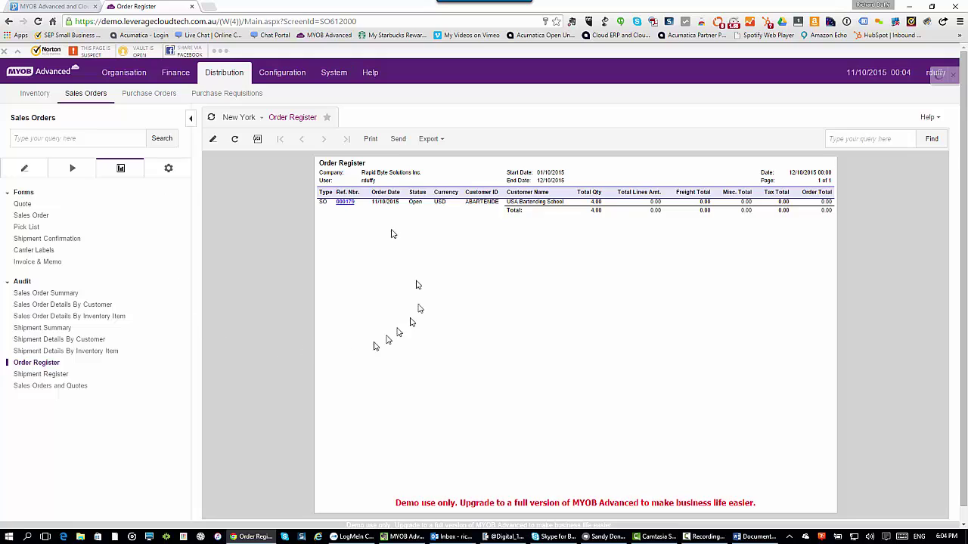
# Step: Load the Sales Orders and Quotes inquiry in the Generic Inquiry screen under System > Customisation
pyautogui.click(333, 73)
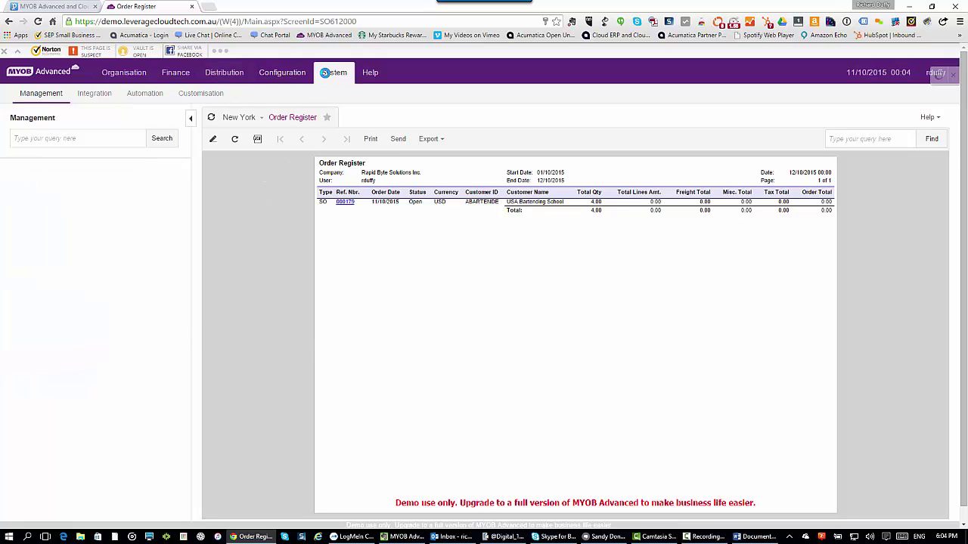
pyautogui.click(214, 95)
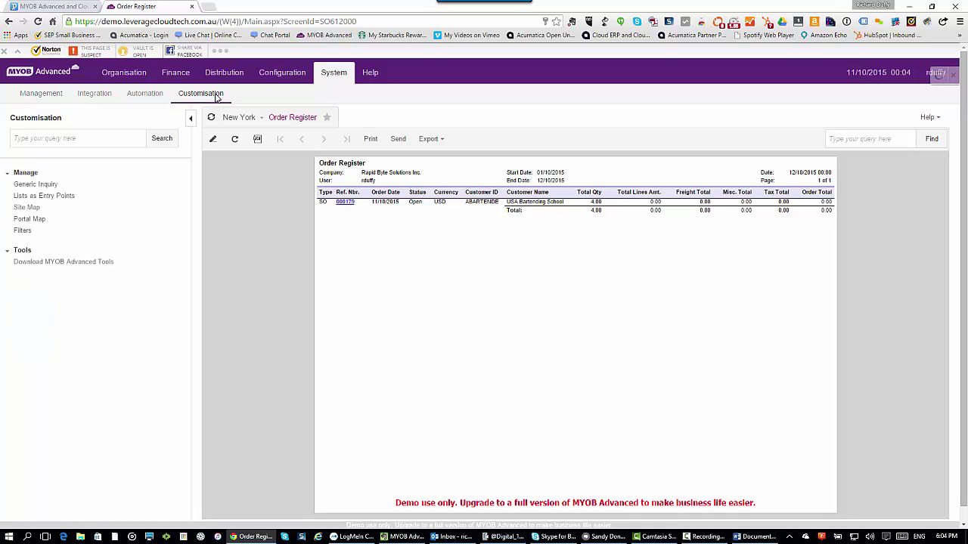
pyautogui.click(37, 186)
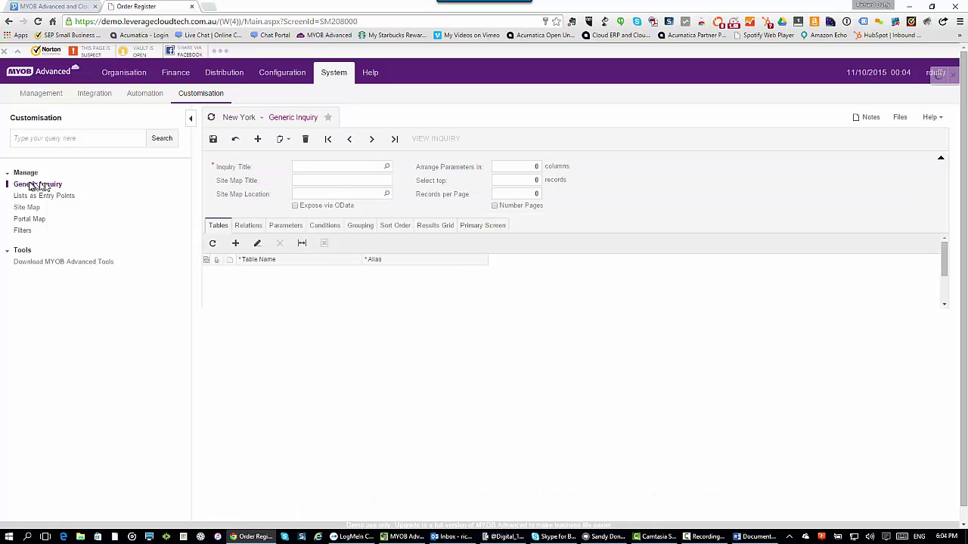
pyautogui.click(388, 168)
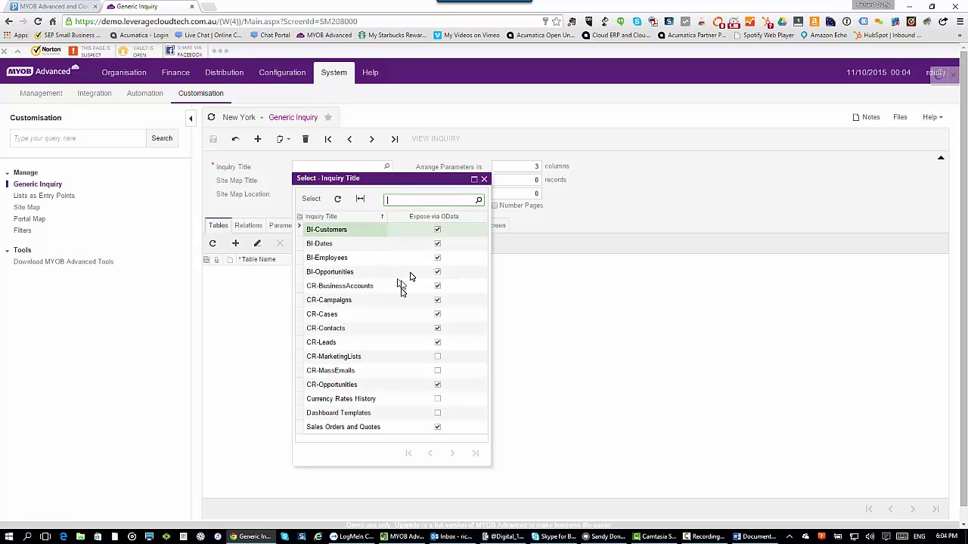
pyautogui.click(351, 428)
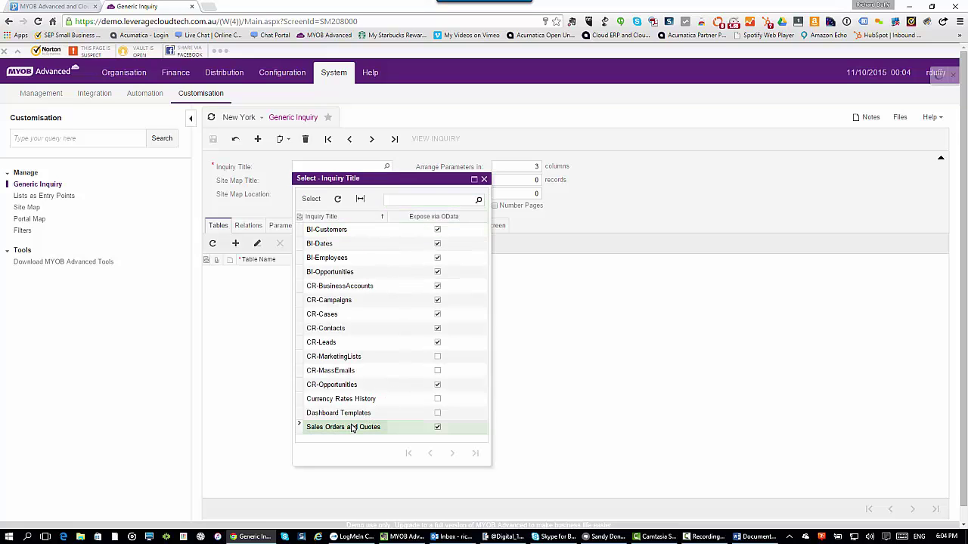
pyautogui.doubleClick(351, 428)
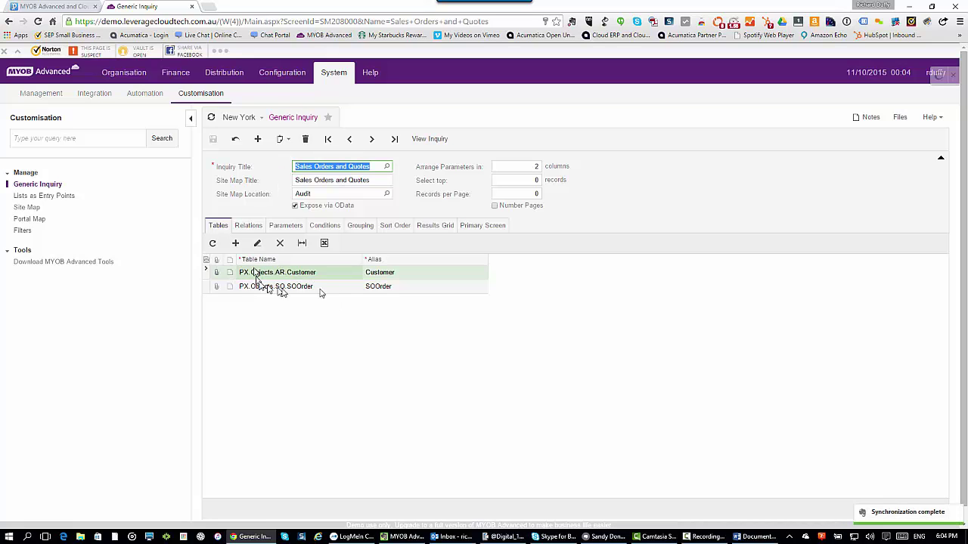
# Step: Review the inquiry's Relations and Results Grid, then view its results
pyautogui.click(249, 225)
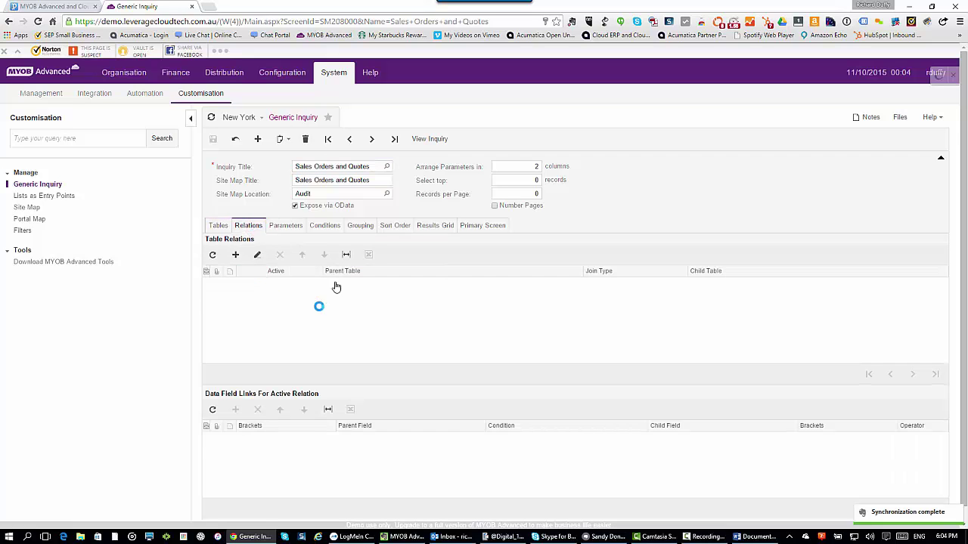
pyautogui.click(438, 227)
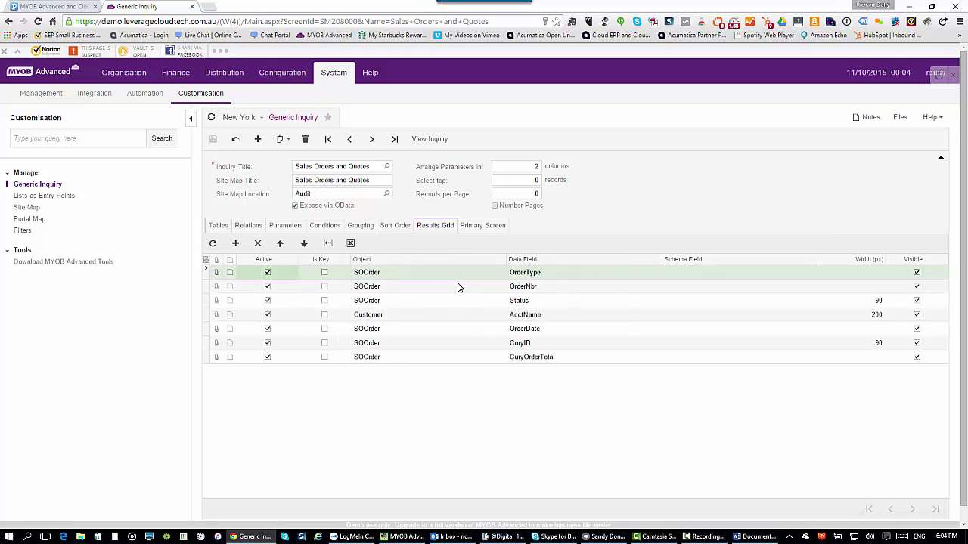
pyautogui.click(427, 140)
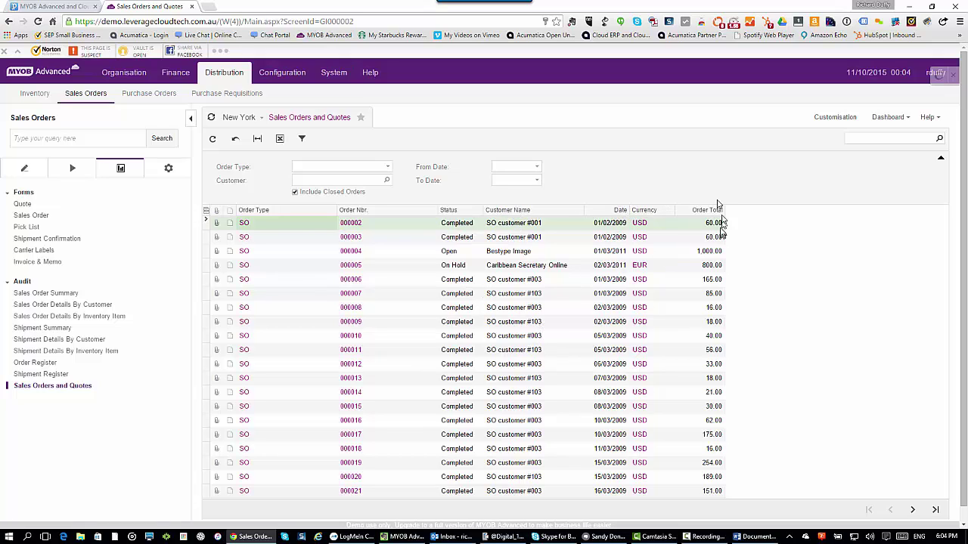
# Step: Export the inquiry results to 'Sales Orders and Quotes 20151012.xlsx' in Downloads and open it
pyautogui.click(279, 140)
pyautogui.click(280, 142)
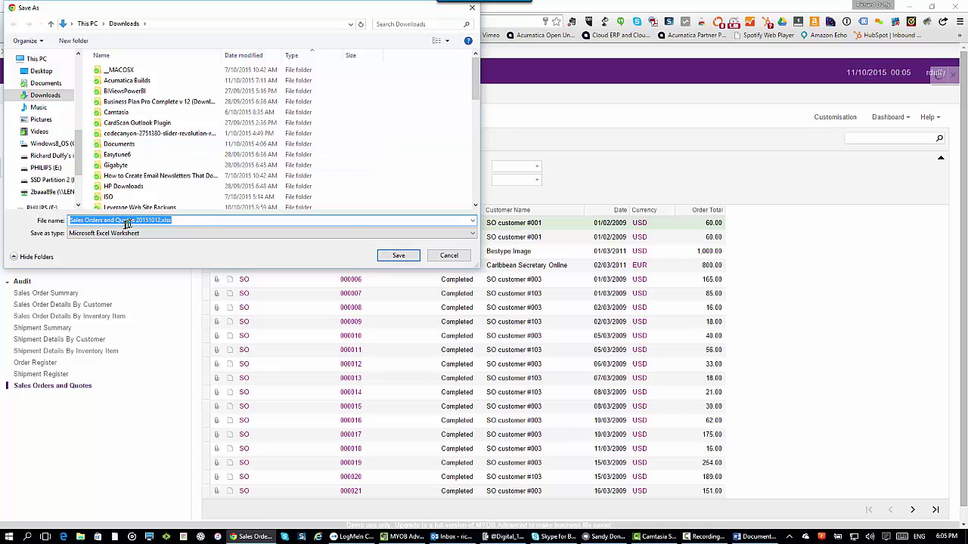
pyautogui.click(398, 255)
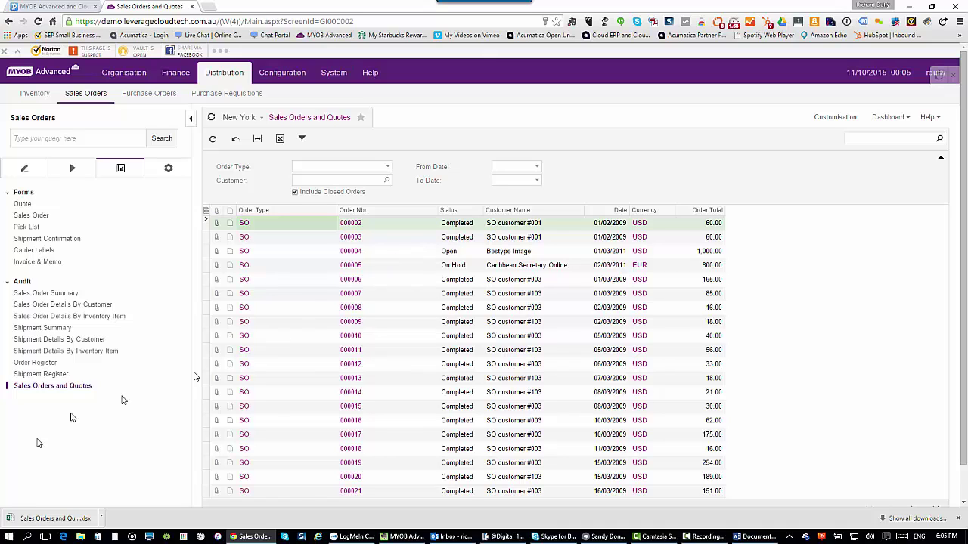
pyautogui.click(34, 518)
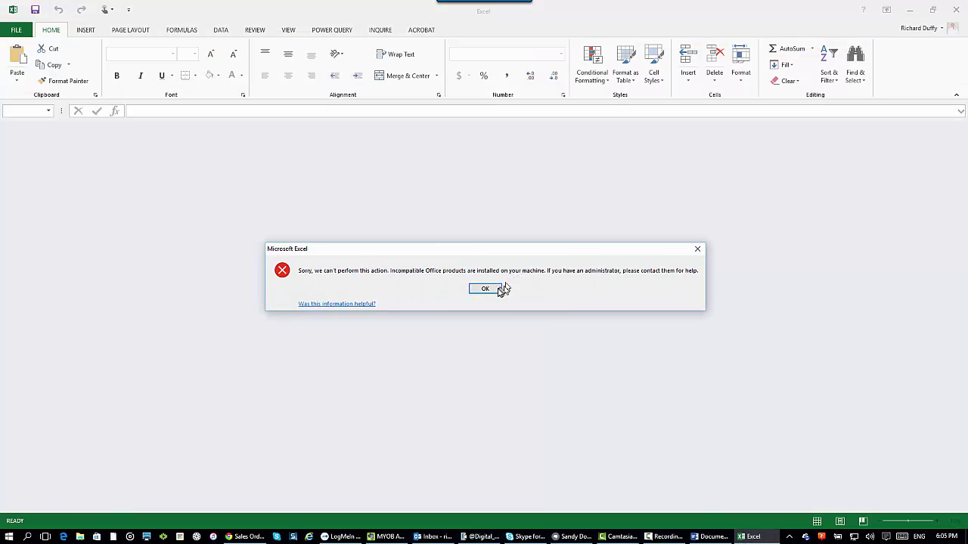
# Step: Enable editing and external data connections in the workbook, then run Refresh All
pyautogui.click(499, 289)
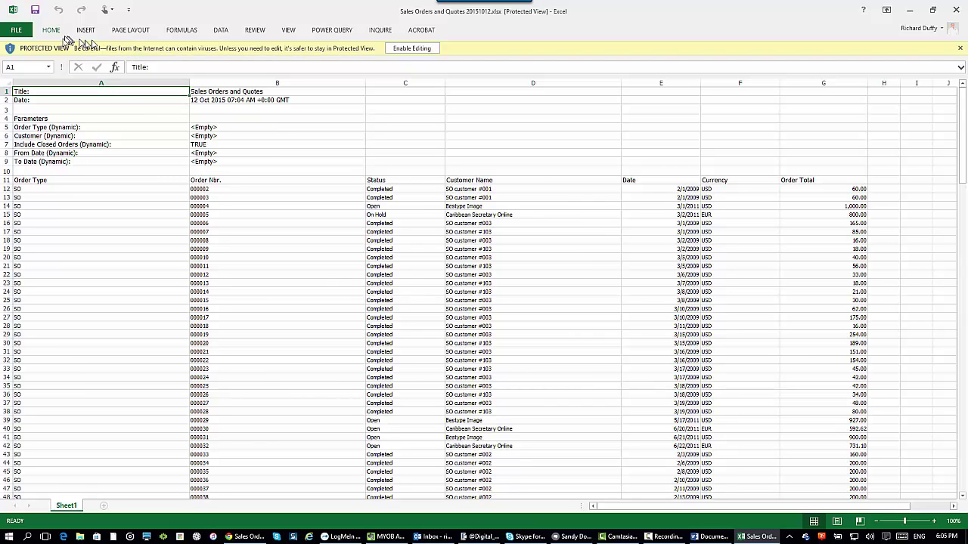
pyautogui.click(400, 46)
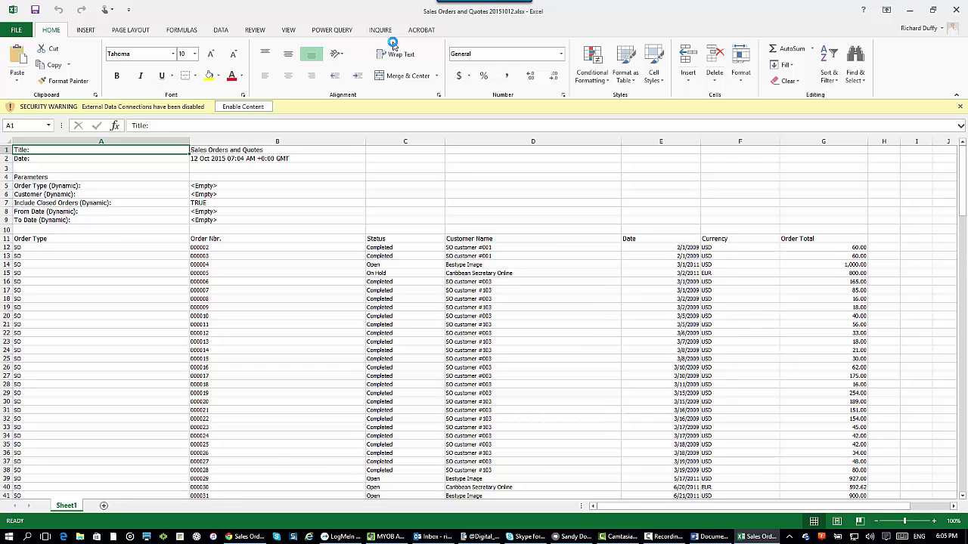
pyautogui.click(245, 107)
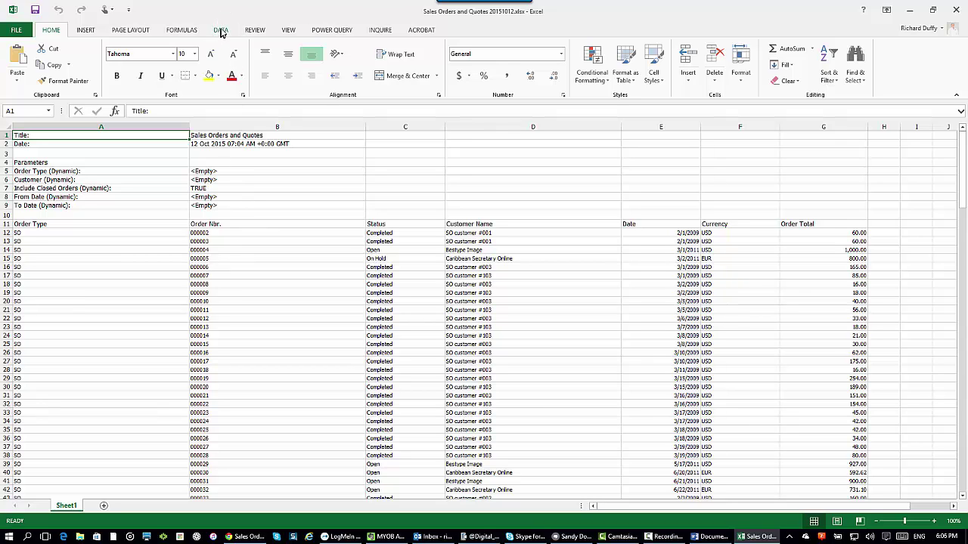
pyautogui.click(221, 31)
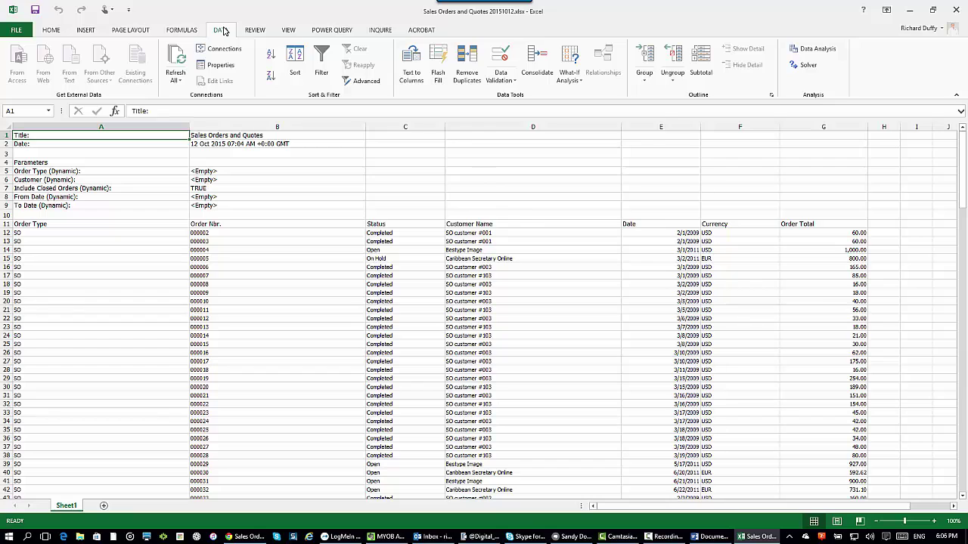
pyautogui.click(176, 59)
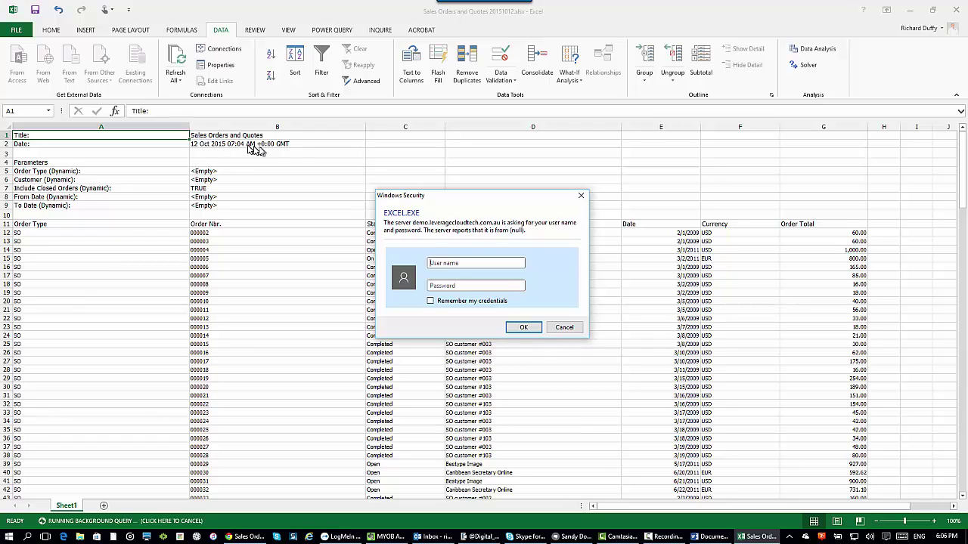
# Step: Enter the server user name and password in Windows Security to complete the refresh
pyautogui.click(441, 264)
pyautogui.press('Tab')
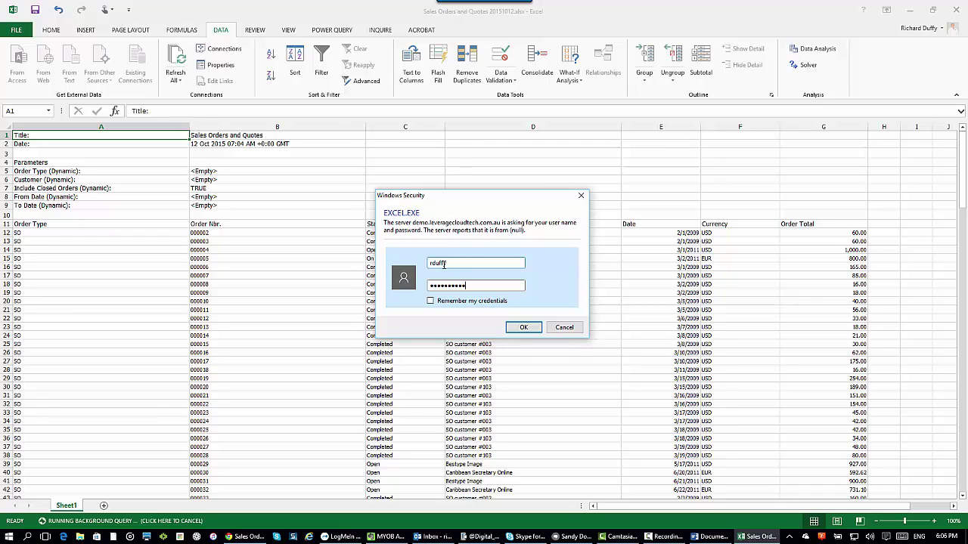
pyautogui.click(522, 328)
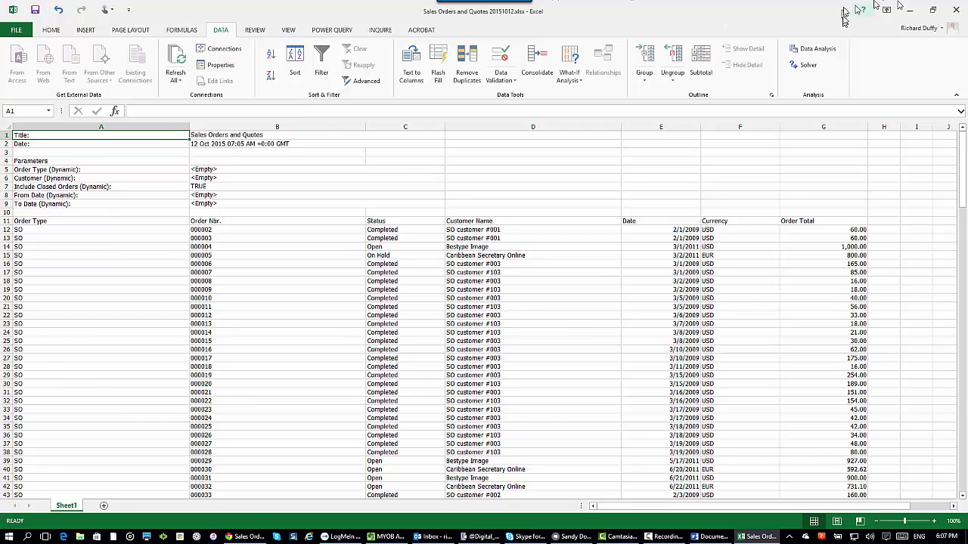
# Step: Close Excel and save the refreshed Sales Orders and Quotes workbook
pyautogui.click(956, 10)
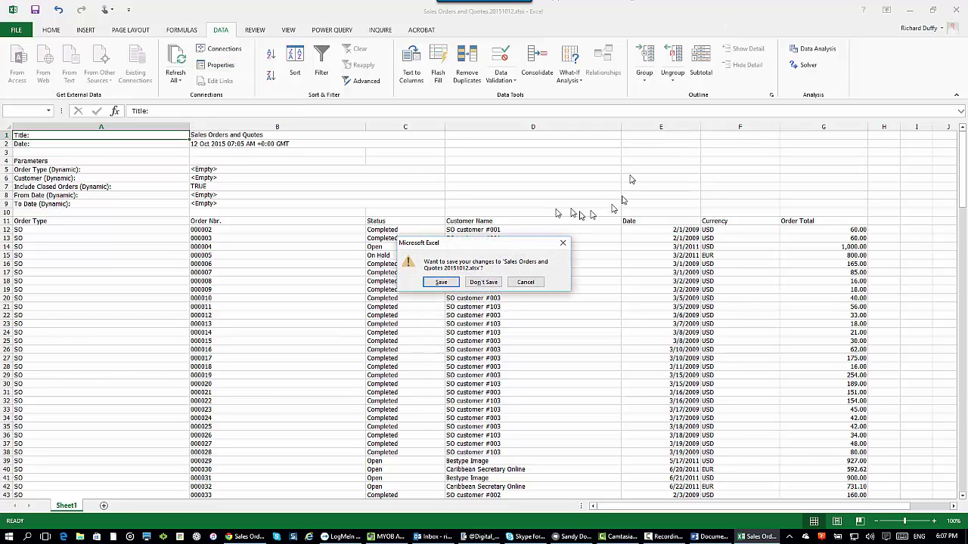
pyautogui.click(443, 282)
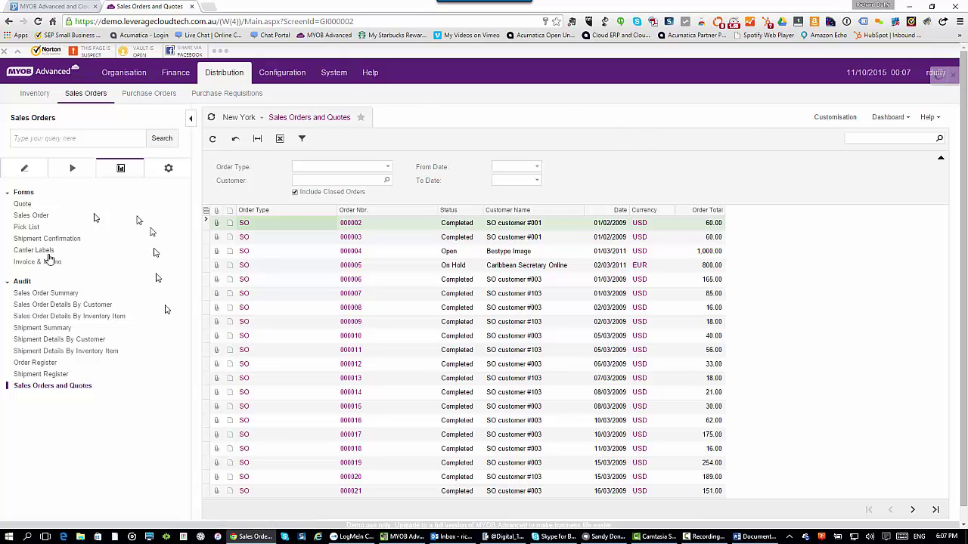
# Step: Edit the Sales Orders and Quotes generic inquiry and browse its Site Map Location tree to Audit
pyautogui.click(847, 121)
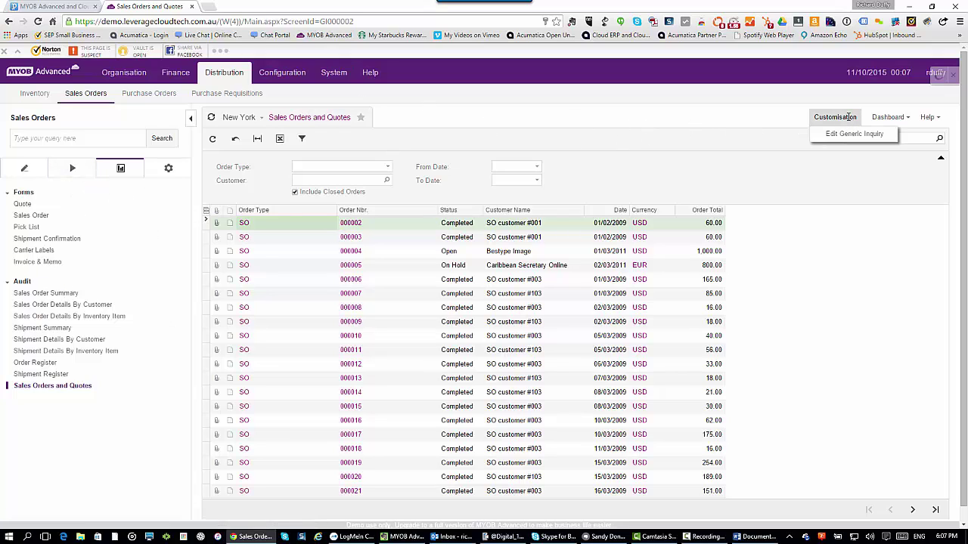
pyautogui.click(841, 136)
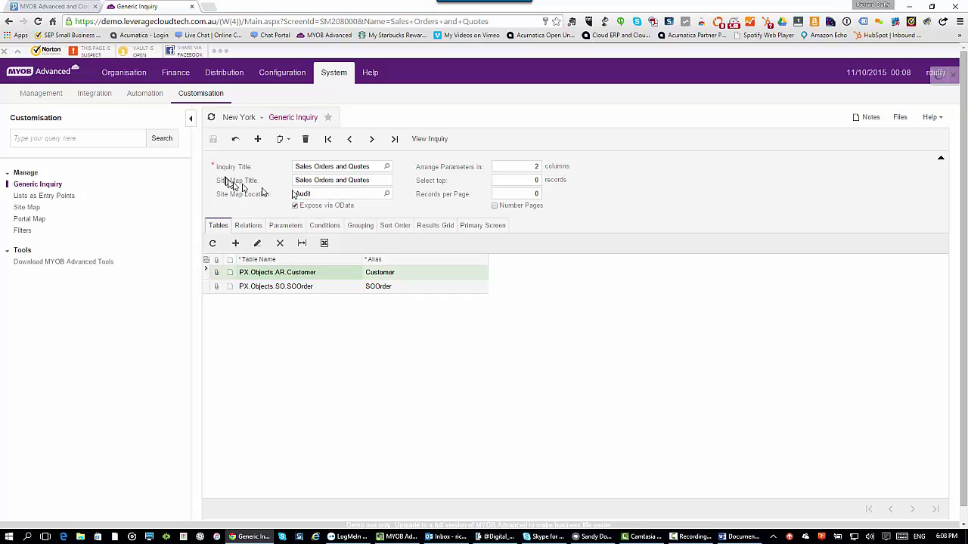
pyautogui.click(387, 194)
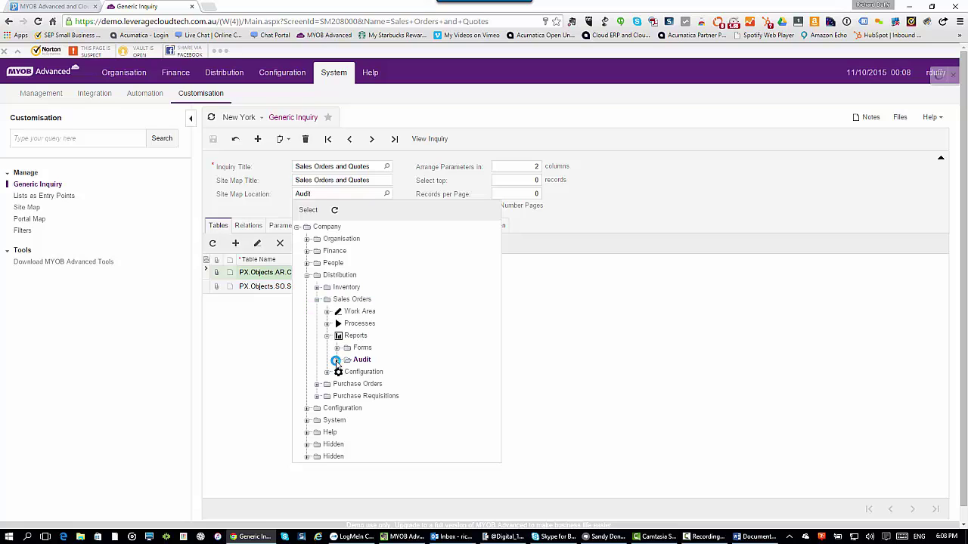
pyautogui.scroll(-3, 498, 446)
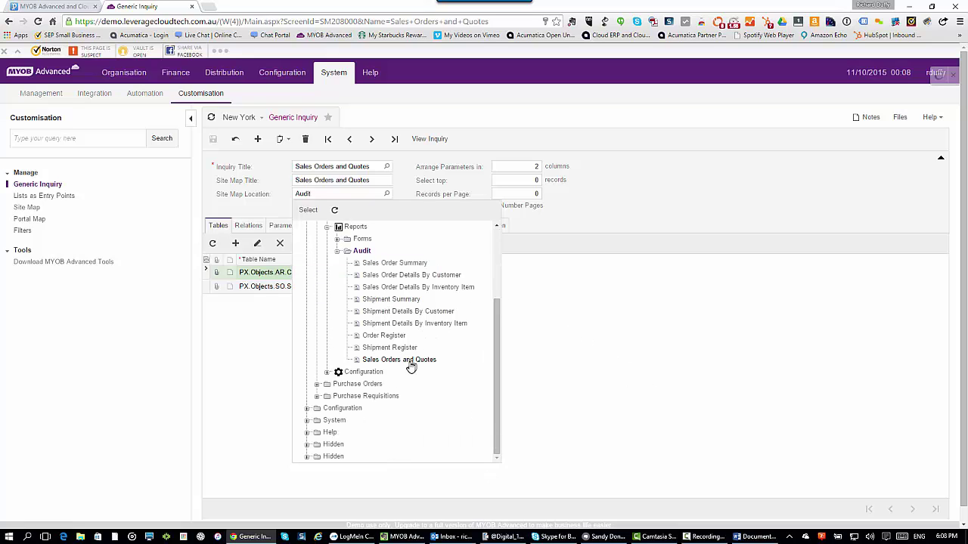
pyautogui.click(686, 376)
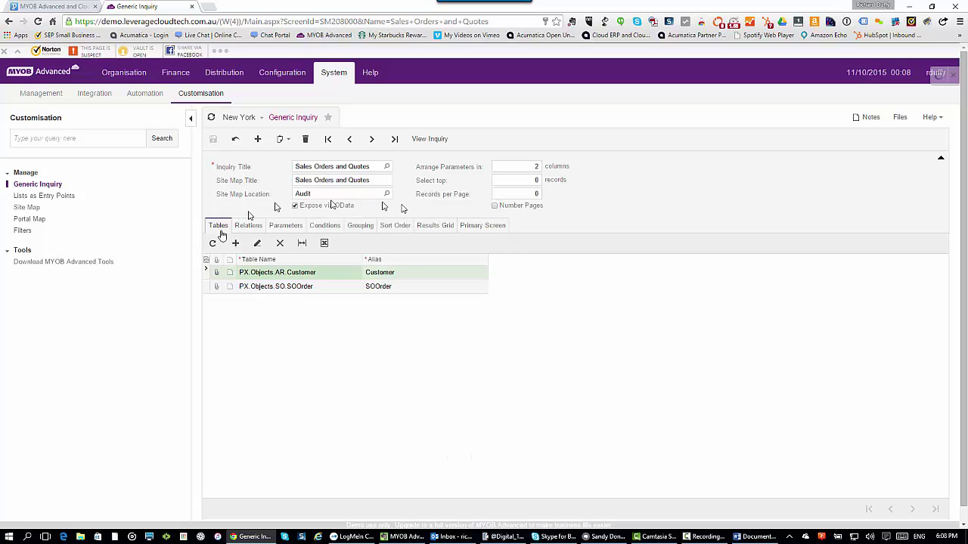
# Step: Open Sales Orders and Quotes from the Distribution sales orders panel and show its Dashboard options
pyautogui.click(228, 76)
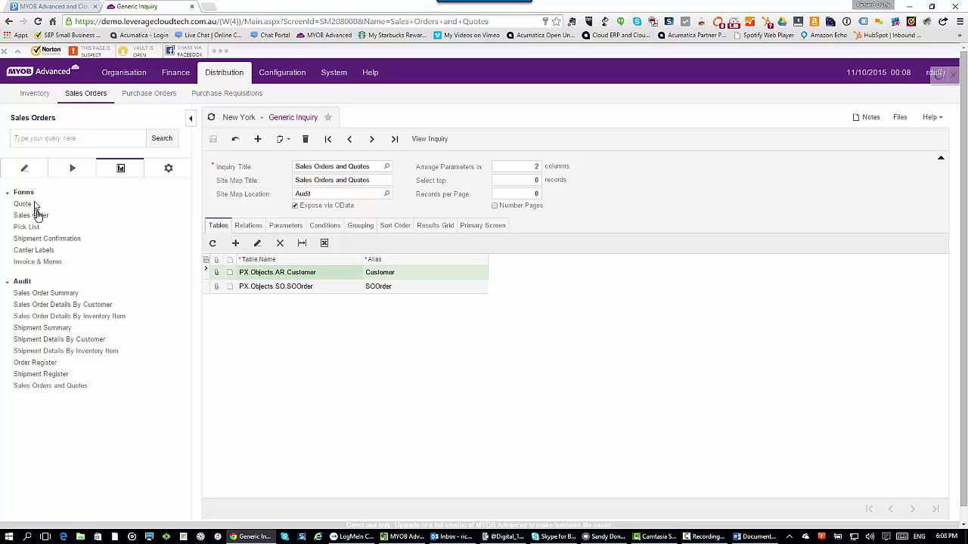
pyautogui.click(40, 387)
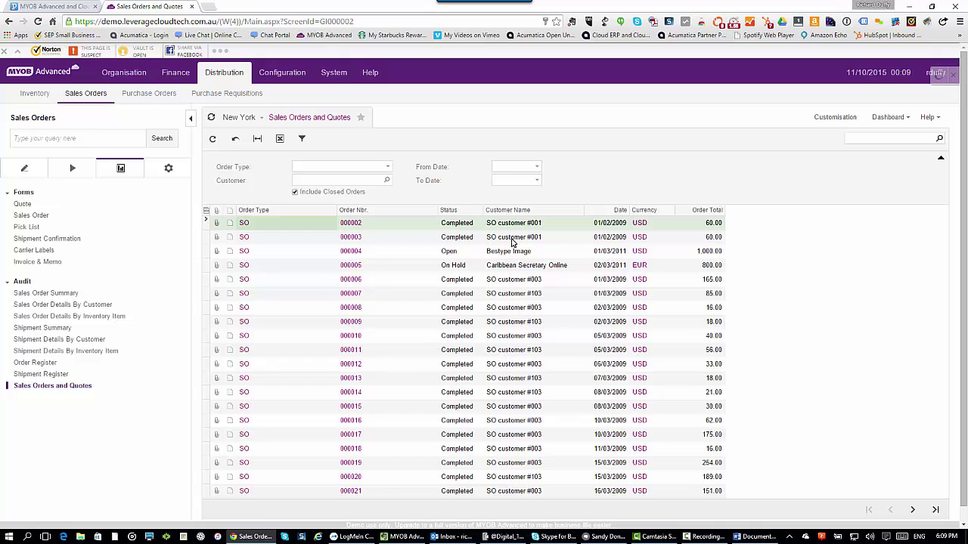
pyautogui.click(884, 118)
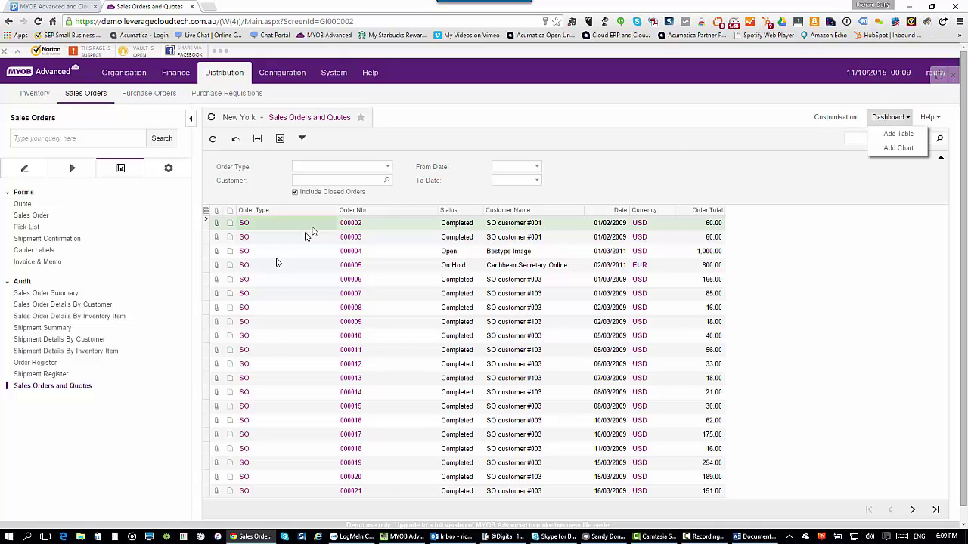
pyautogui.click(890, 119)
# Step: Add the inquiry as a table widget with the default title, excluding the Order Type and Currency fields
pyautogui.click(896, 134)
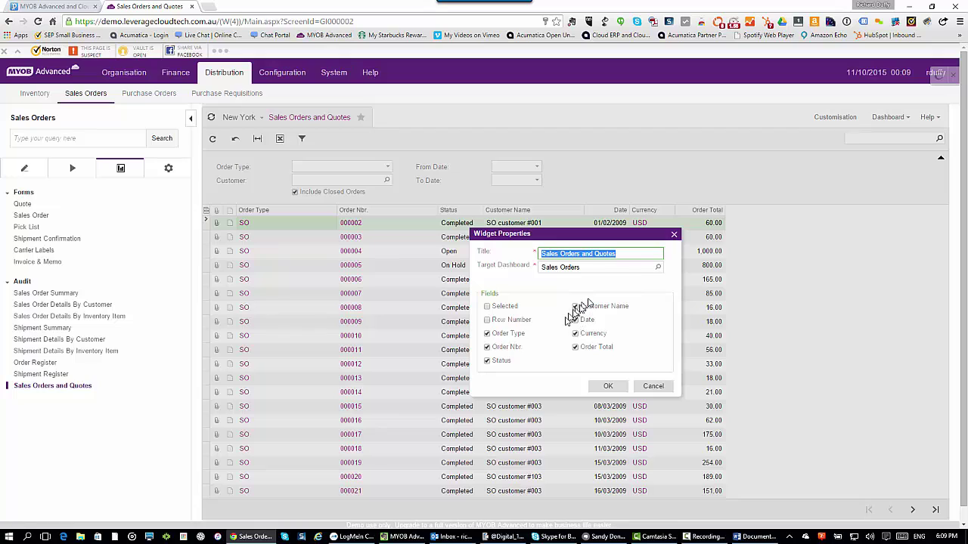
pyautogui.click(492, 337)
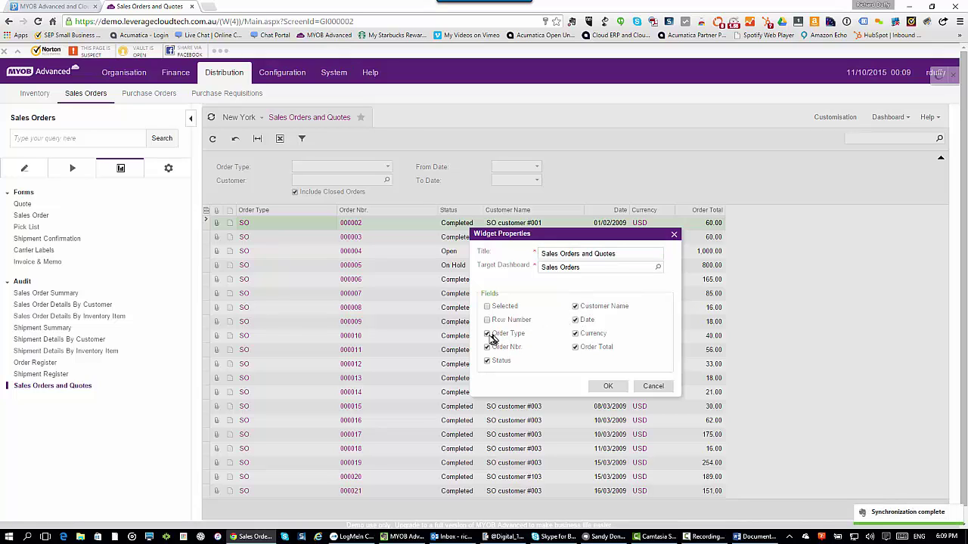
pyautogui.click(488, 362)
pyautogui.click(575, 333)
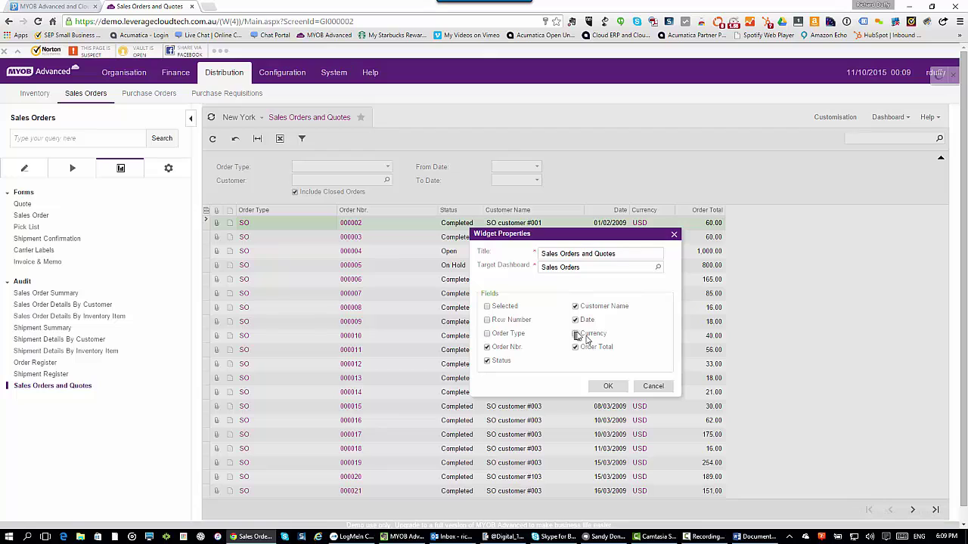
pyautogui.click(623, 389)
# Step: Confirm the widget, then open Organisation > Company Dashboards > Sales Dashboard from the home page
pyautogui.click(612, 386)
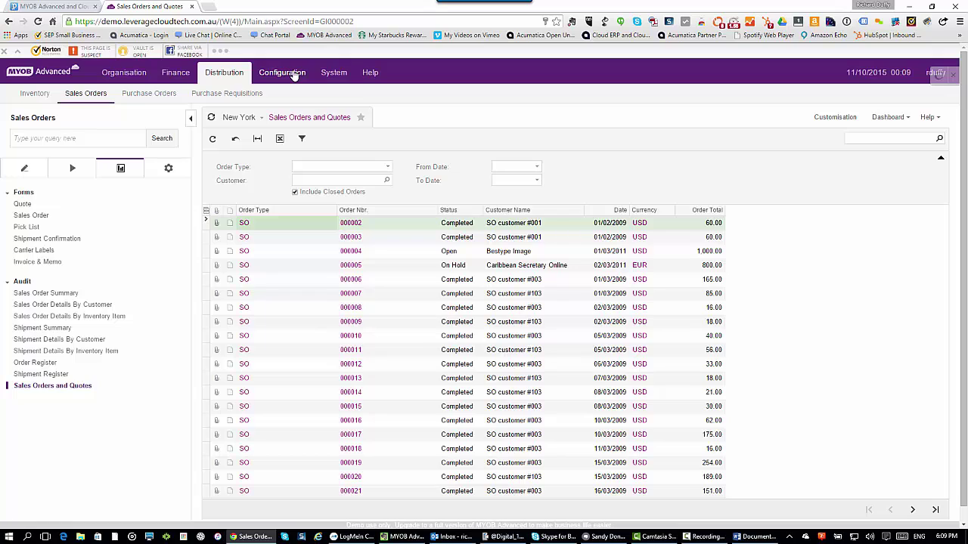
pyautogui.click(333, 76)
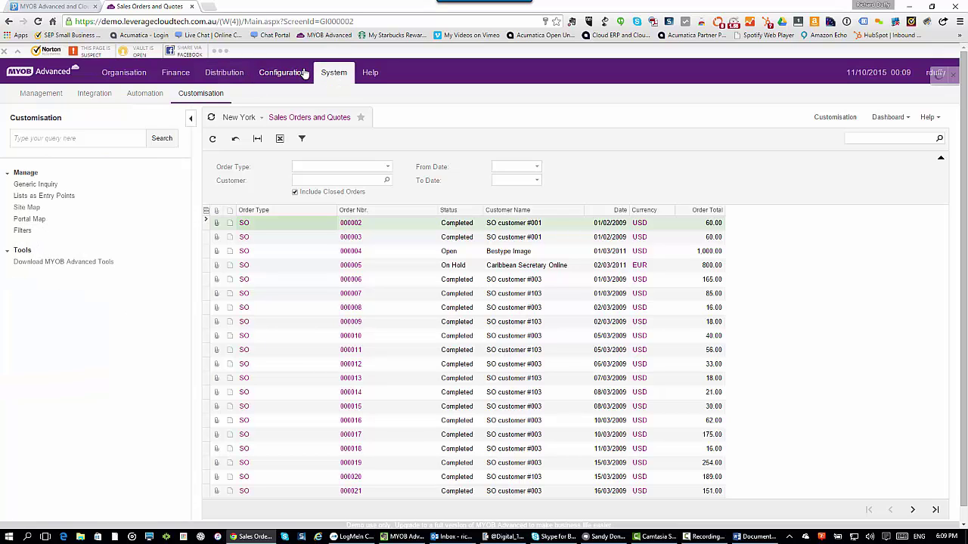
pyautogui.click(299, 73)
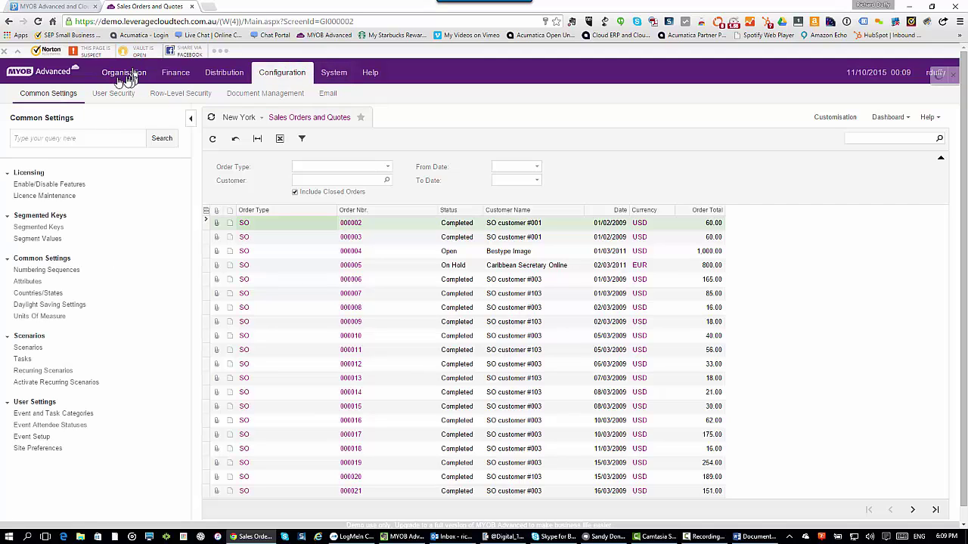
pyautogui.click(51, 71)
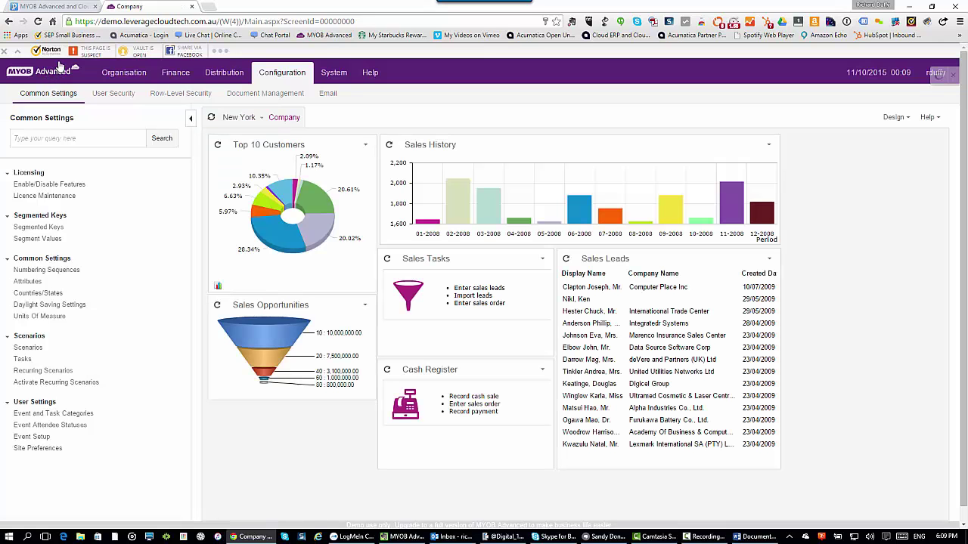
pyautogui.click(117, 76)
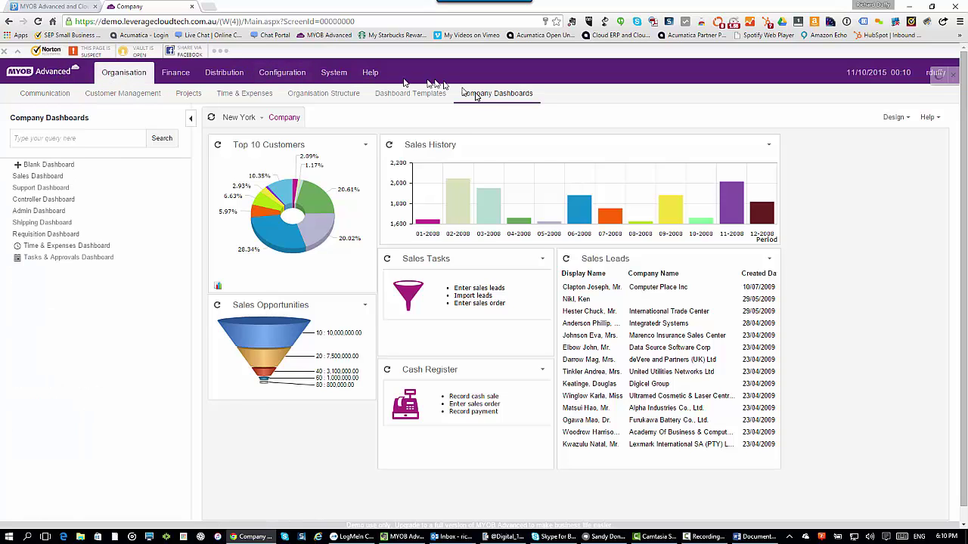
pyautogui.click(46, 177)
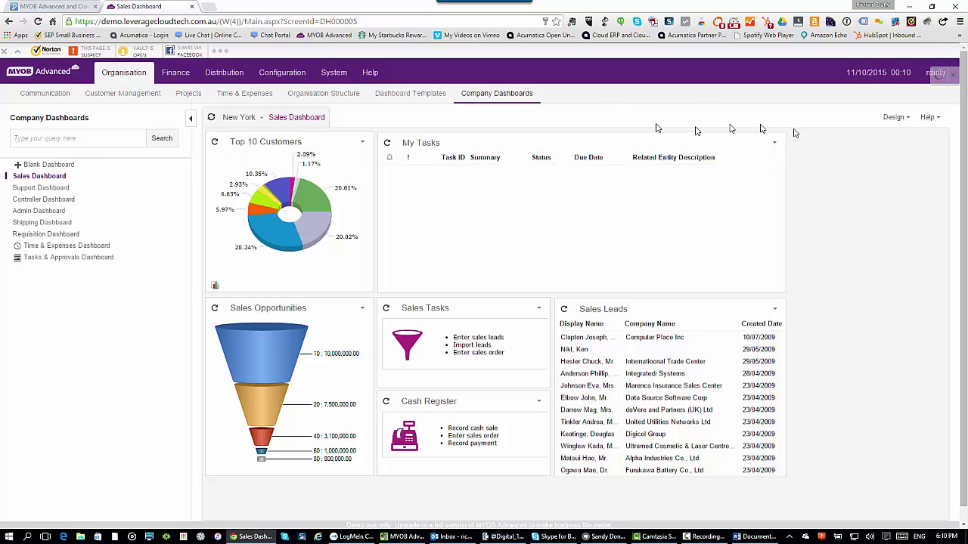
# Step: Open the Sales Dashboard from the Design menu's Dashboard Templates
pyautogui.click(895, 117)
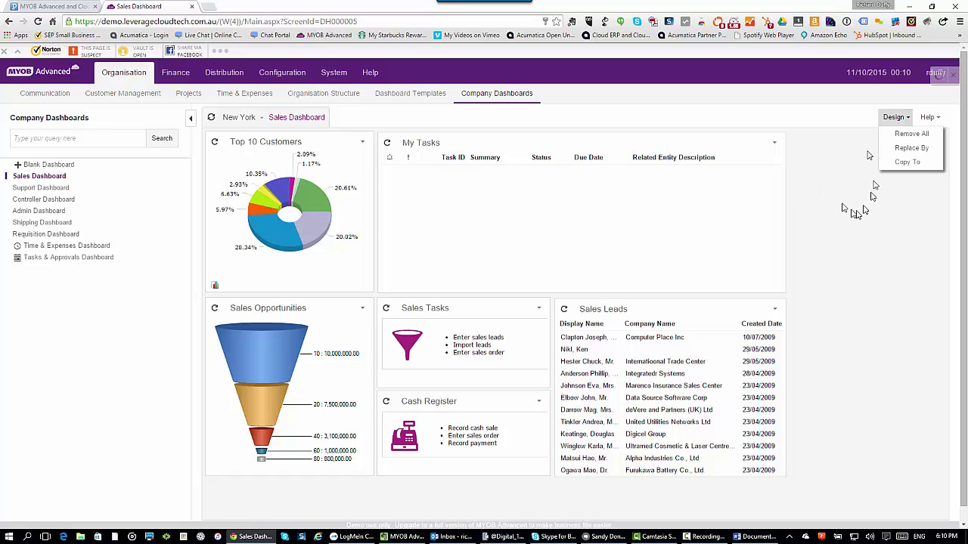
pyautogui.click(428, 100)
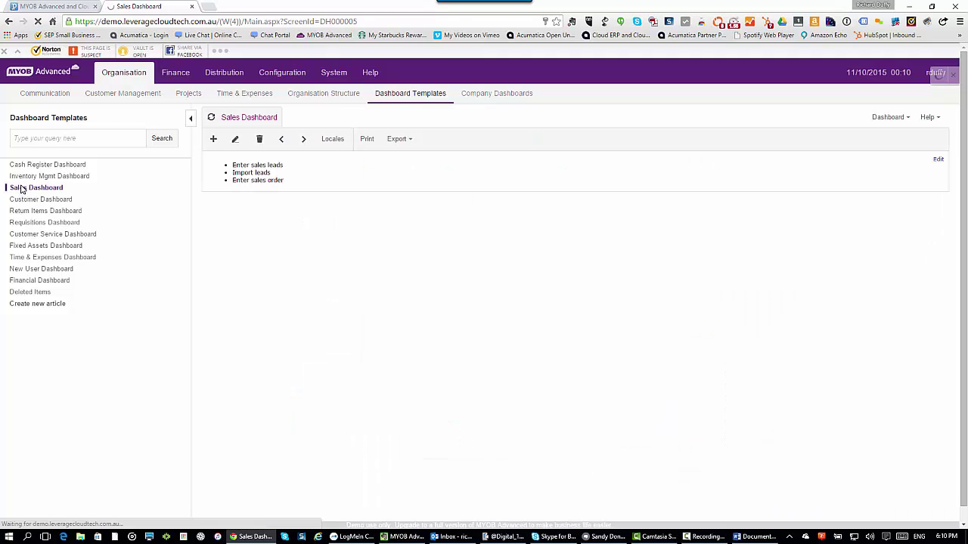
pyautogui.moveTo(244, 173)
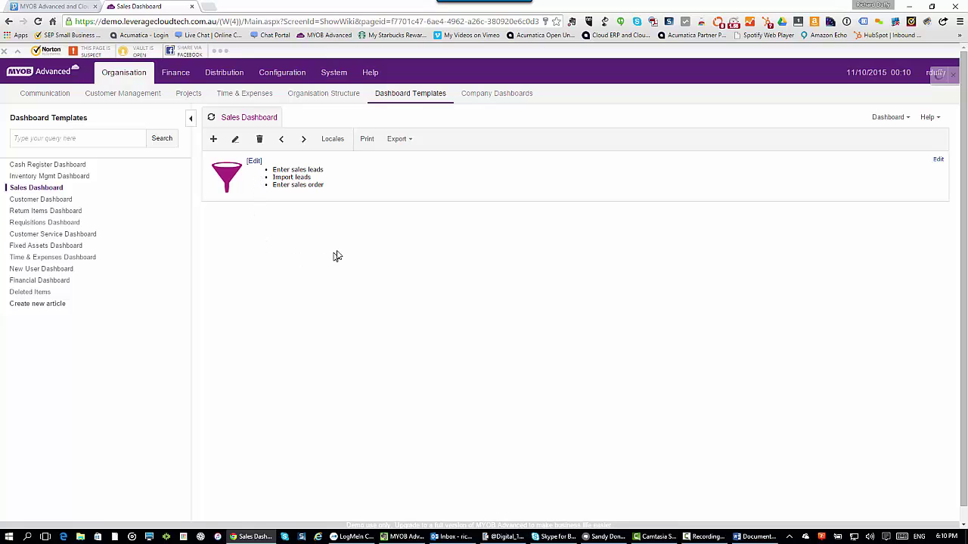
# Step: Check the Dashboard menu options, then move to the Configuration and System modules
pyautogui.click(887, 118)
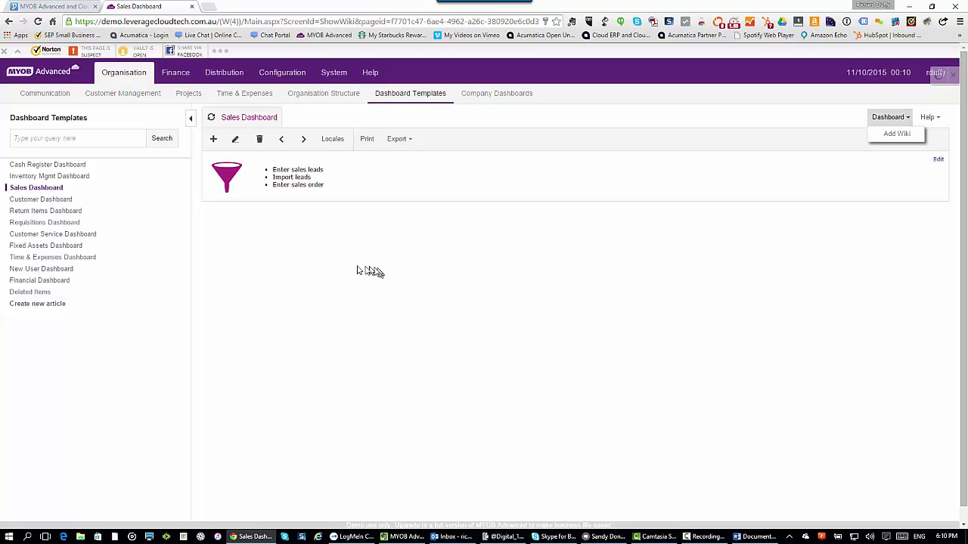
pyautogui.click(299, 78)
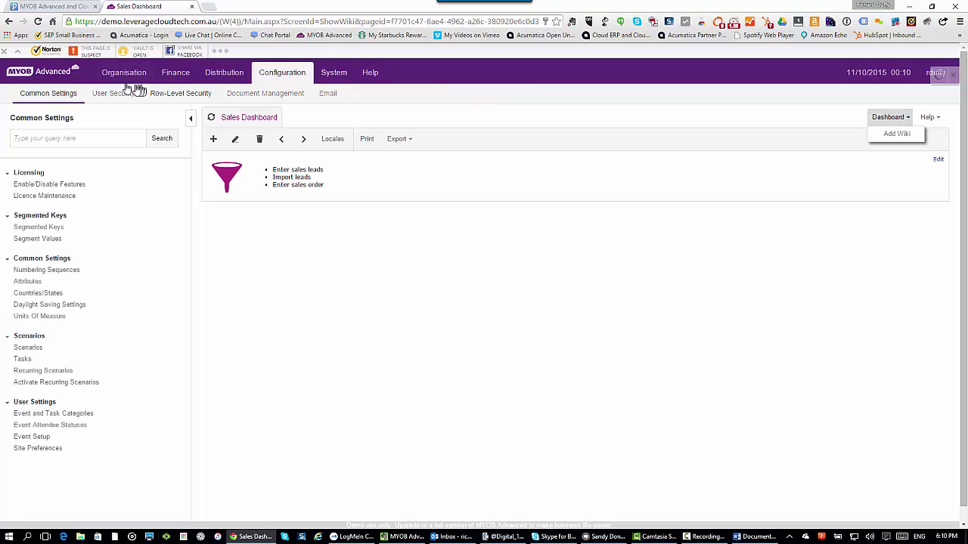
pyautogui.click(341, 77)
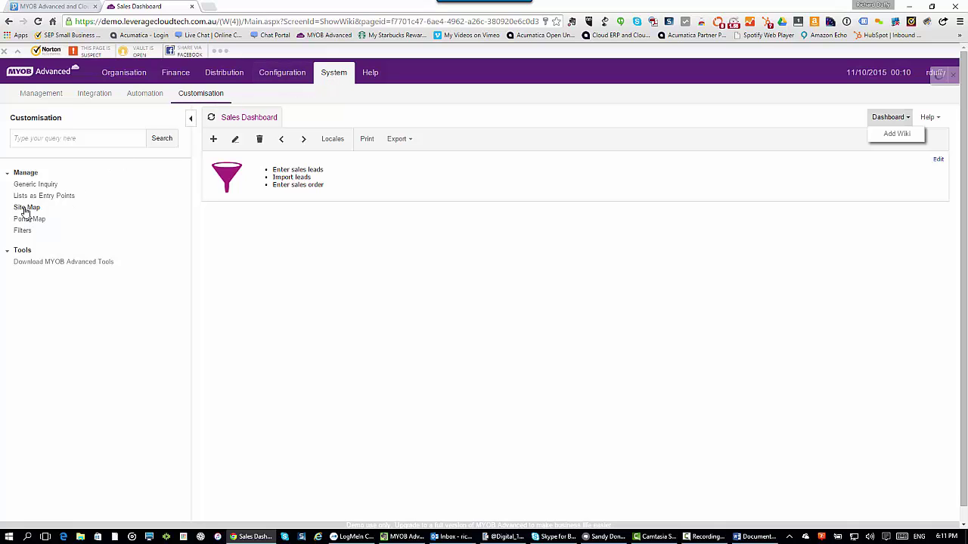
# Step: Open Generic Inquiry under Customisation and view the Sales Orders and Quotes results list
pyautogui.click(34, 185)
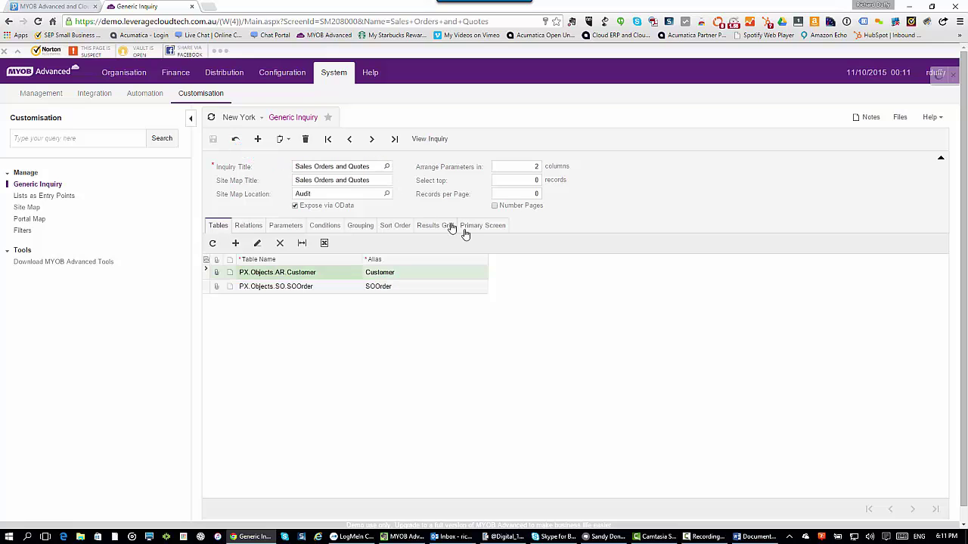
pyautogui.click(424, 140)
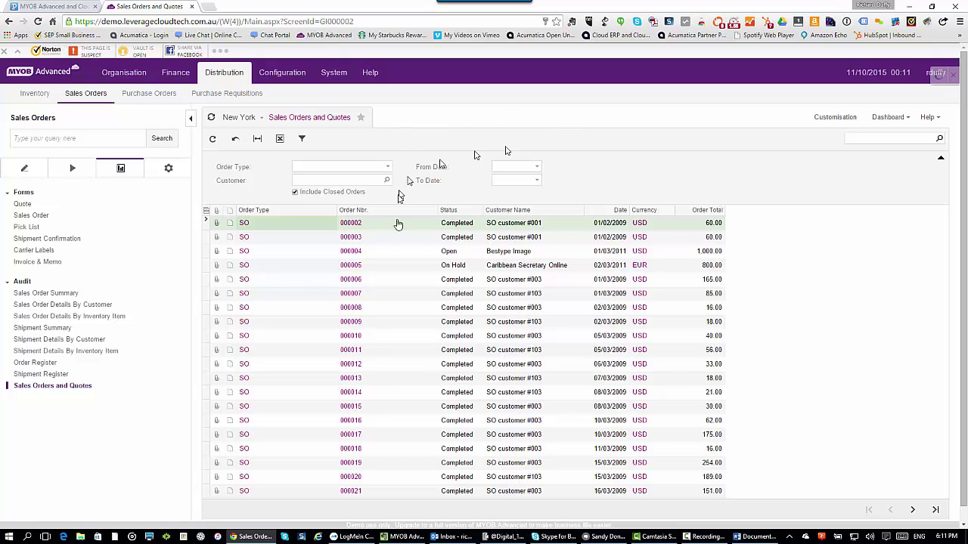
# Step: Start a Dashboard > Add Table widget and set its target dashboard to Sales Dashboard
pyautogui.click(894, 116)
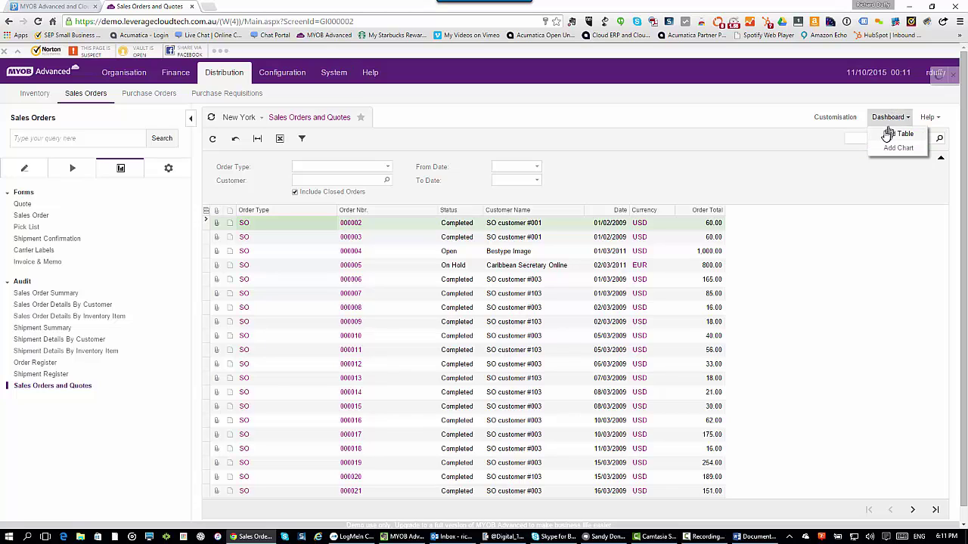
pyautogui.click(885, 134)
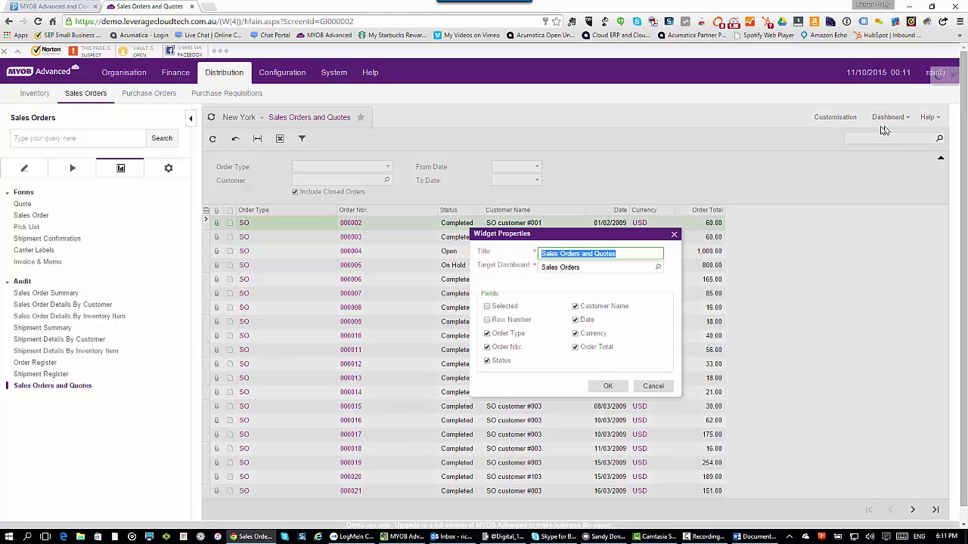
pyautogui.click(659, 267)
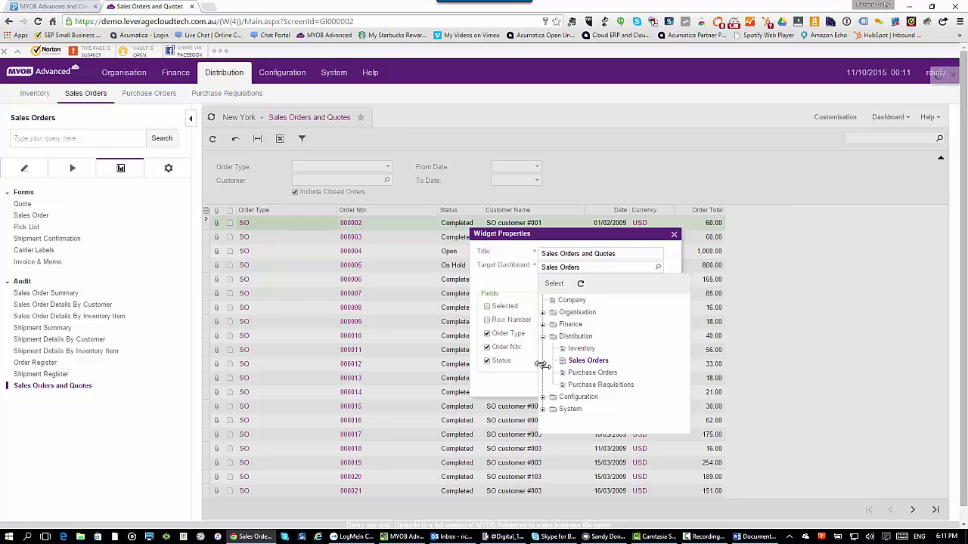
pyautogui.click(543, 409)
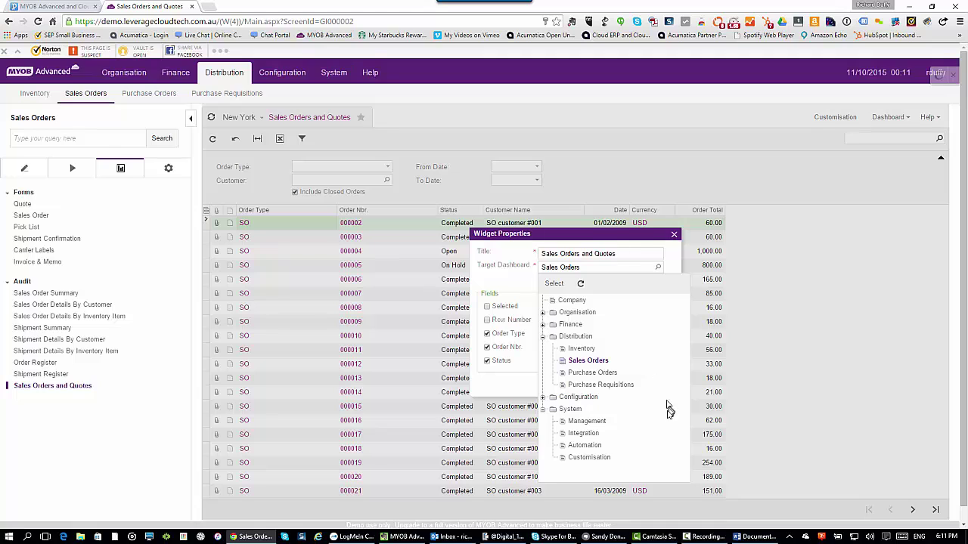
pyautogui.scroll(-1, 668, 407)
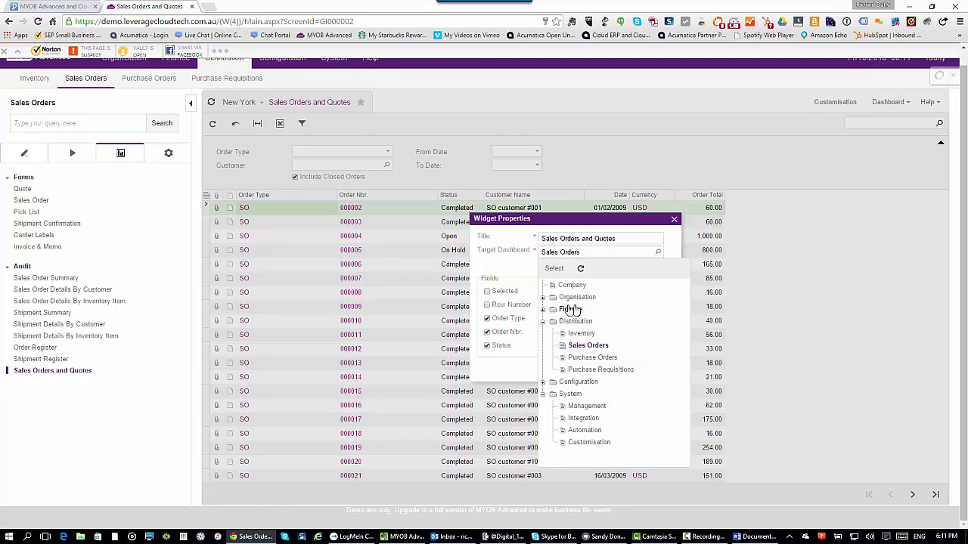
pyautogui.click(545, 301)
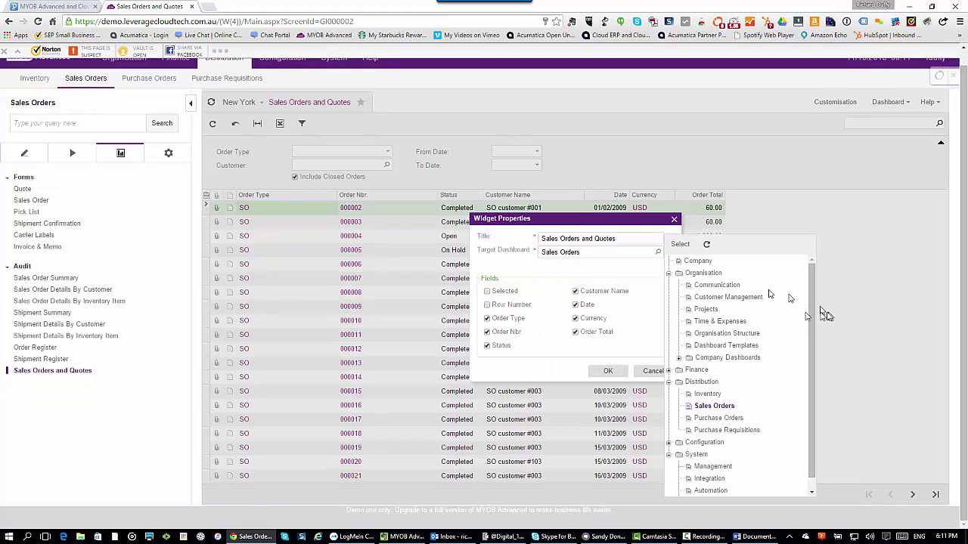
pyautogui.click(705, 345)
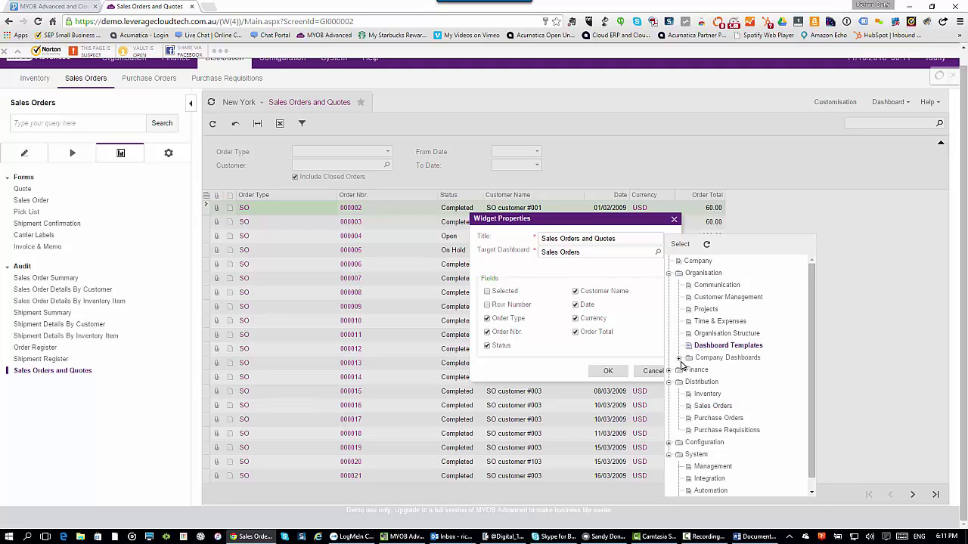
pyautogui.click(678, 358)
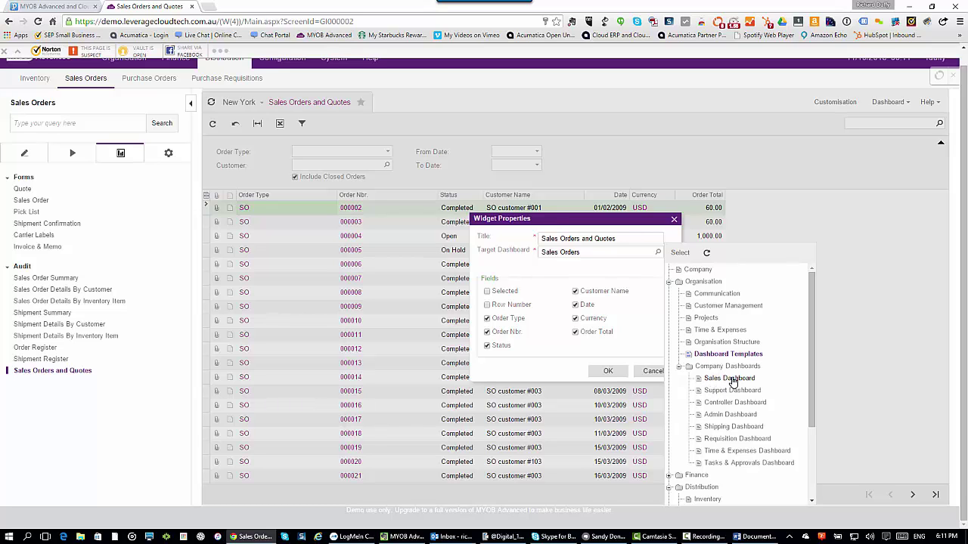
pyautogui.click(732, 380)
pyautogui.doubleClick(732, 379)
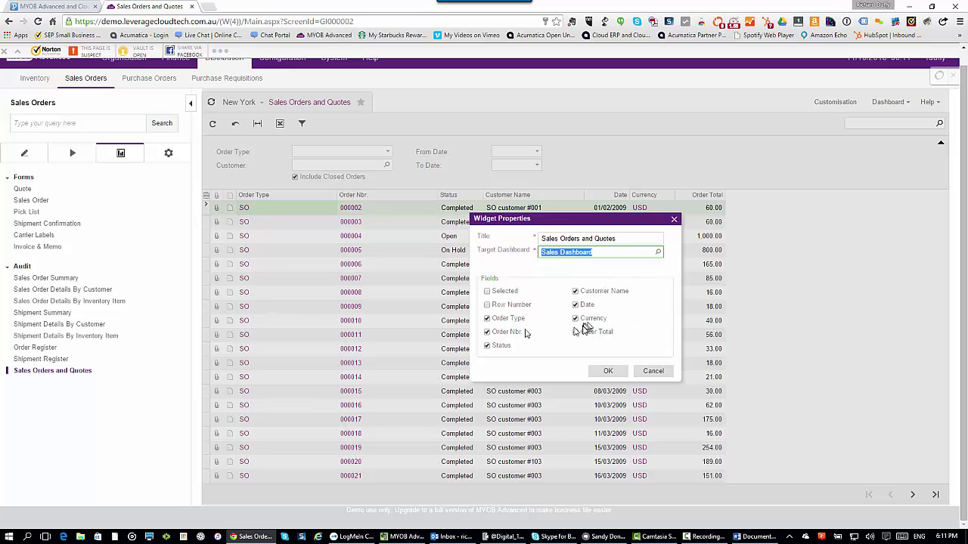
# Step: Exclude Order Type, Date and Currency from the widget and save it
pyautogui.click(487, 319)
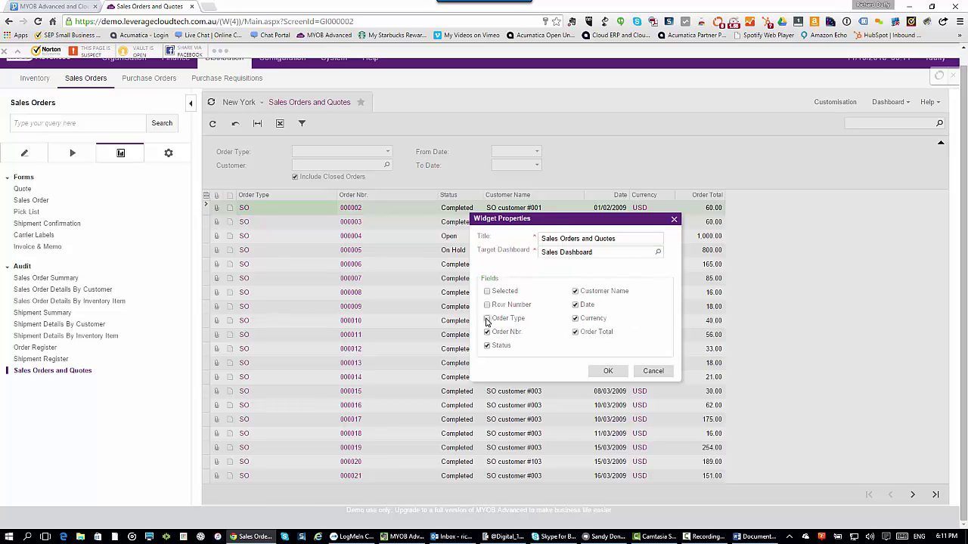
pyautogui.click(574, 305)
pyautogui.click(575, 318)
pyautogui.click(611, 373)
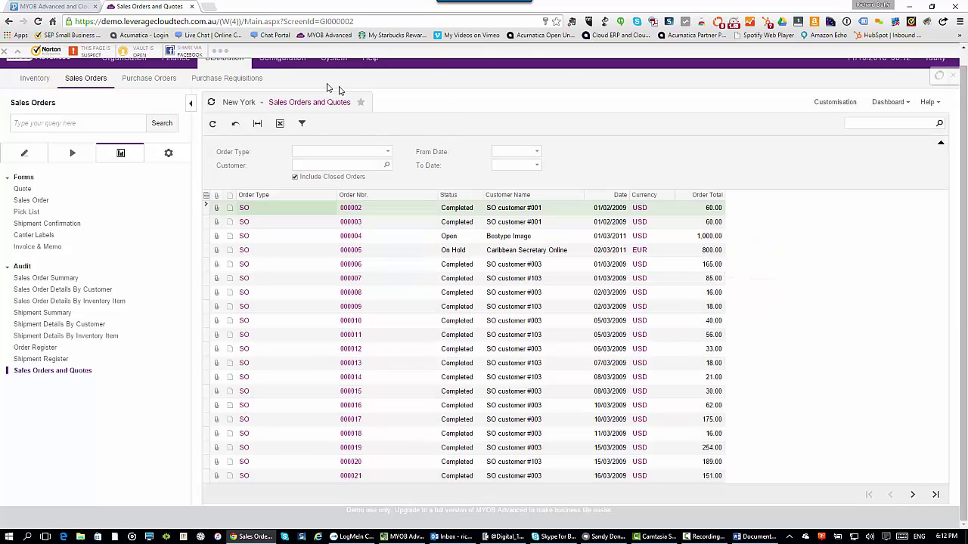
# Step: From the home page, go to Organisation > Company Dashboards > Sales Dashboard
pyautogui.click(21, 58)
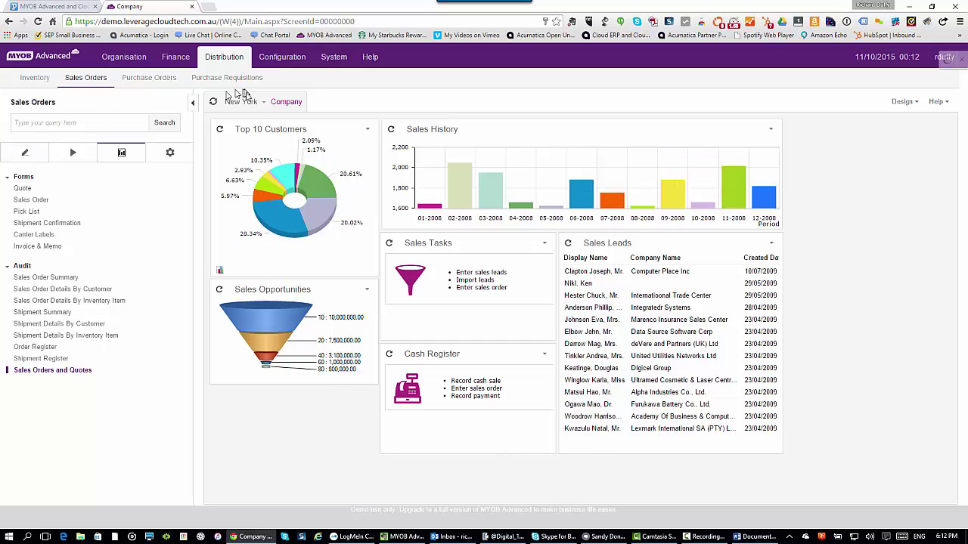
pyautogui.click(119, 59)
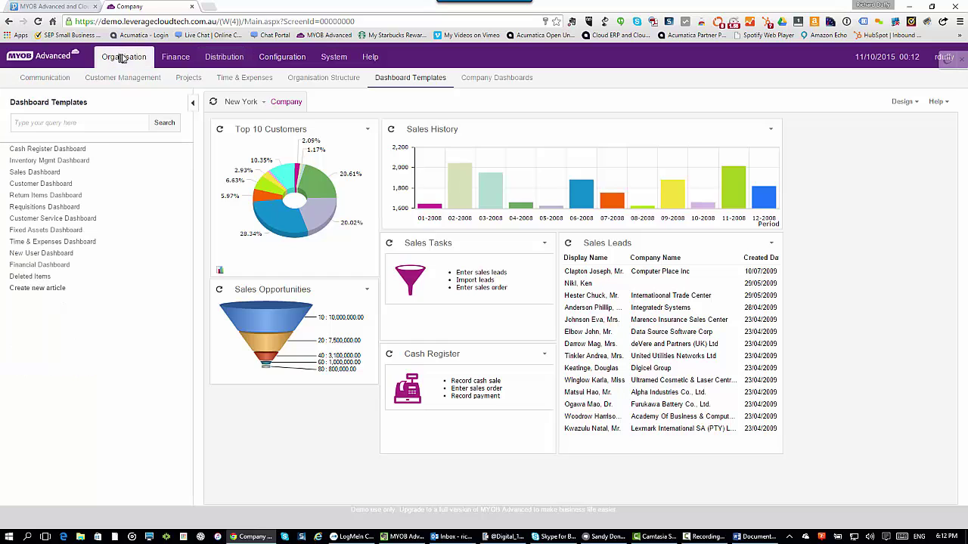
pyautogui.click(480, 82)
pyautogui.click(44, 160)
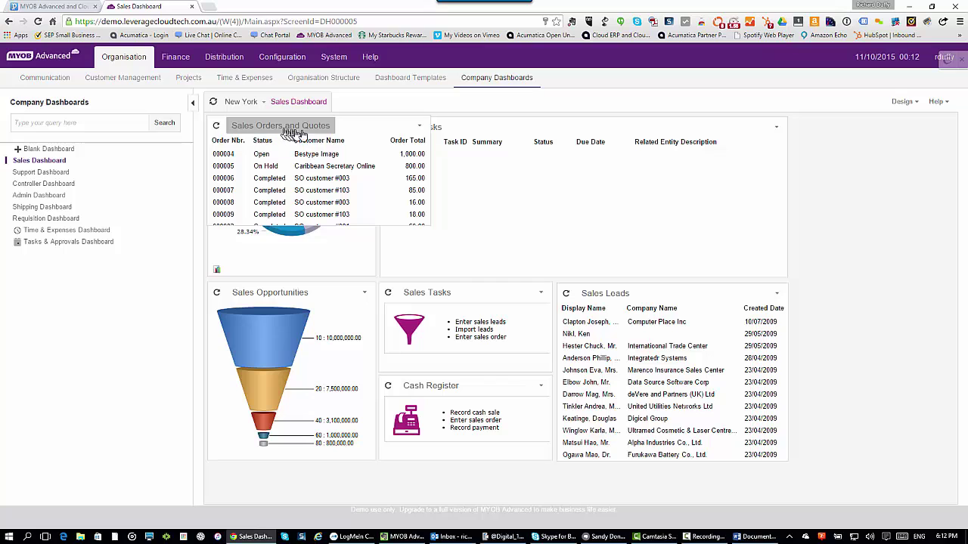
# Step: Move the Sales Orders and Quotes widget to the top-right slot, then widen and lengthen it
pyautogui.moveTo(324, 132); pyautogui.dragTo(789, 142)
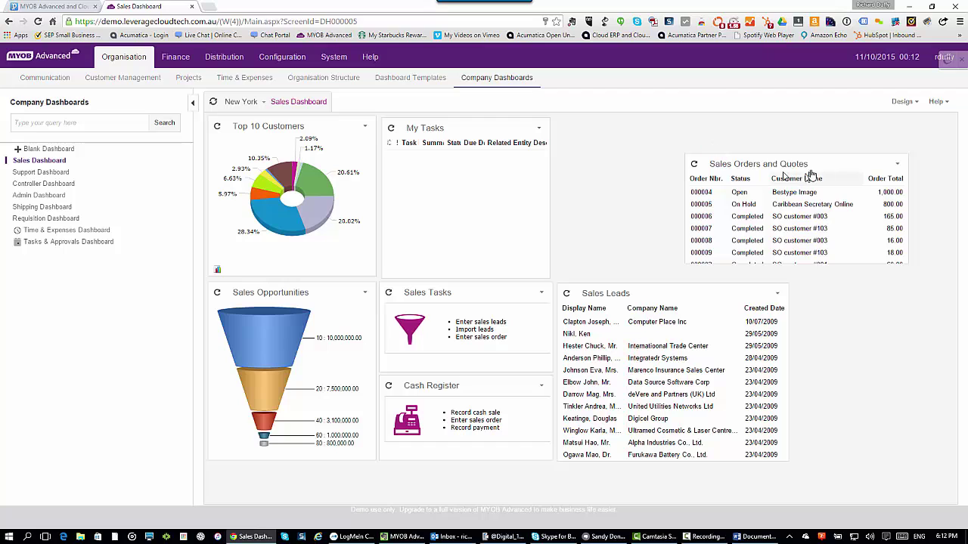
pyautogui.moveTo(821, 160); pyautogui.dragTo(704, 126)
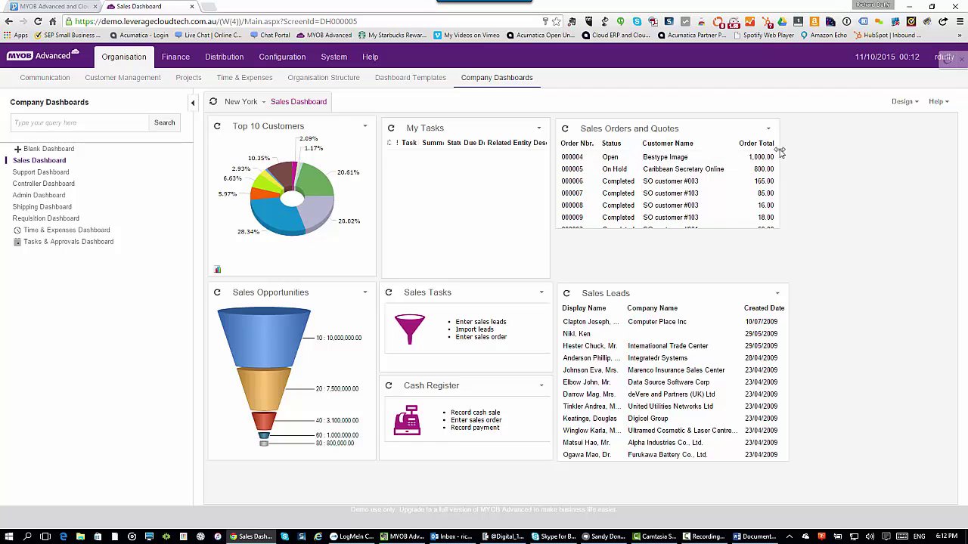
pyautogui.moveTo(780, 153); pyautogui.dragTo(788, 151)
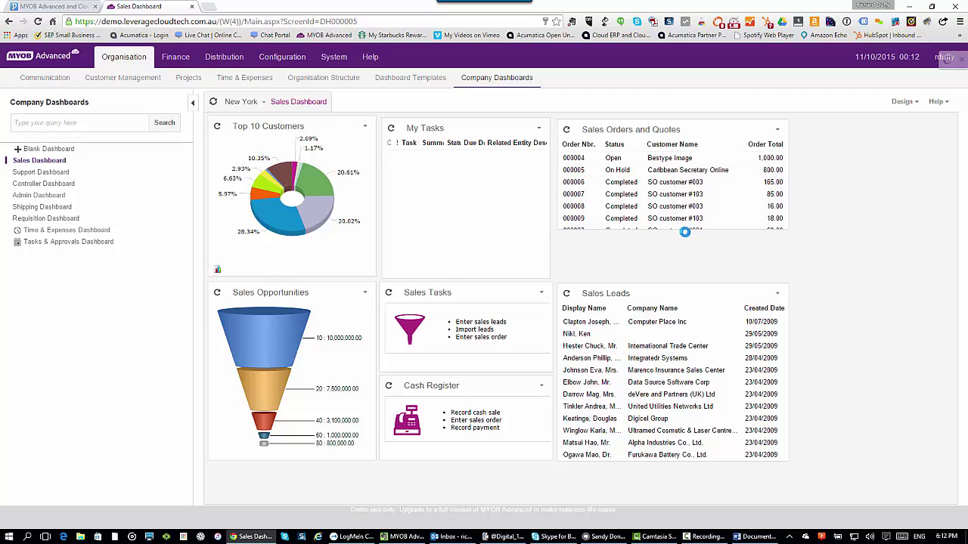
pyautogui.moveTo(683, 228); pyautogui.dragTo(681, 273)
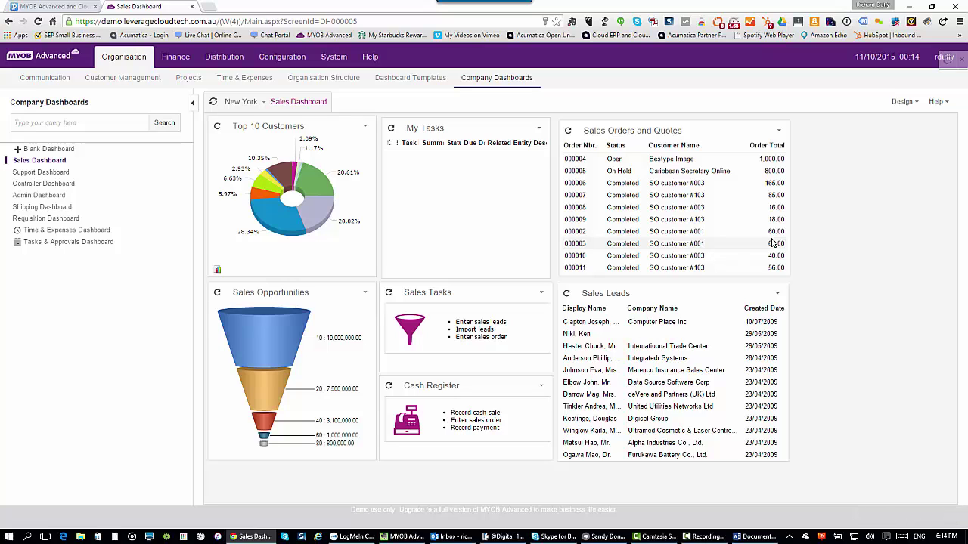
# Step: Open the Generic Inquiry definitions in System and load Sales Orders and Quotes
pyautogui.click(331, 57)
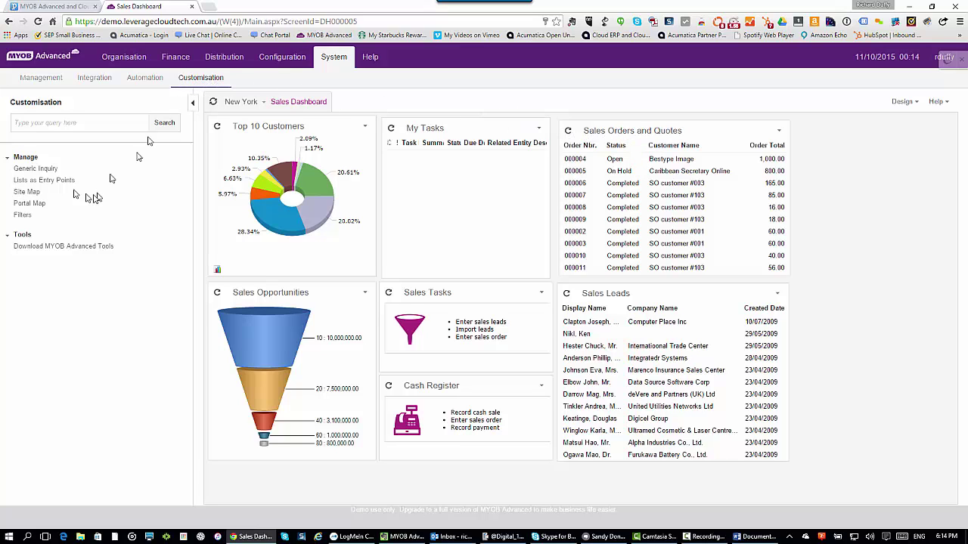
pyautogui.click(30, 170)
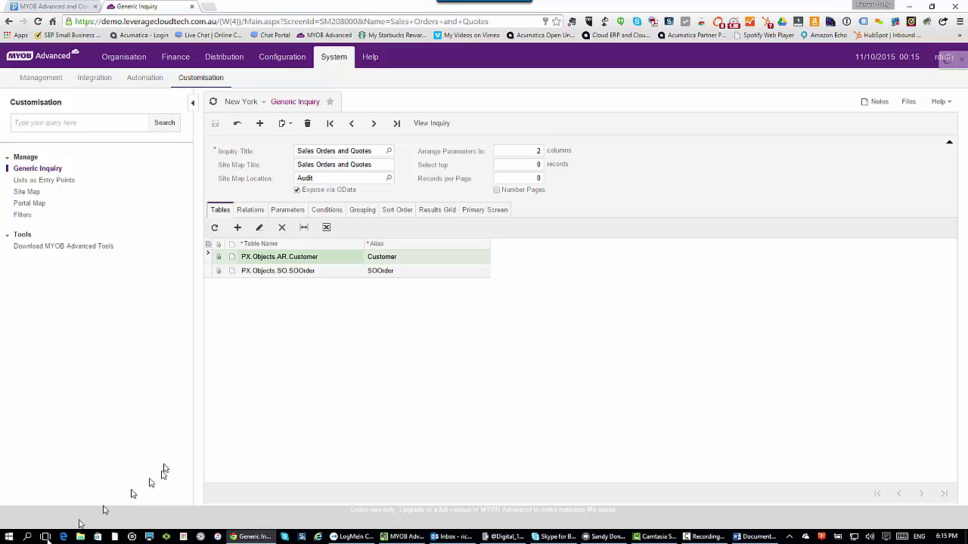
# Step: Launch Excel 2013 by searching 'excel' in the Windows Start menu
pyautogui.click(9, 537)
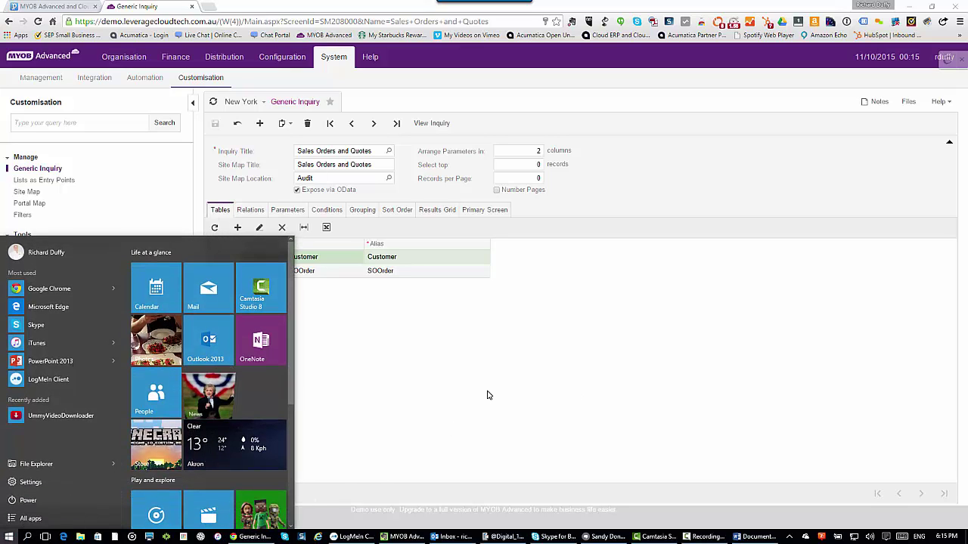
pyautogui.write('excel')
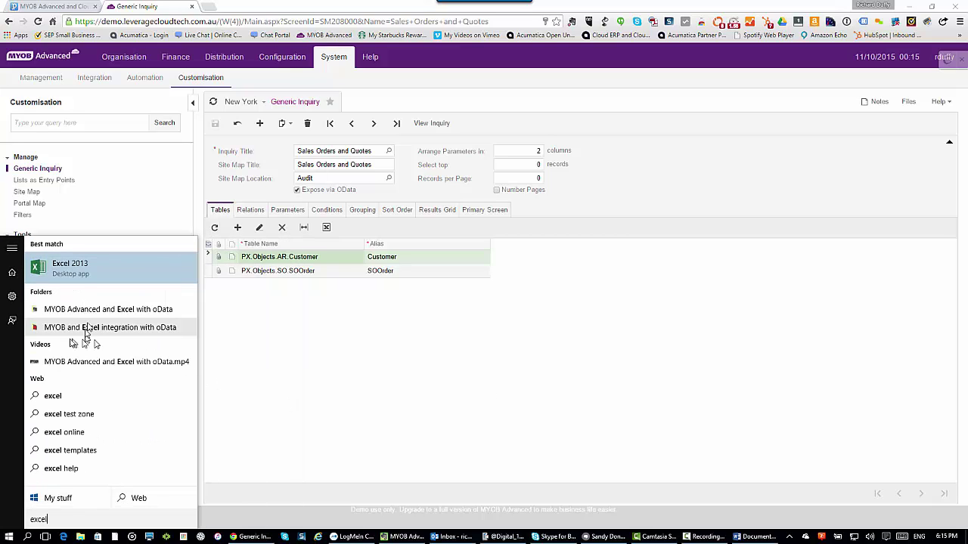
pyautogui.click(76, 266)
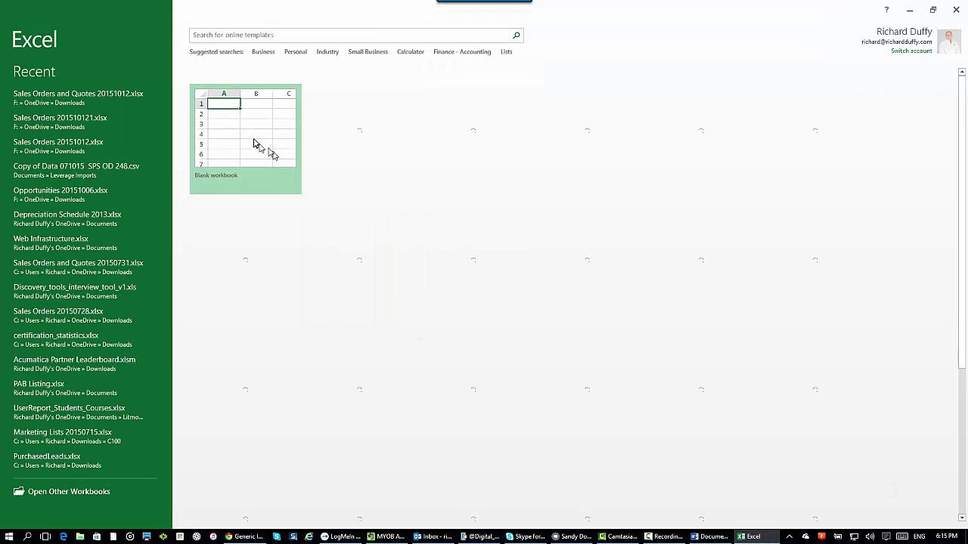
# Step: In a blank workbook, start DATA > From Other Sources > From OData Data Feed, then return to Chrome
pyautogui.click(259, 147)
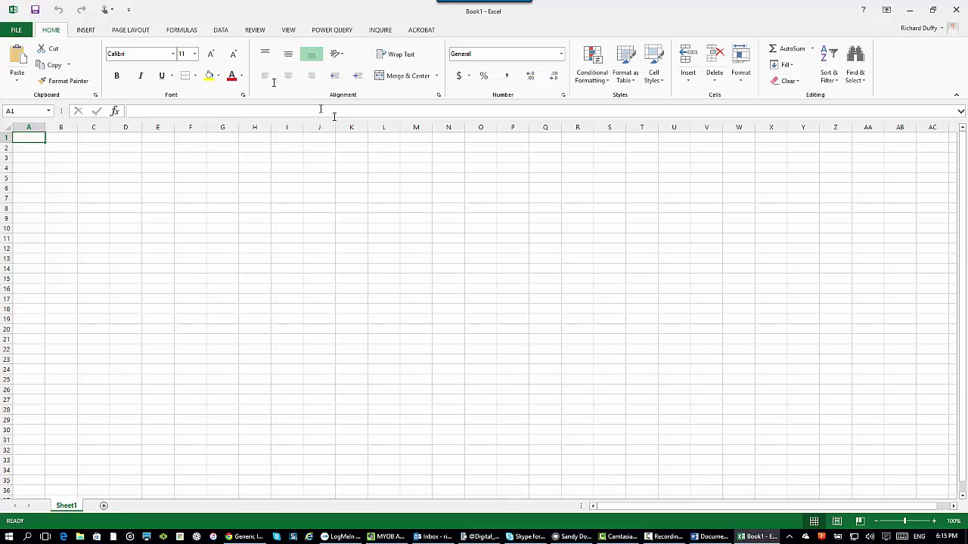
pyautogui.click(221, 30)
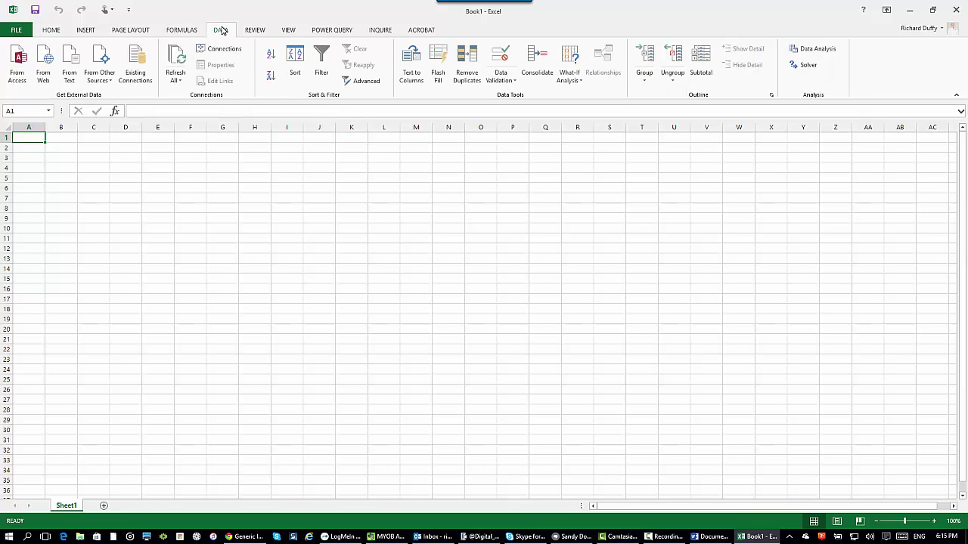
pyautogui.click(101, 56)
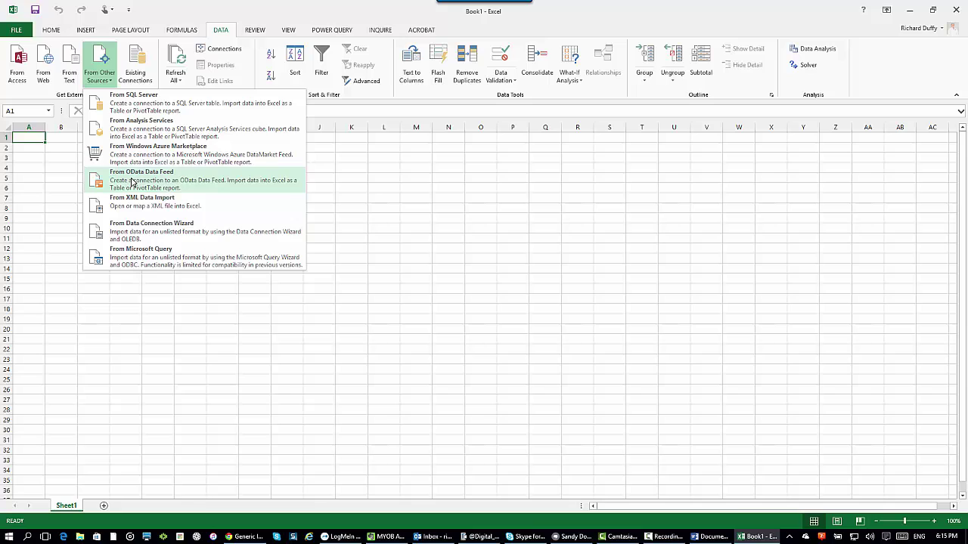
pyautogui.click(133, 181)
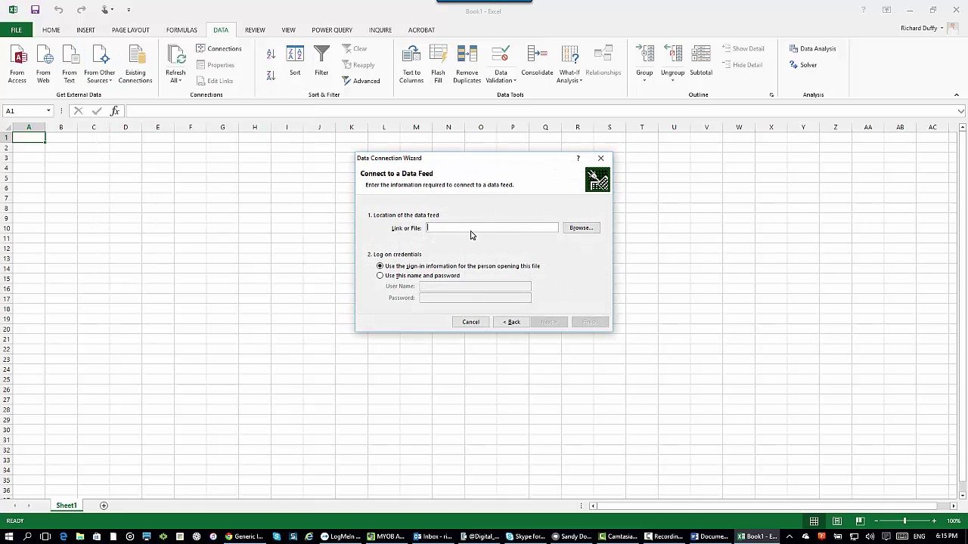
pyautogui.hotkey('alt', 'Tab')
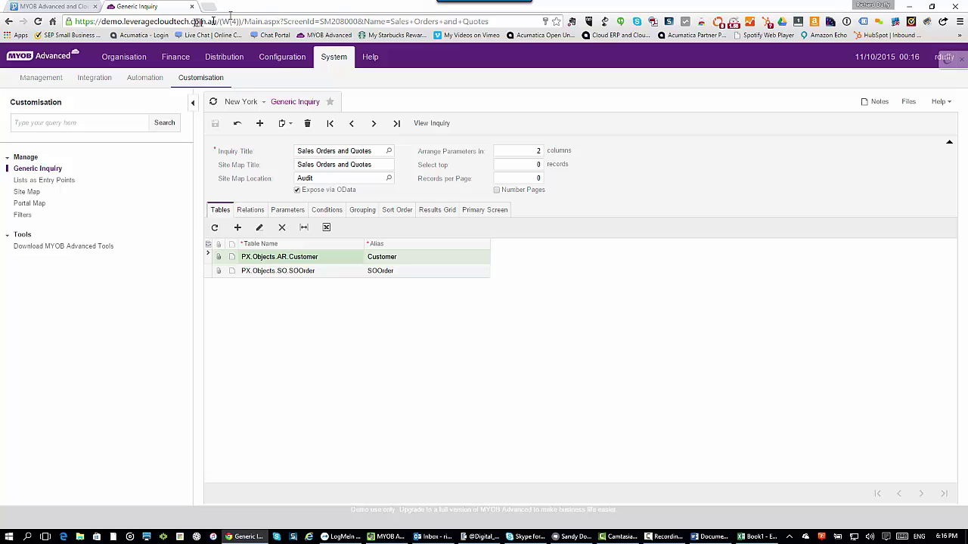
pyautogui.moveTo(220, 21); pyautogui.dragTo(73, 16)
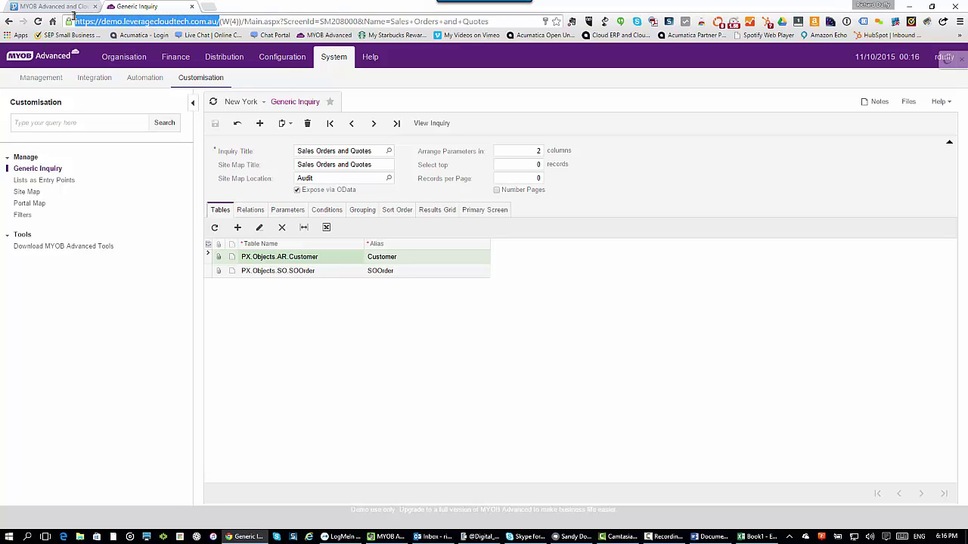
pyautogui.rightClick(168, 22)
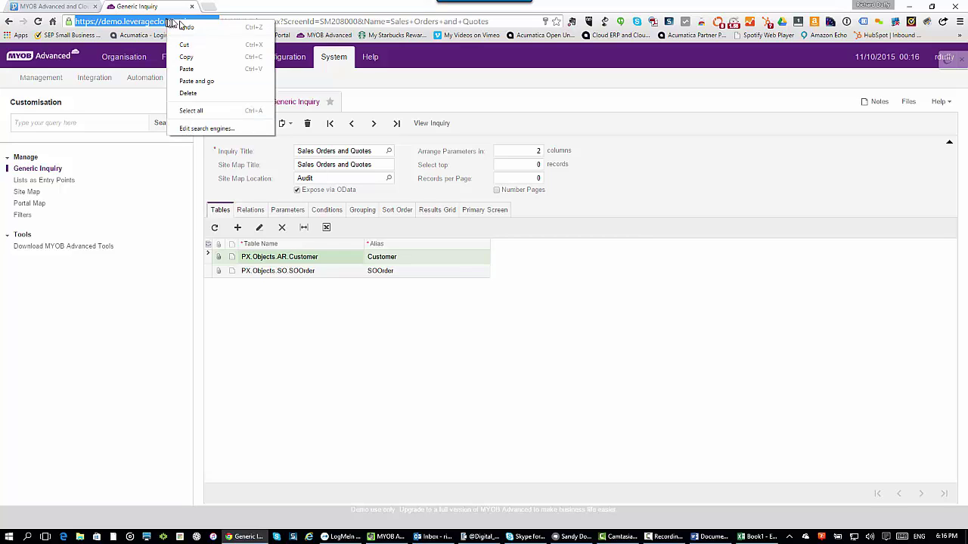
pyautogui.click(187, 57)
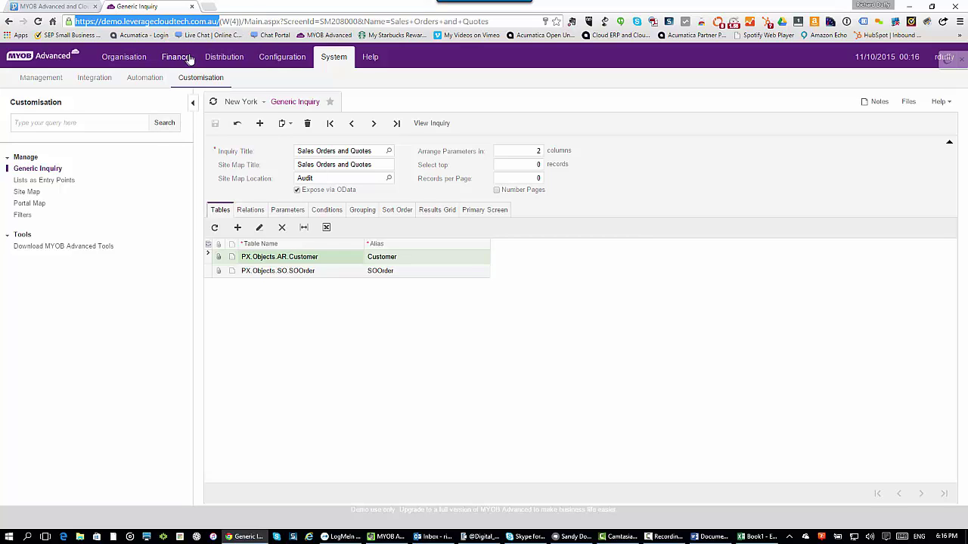
pyautogui.hotkey('alt', 'Tab')
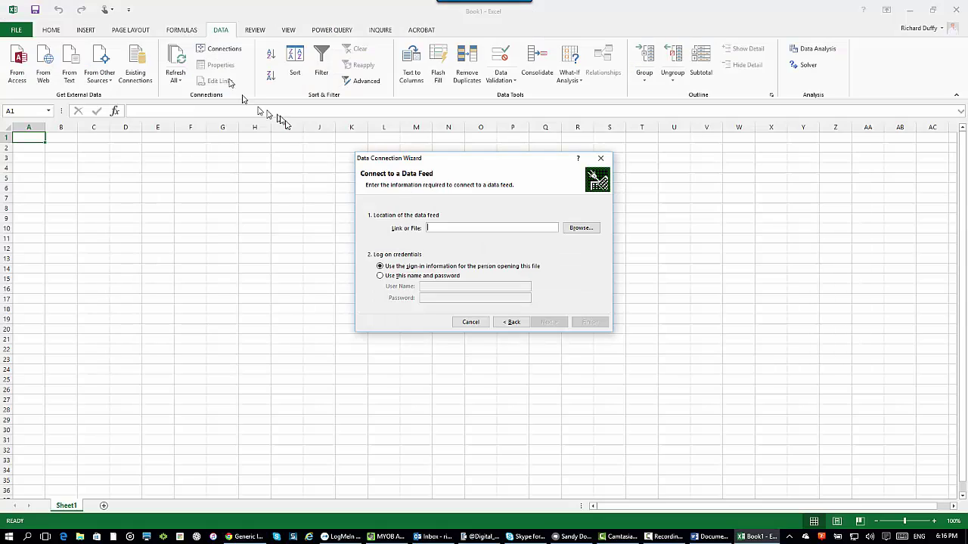
# Step: Paste the feed address plus 'o', choose 'Use this name and password', enter the user name, and continue
pyautogui.click(488, 227)
pyautogui.hotkey('ctrl', 'v')
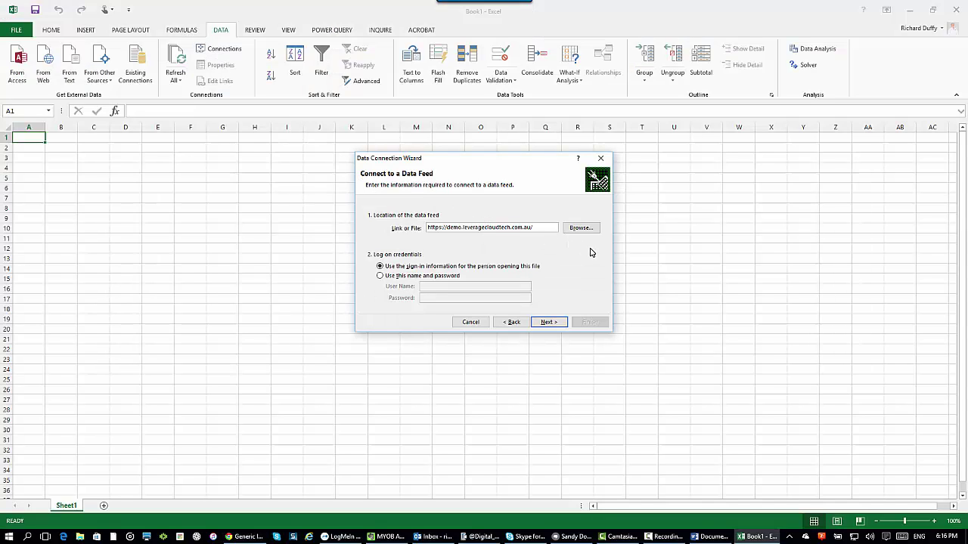
pyautogui.write('oData')
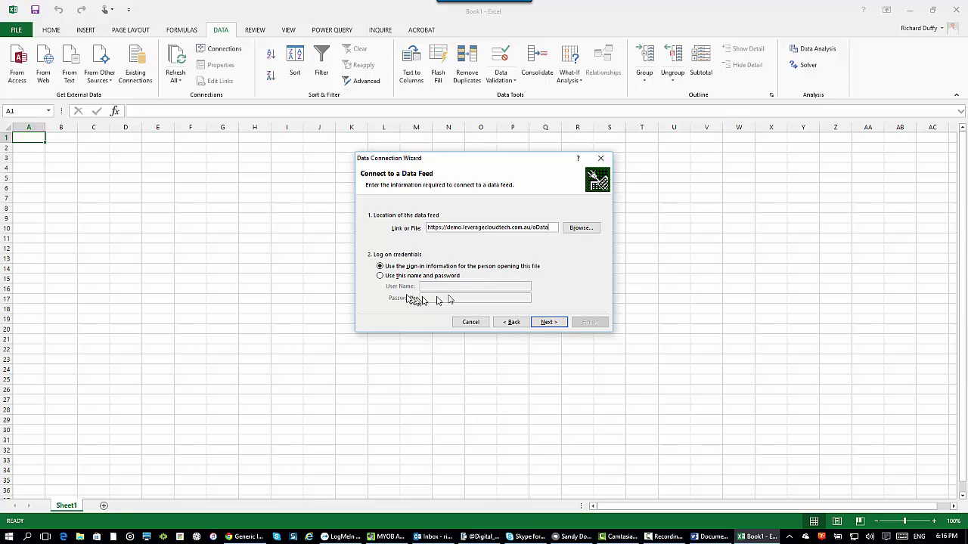
pyautogui.click(380, 276)
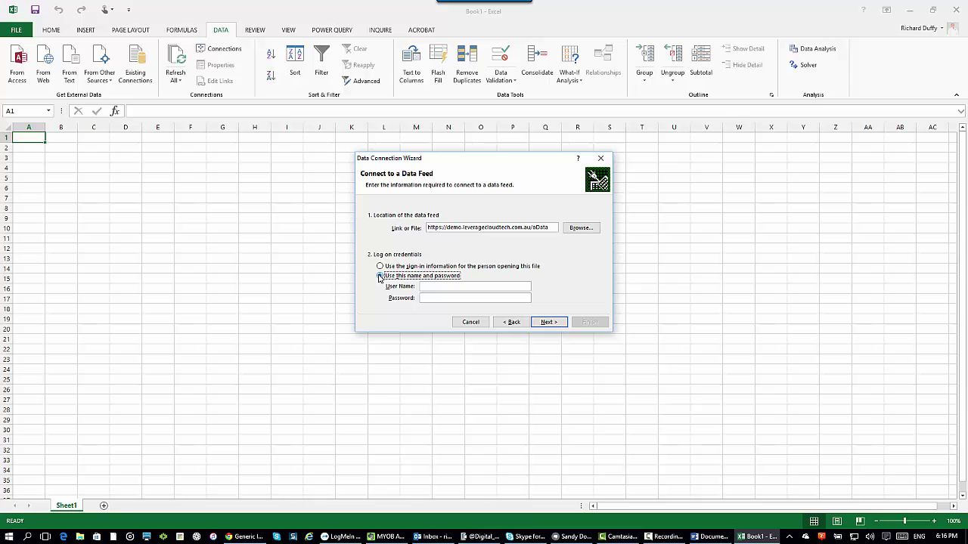
pyautogui.click(431, 287)
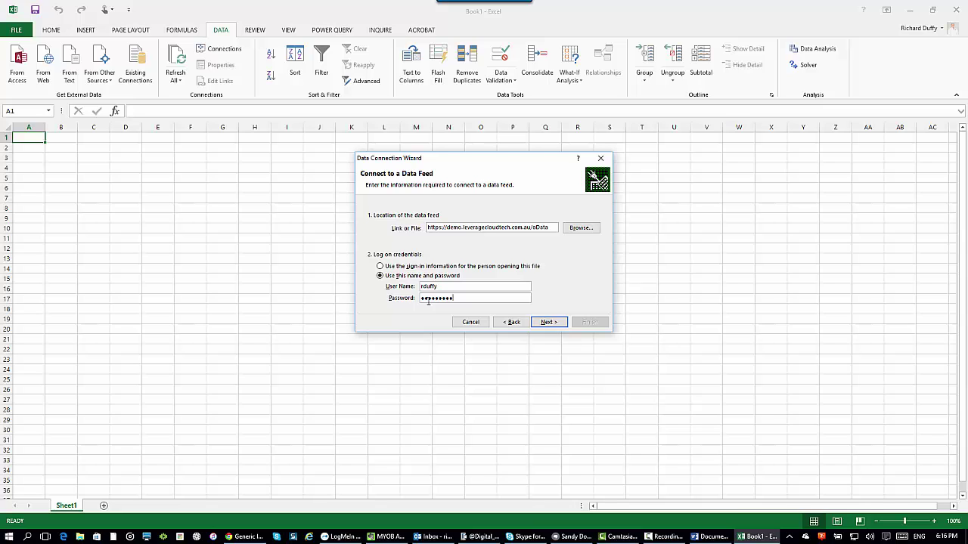
pyautogui.click(549, 322)
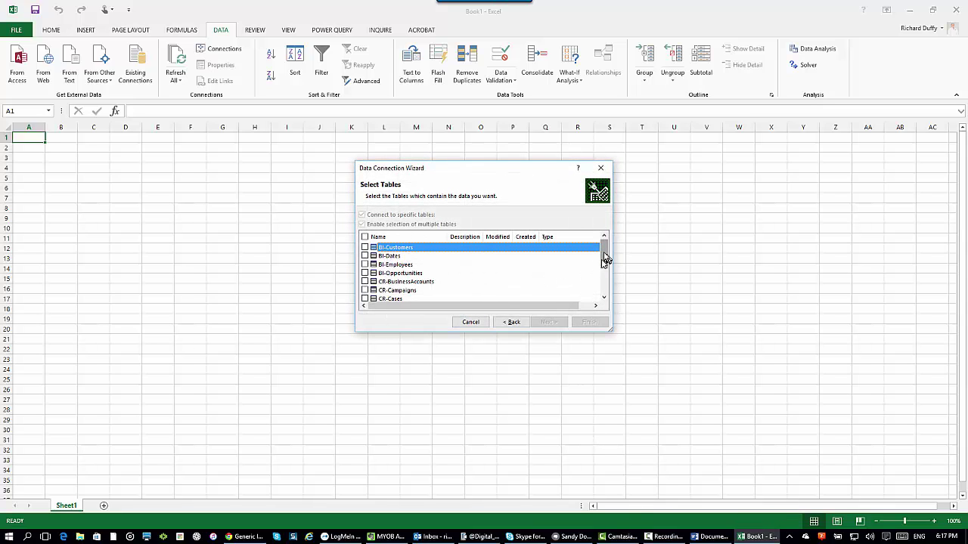
# Step: Tick Sales Orders and Quotes, finish the connection wizard, and import it as a table at A1
pyautogui.moveTo(605, 256); pyautogui.dragTo(601, 299)
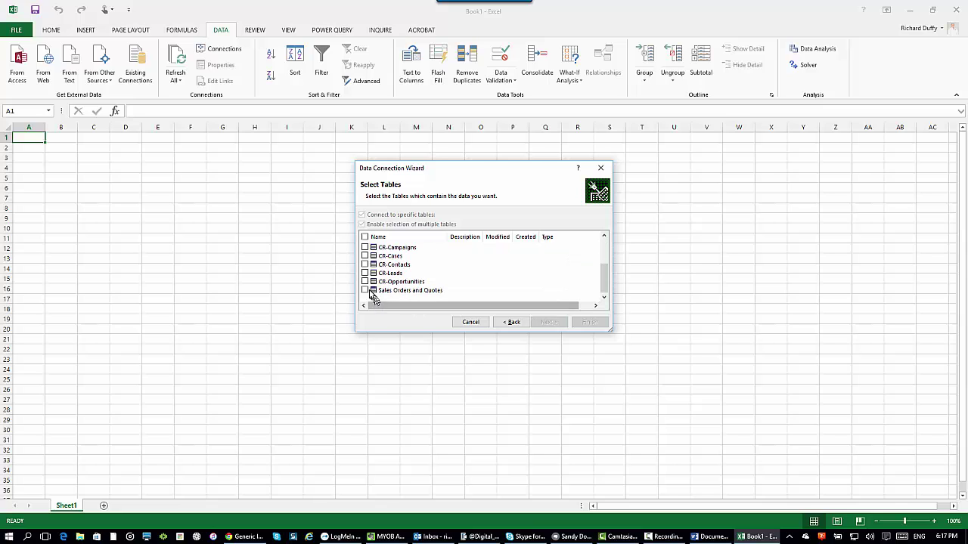
pyautogui.click(365, 291)
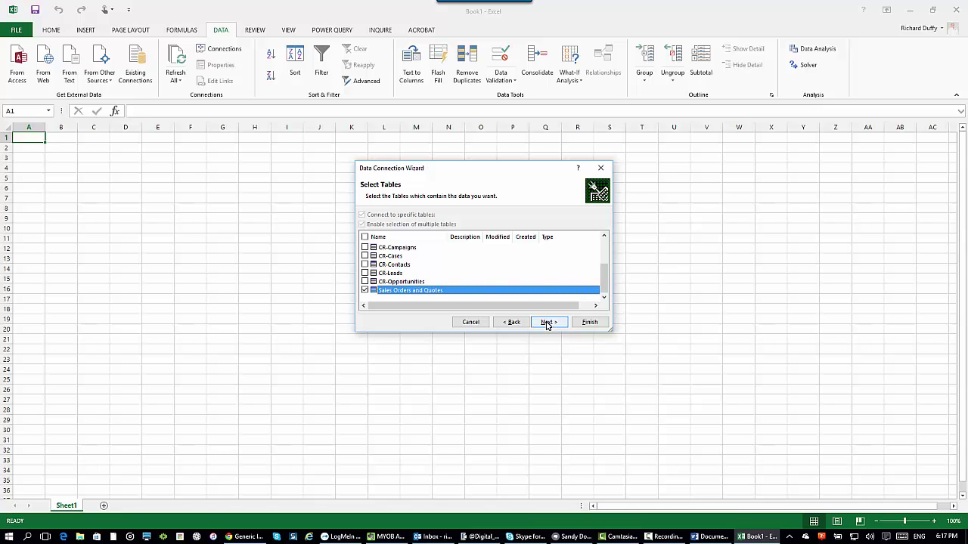
pyautogui.click(546, 323)
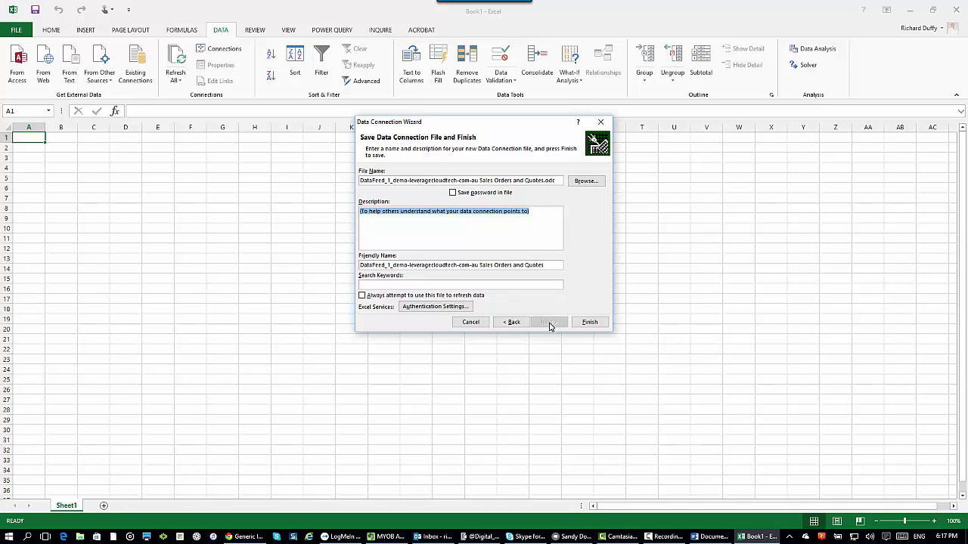
pyautogui.click(589, 322)
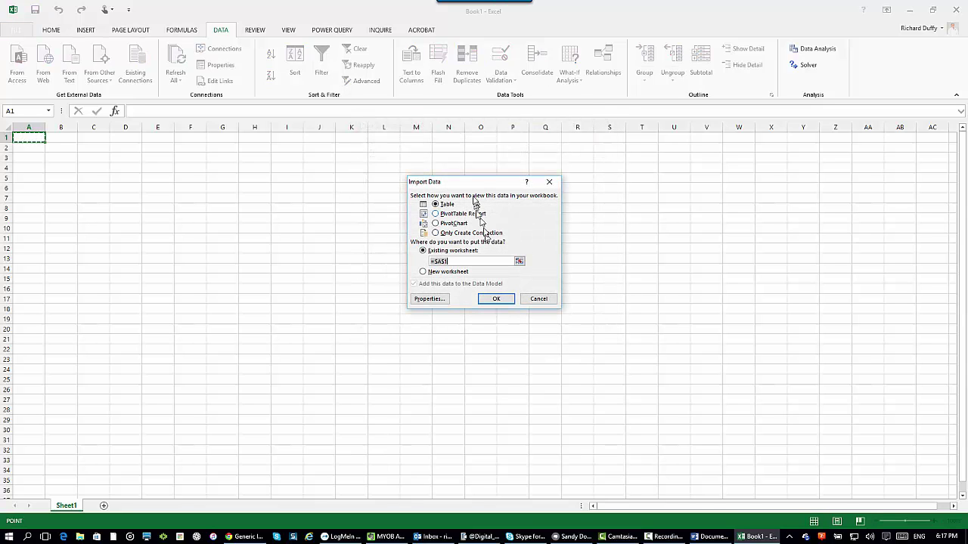
pyautogui.moveTo(468, 183); pyautogui.dragTo(265, 145)
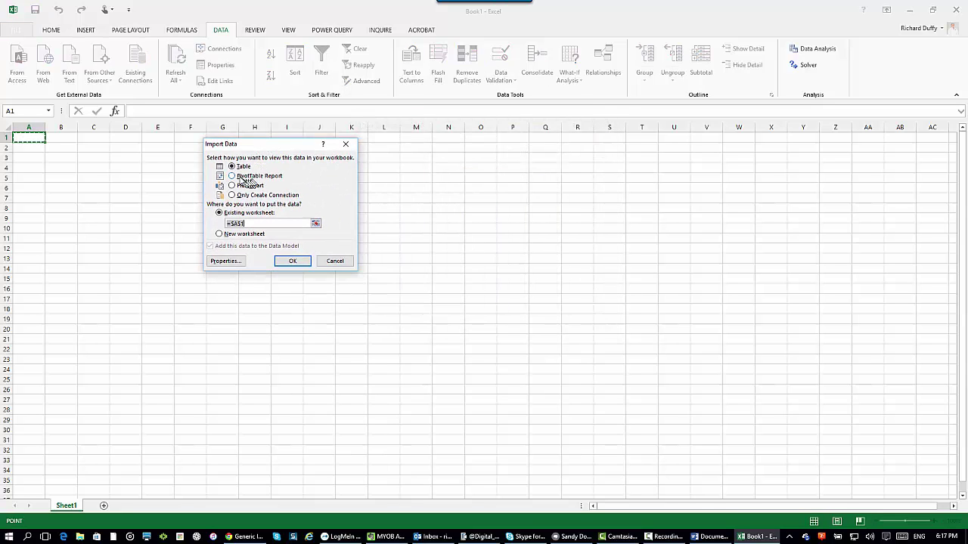
pyautogui.click(295, 261)
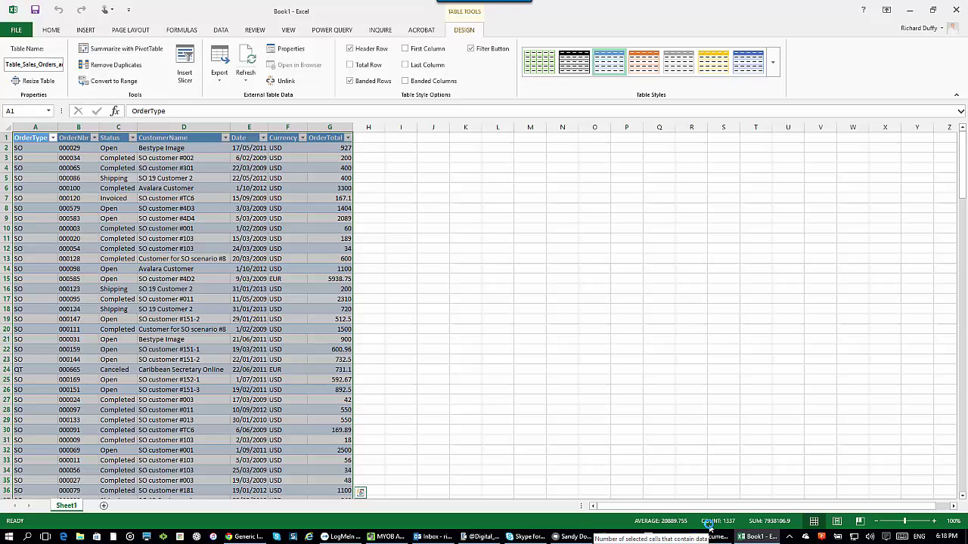
# Step: Reopen the Sales Orders and Quotes connection from DATA > Existing Connections
pyautogui.click(437, 348)
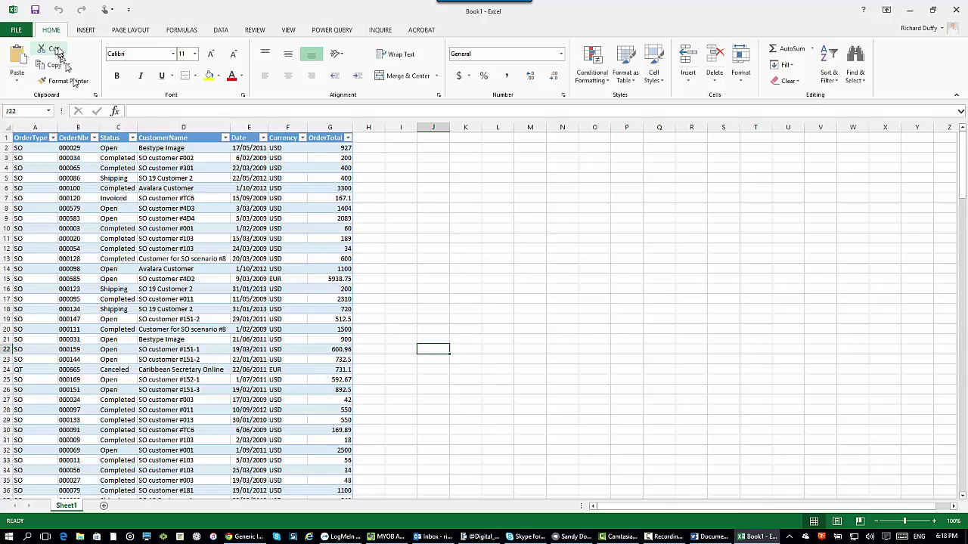
pyautogui.click(222, 32)
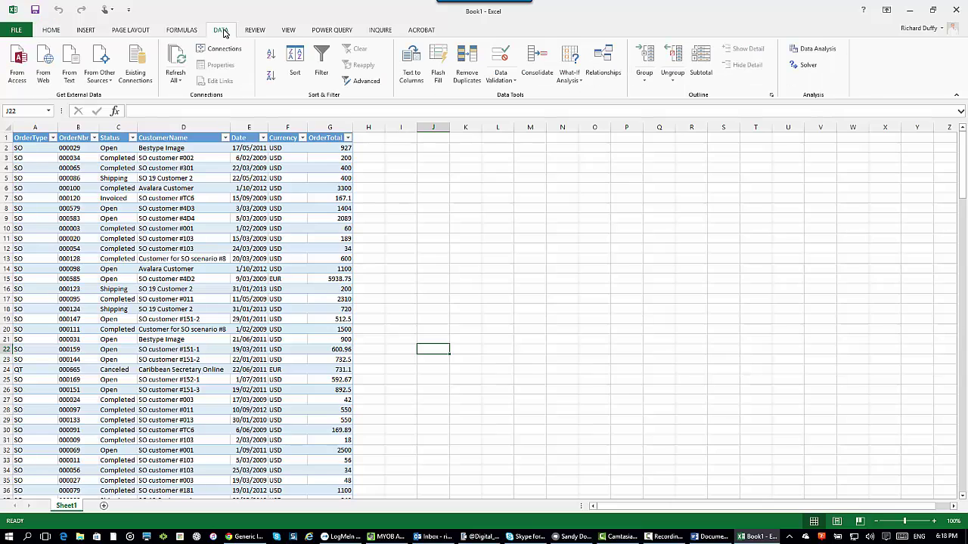
pyautogui.click(138, 78)
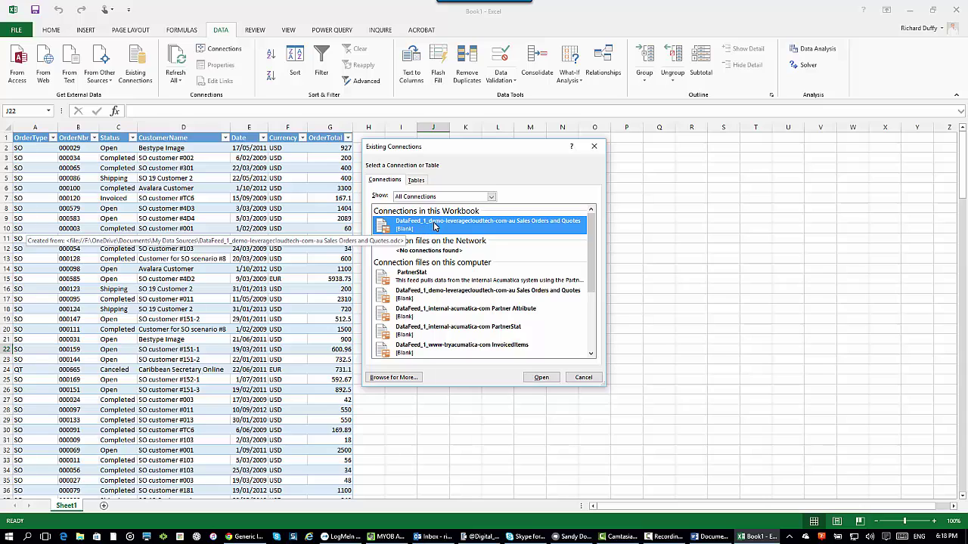
pyautogui.click(537, 378)
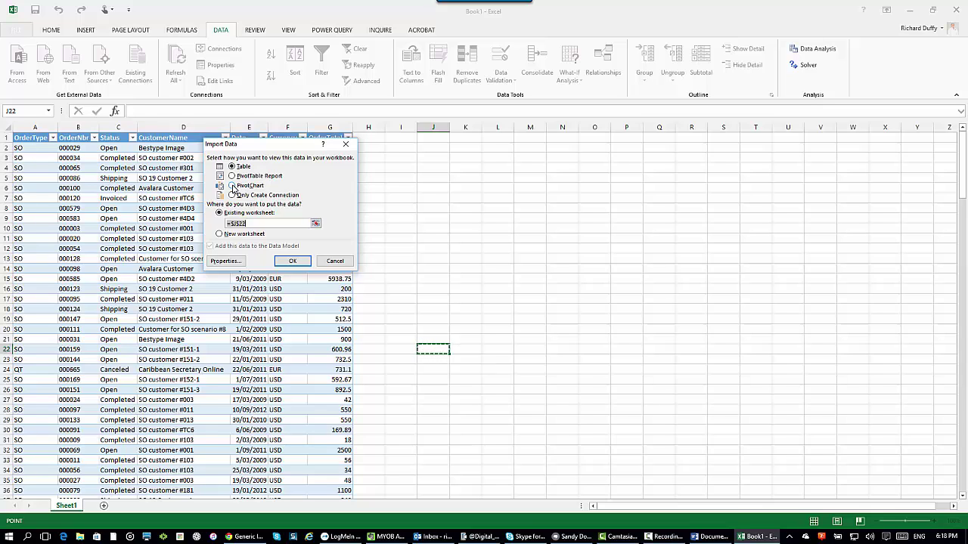
# Step: Create a PivotChart on a new worksheet, then move it top-left and enlarge it to row 29
pyautogui.click(233, 186)
pyautogui.click(231, 236)
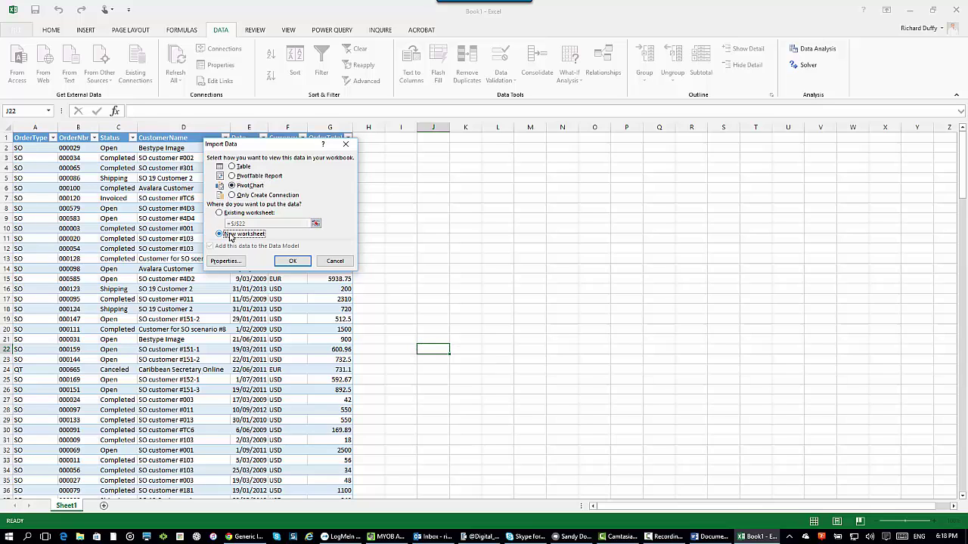
pyautogui.click(293, 260)
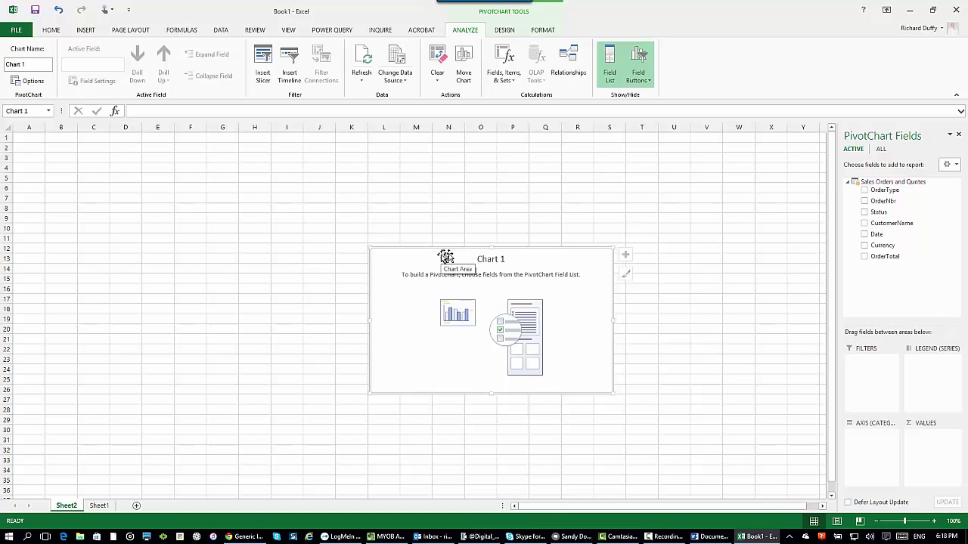
pyautogui.moveTo(443, 255); pyautogui.dragTo(120, 147)
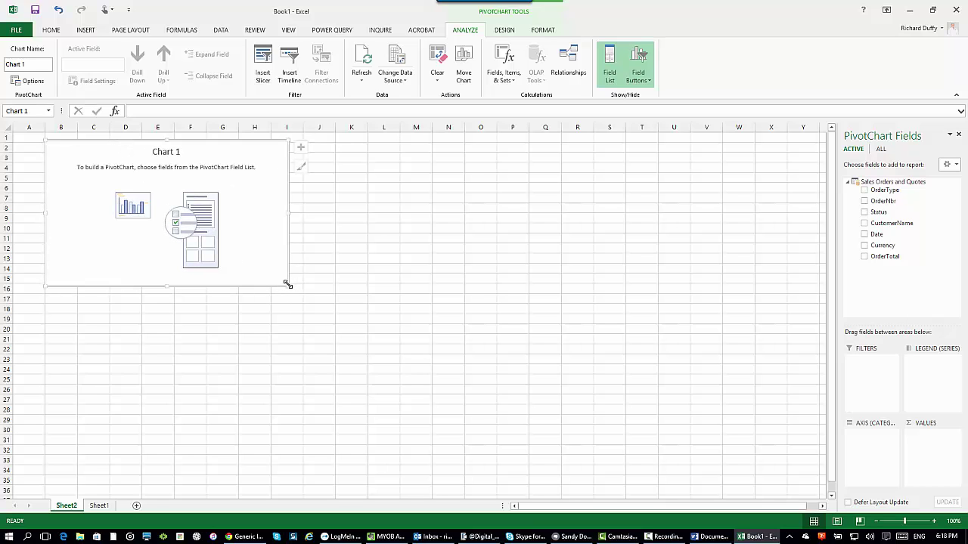
pyautogui.moveTo(288, 284); pyautogui.dragTo(398, 425)
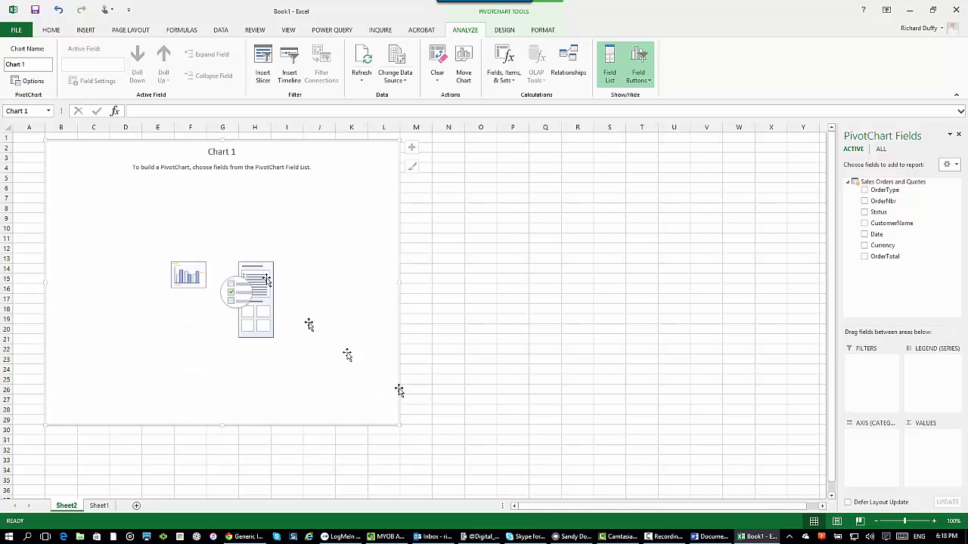
# Step: Add OrderTotal as values and CustomerName as the chart's categories
pyautogui.moveTo(903, 223)
pyautogui.mouseDown()
pyautogui.moveTo(915, 238)
pyautogui.moveTo(888, 254)
pyautogui.mouseUp()
pyautogui.click(866, 258)
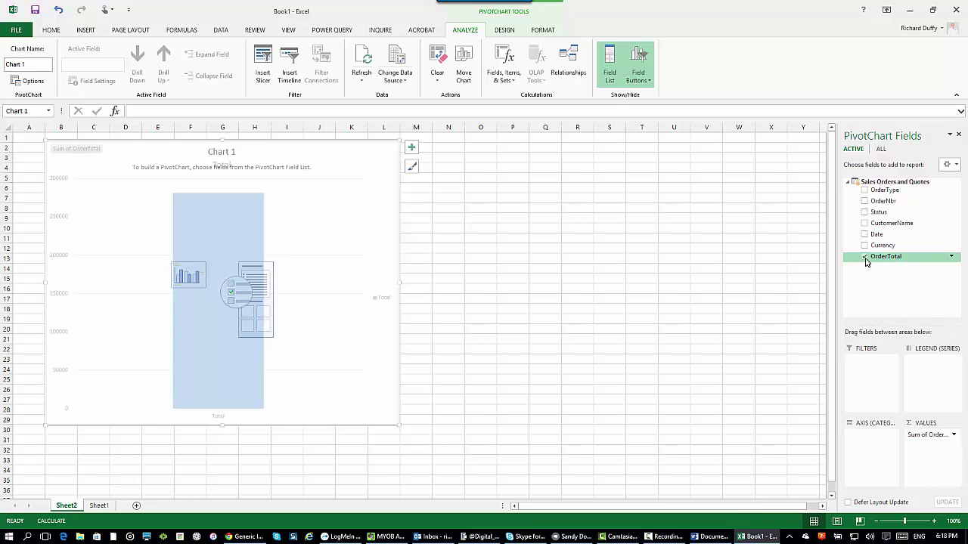
pyautogui.moveTo(223, 199)
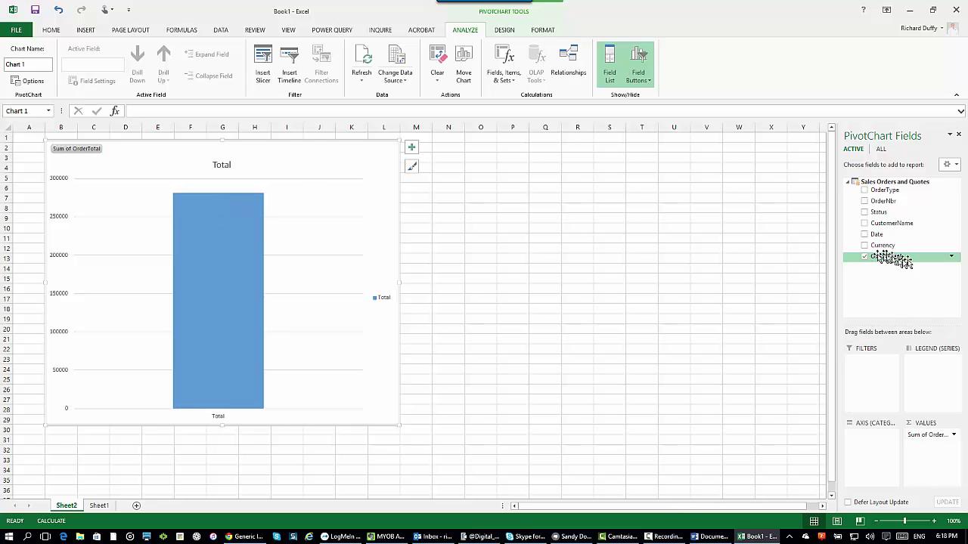
pyautogui.moveTo(887, 224); pyautogui.dragTo(869, 230)
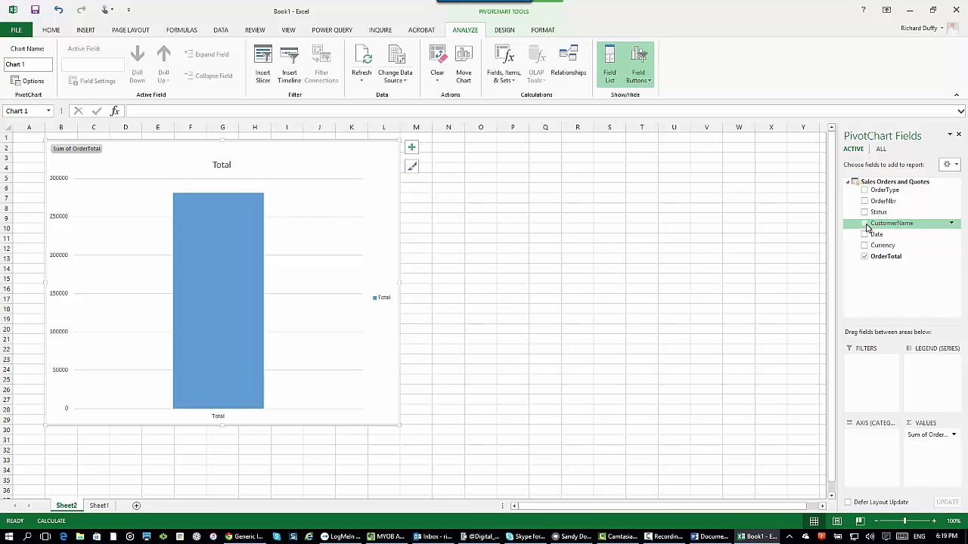
pyautogui.click(865, 225)
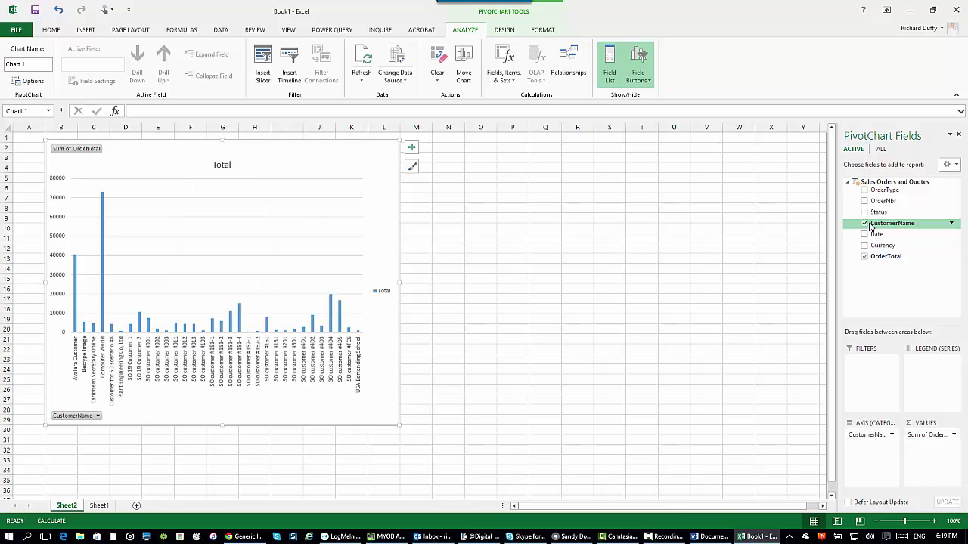
pyautogui.click(953, 223)
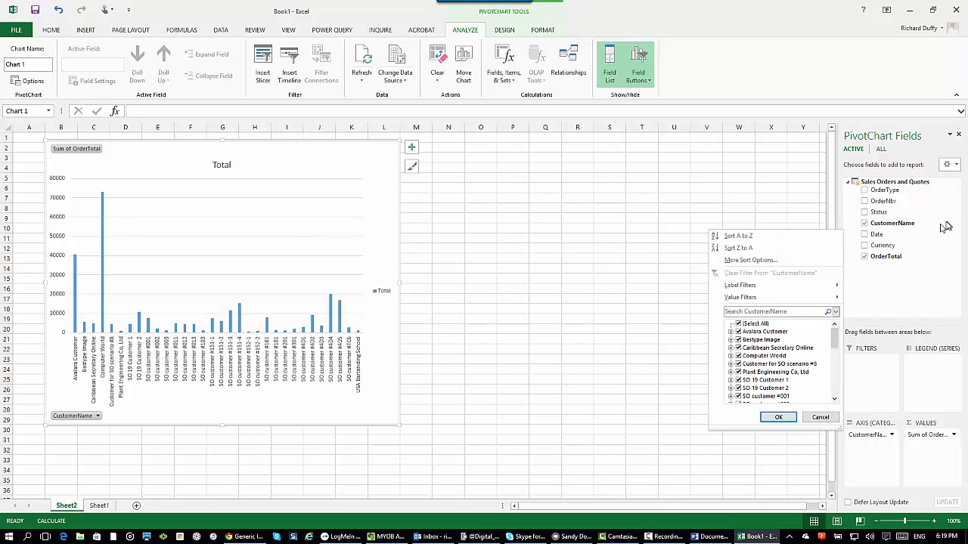
# Step: Sort the customer names A to Z
pyautogui.click(748, 235)
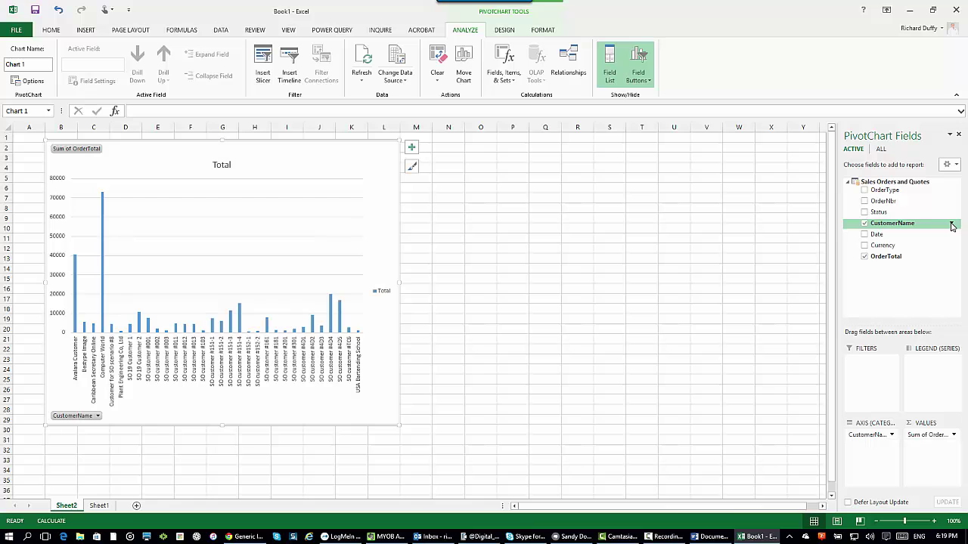
pyautogui.click(952, 225)
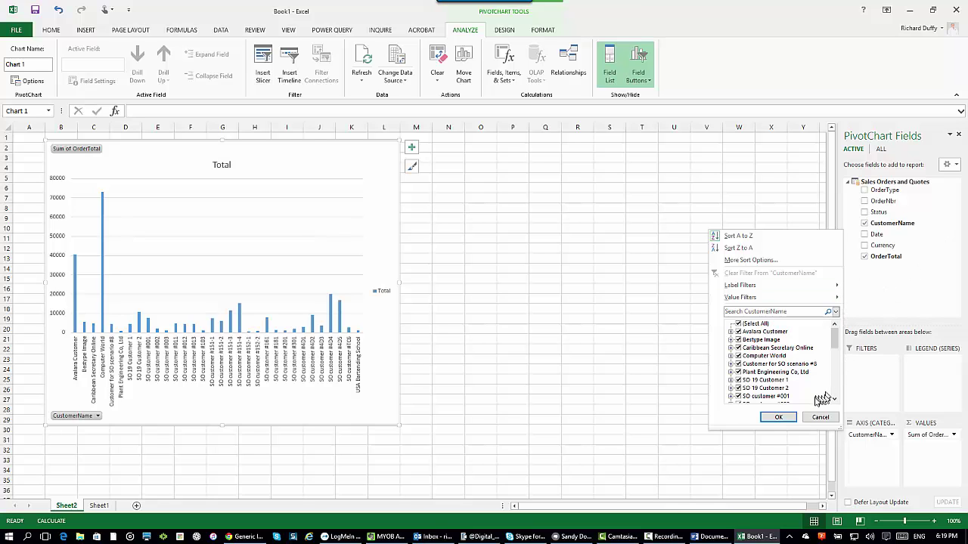
pyautogui.click(820, 418)
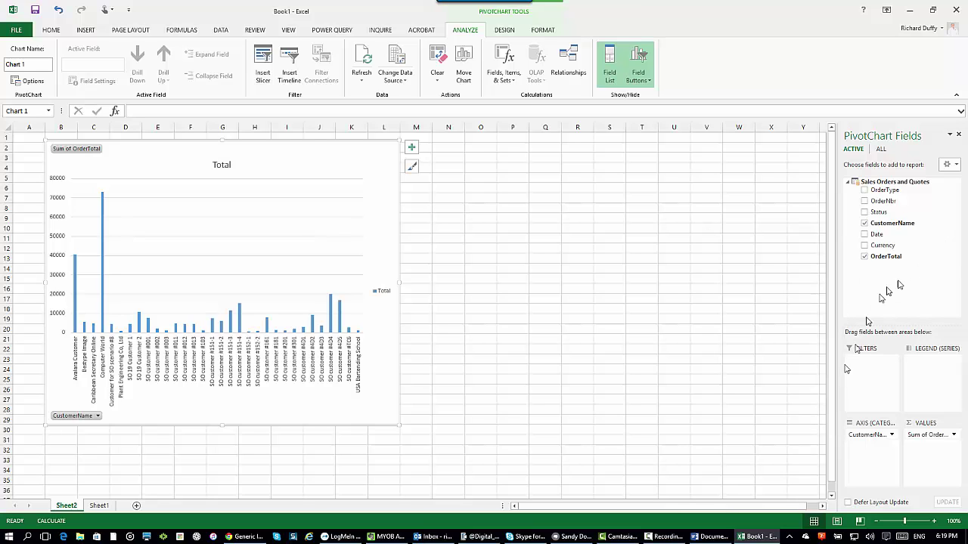
# Step: Apply a Top 10 Items value filter by Sum of OrderTotal
pyautogui.click(949, 257)
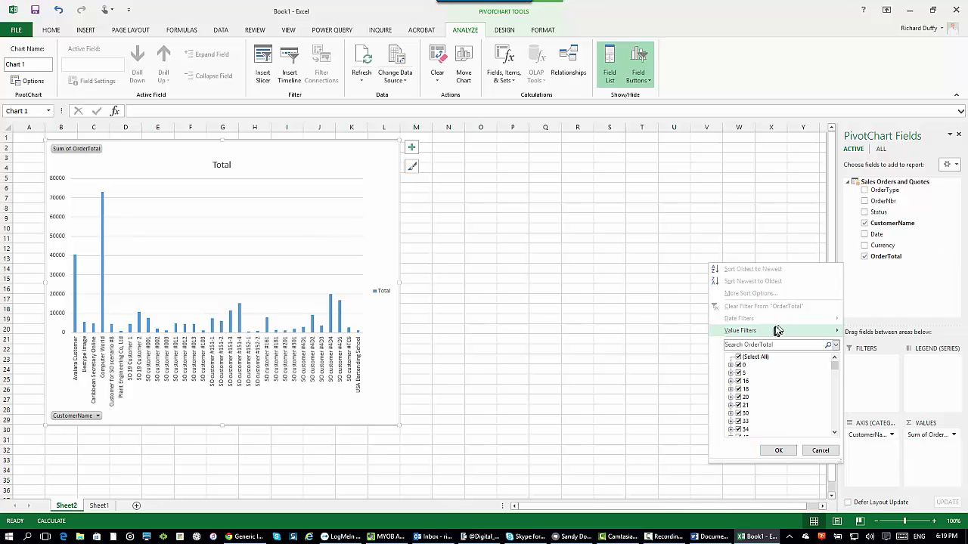
pyautogui.moveTo(765, 331)
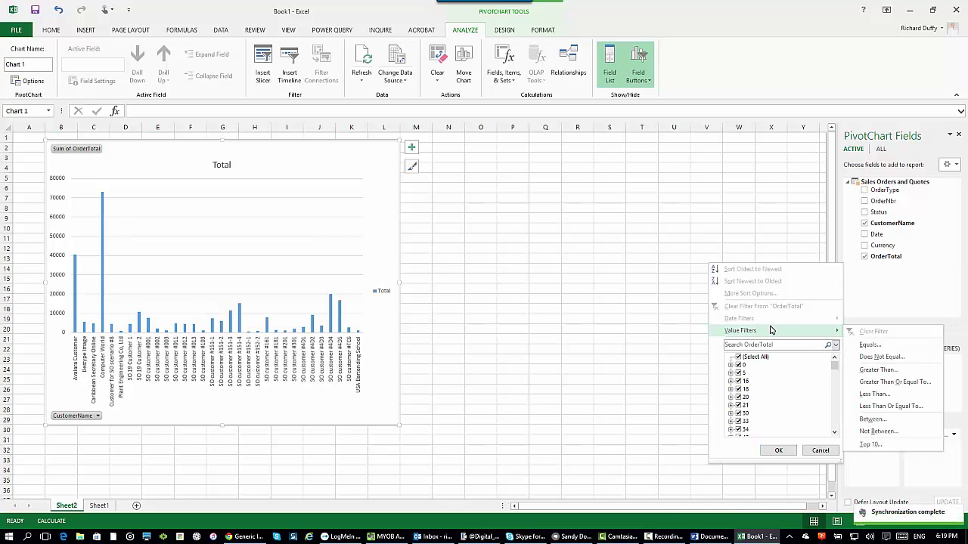
pyautogui.click(873, 444)
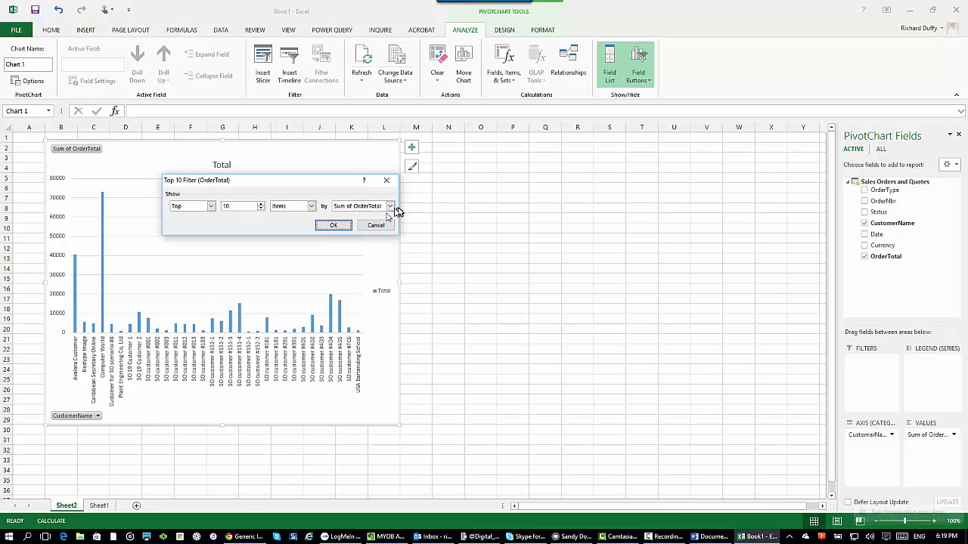
pyautogui.click(344, 229)
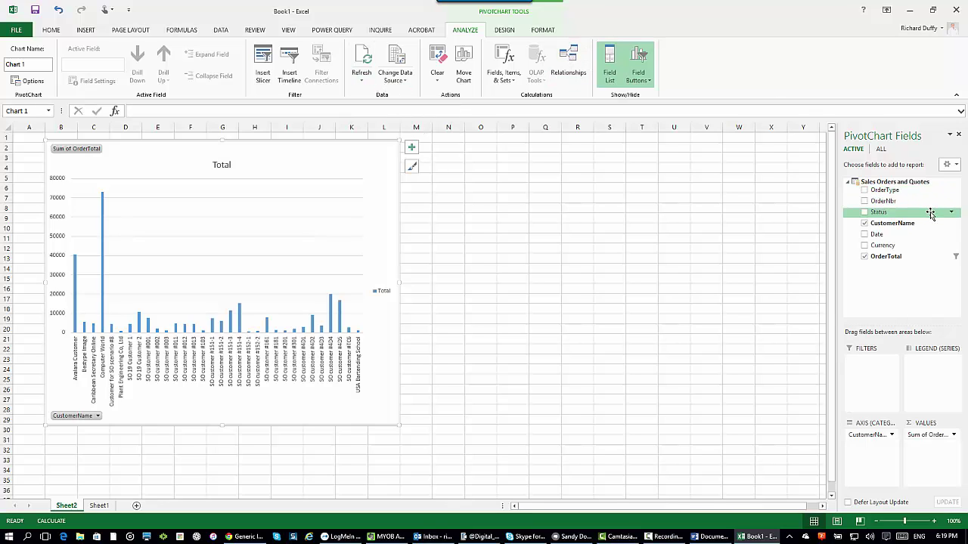
# Step: Add Status as a report filter and filter the chart to On Hold
pyautogui.moveTo(929, 214); pyautogui.dragTo(871, 365)
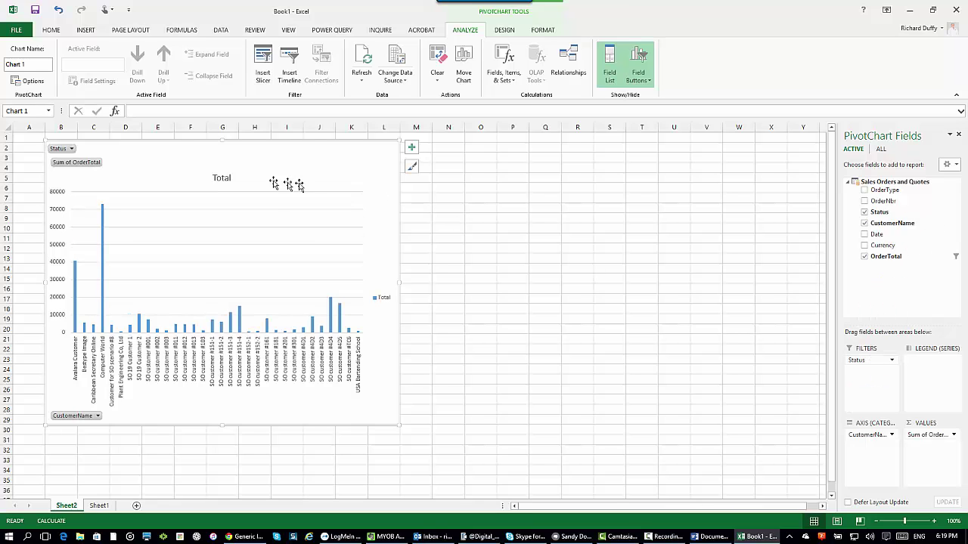
pyautogui.click(72, 150)
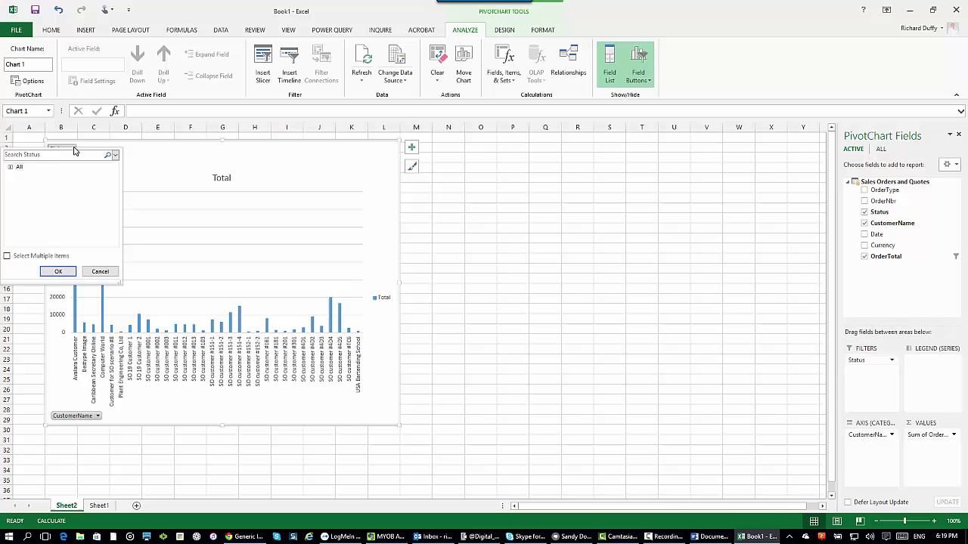
pyautogui.click(9, 168)
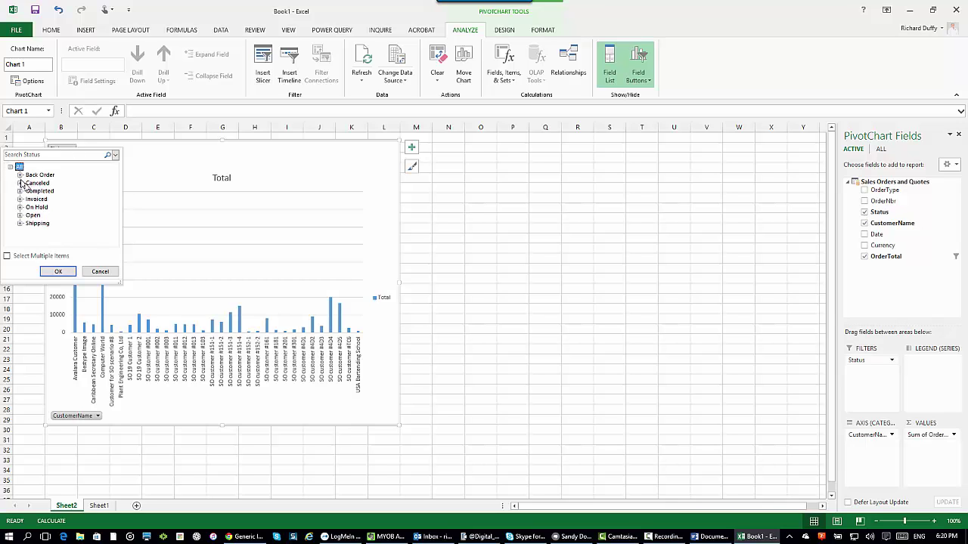
pyautogui.click(38, 208)
pyautogui.click(61, 271)
# Step: Change the Status filter to multiple items showing only Open and Back Order
pyautogui.click(58, 274)
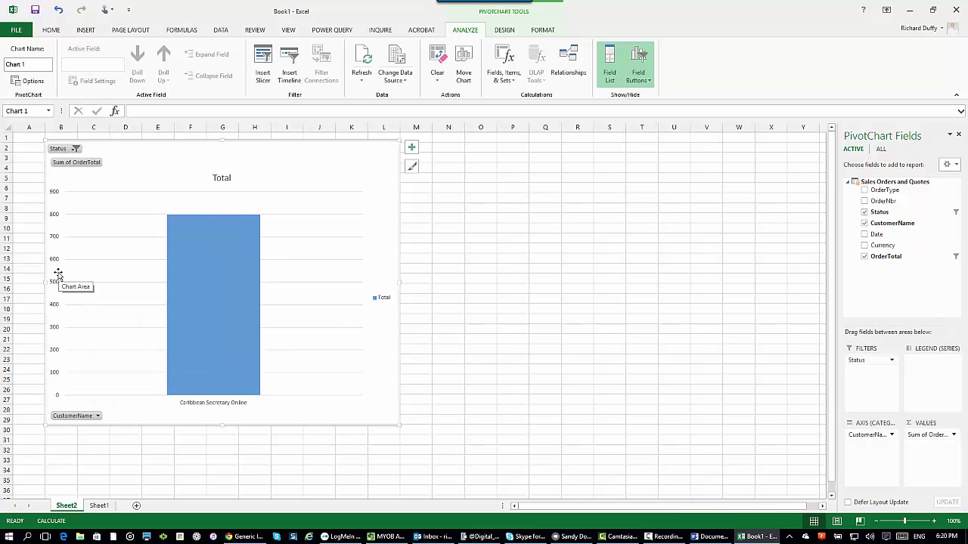
pyautogui.click(76, 148)
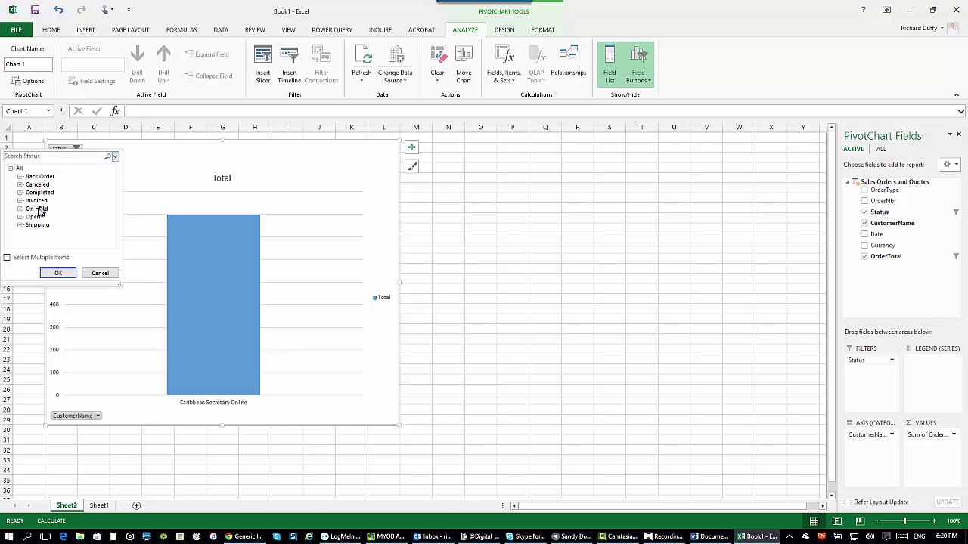
pyautogui.click(12, 259)
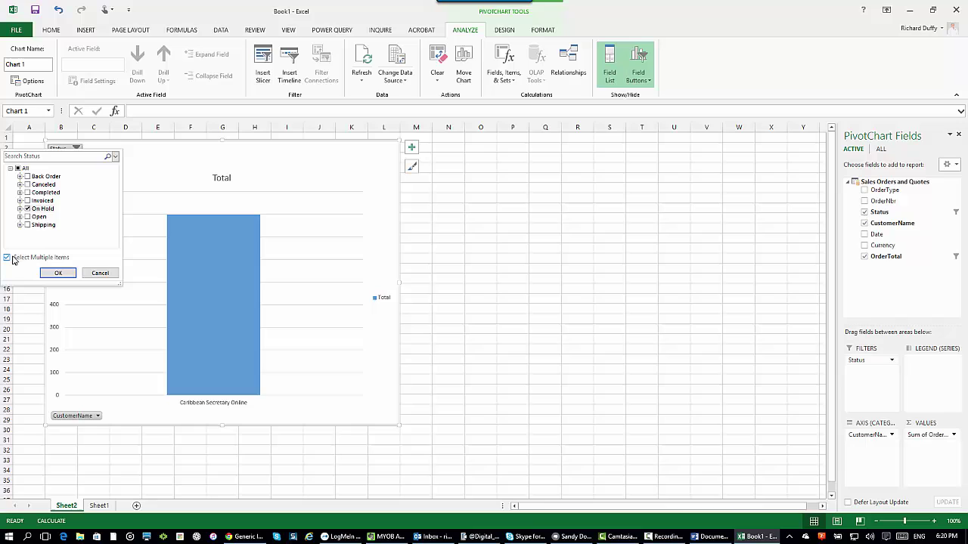
pyautogui.click(28, 209)
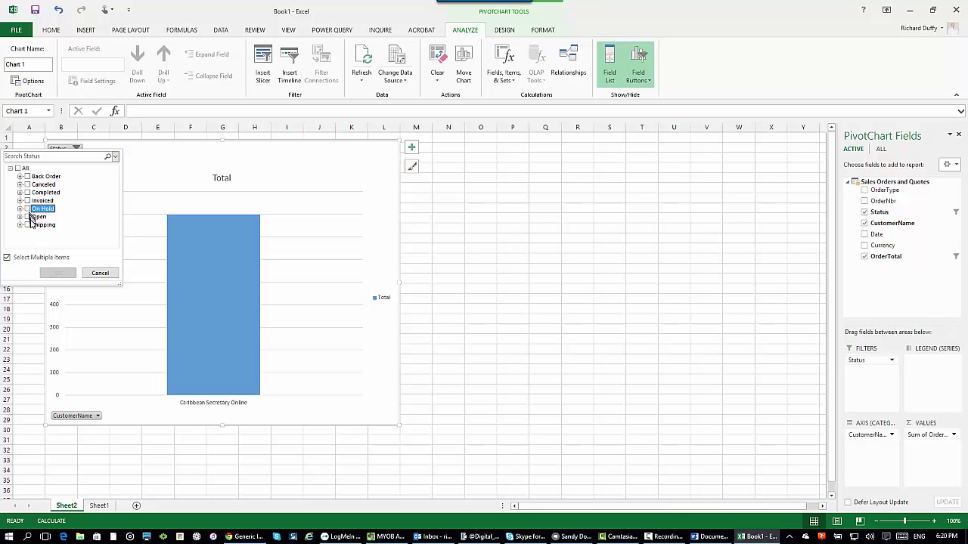
pyautogui.click(28, 217)
pyautogui.click(28, 176)
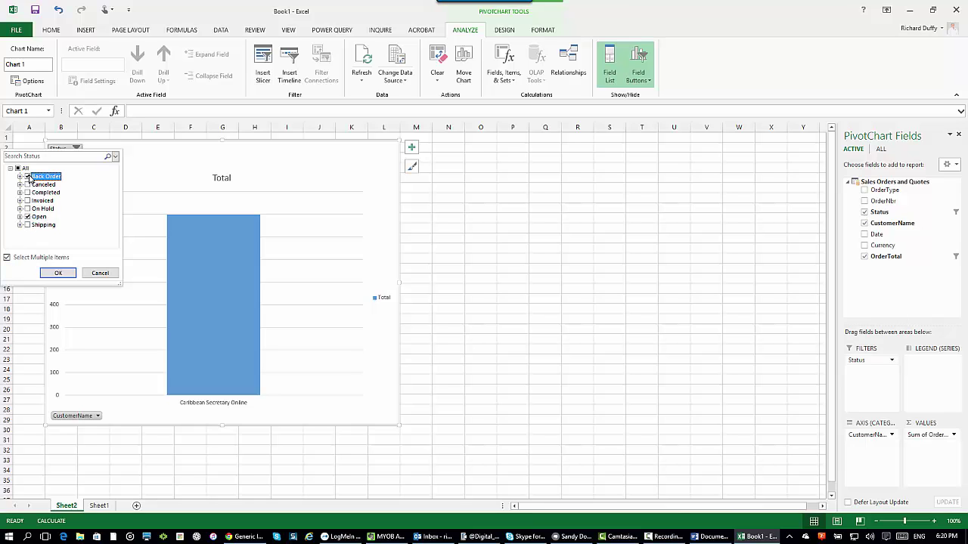
pyautogui.click(61, 273)
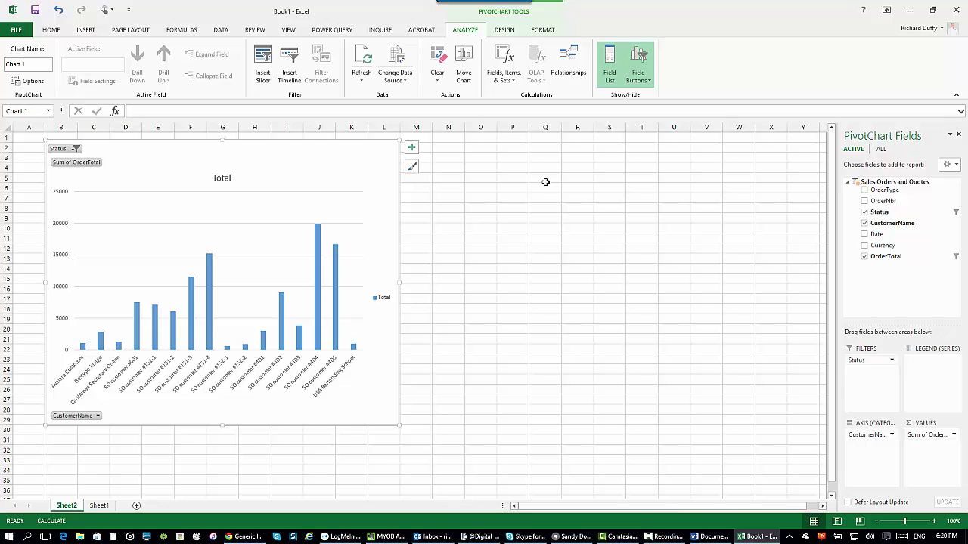
# Step: Save the workbook as MYOB Advanced.xlsx in OneDrive - Personal > Power BI Work
pyautogui.click(18, 30)
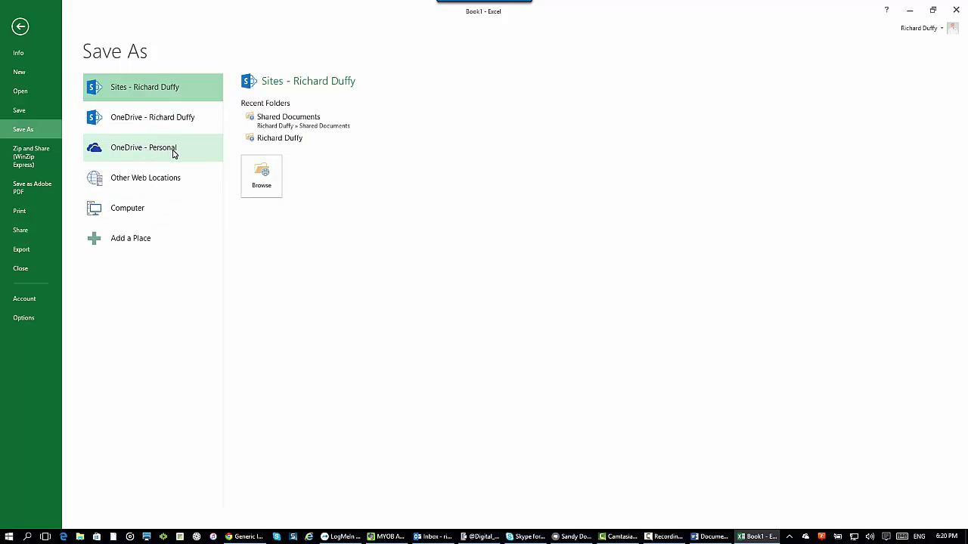
pyautogui.click(173, 154)
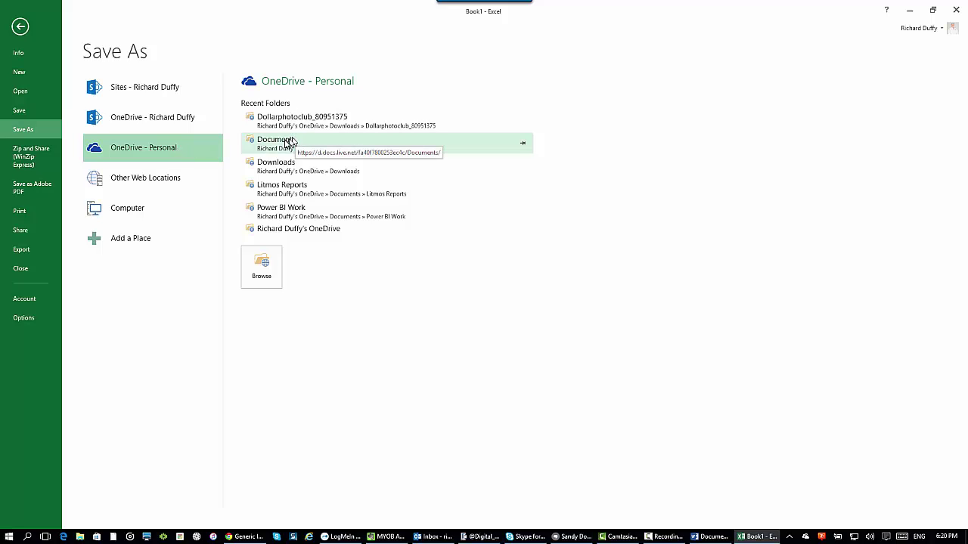
pyautogui.click(283, 217)
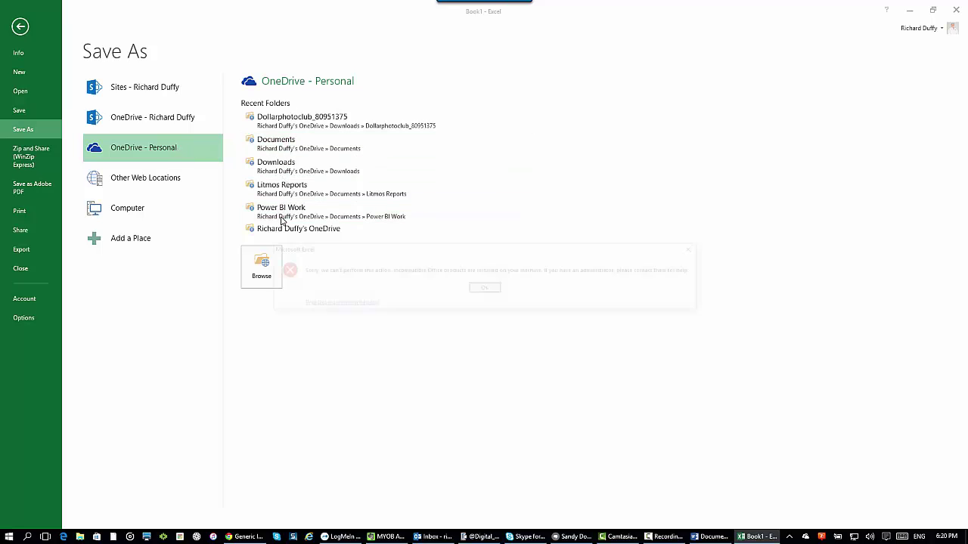
pyautogui.click(484, 289)
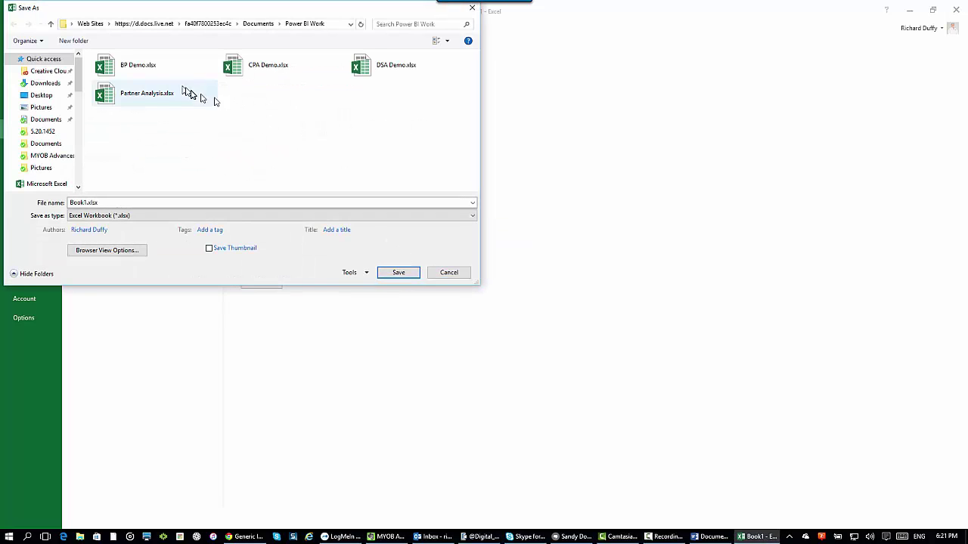
pyautogui.click(91, 202)
pyautogui.doubleClick(87, 203)
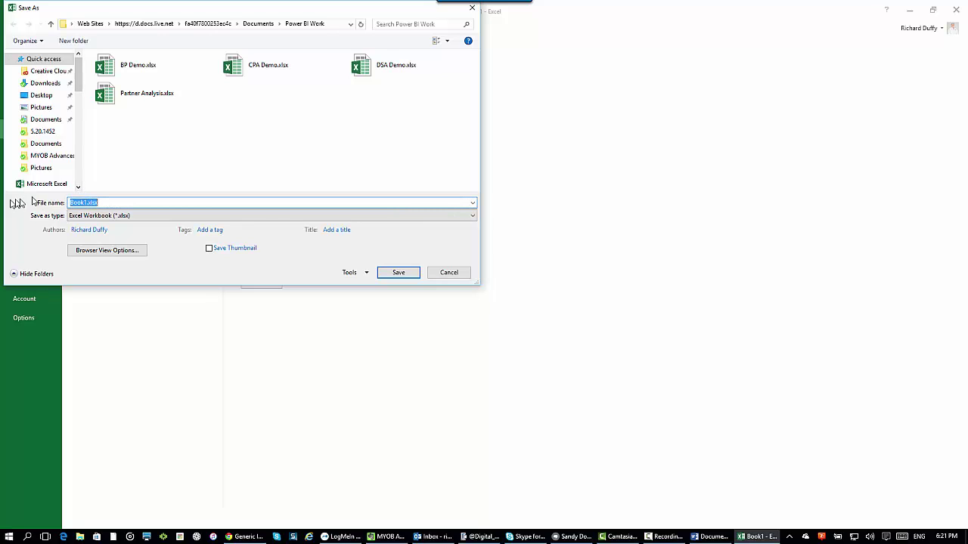
pyautogui.click(83, 202)
pyautogui.press('Delete')
pyautogui.write('MYOB Advanced')
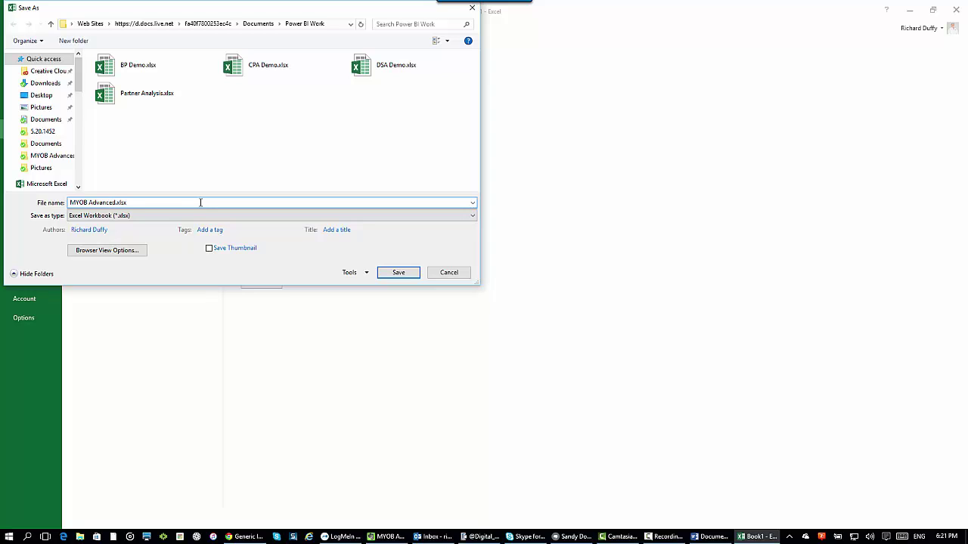
pyautogui.click(399, 272)
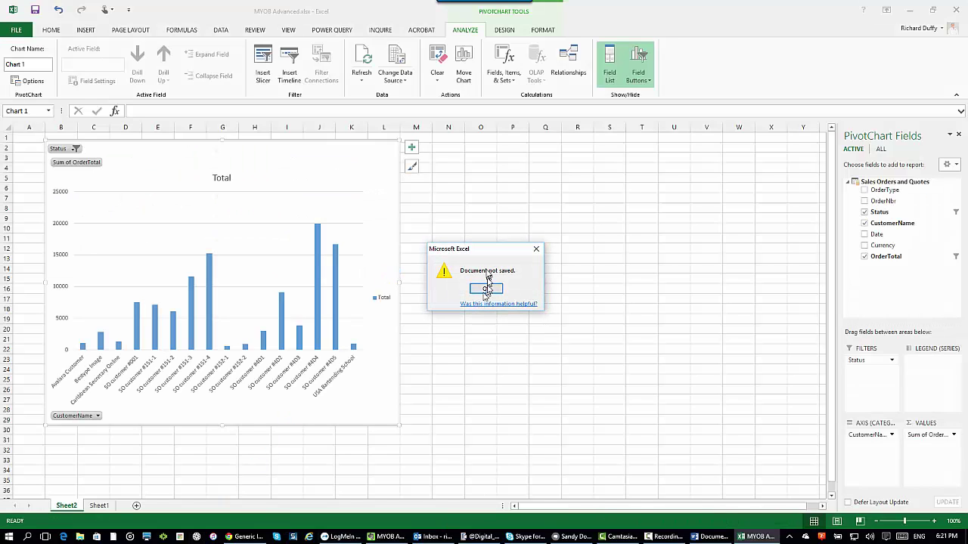
pyautogui.click(487, 291)
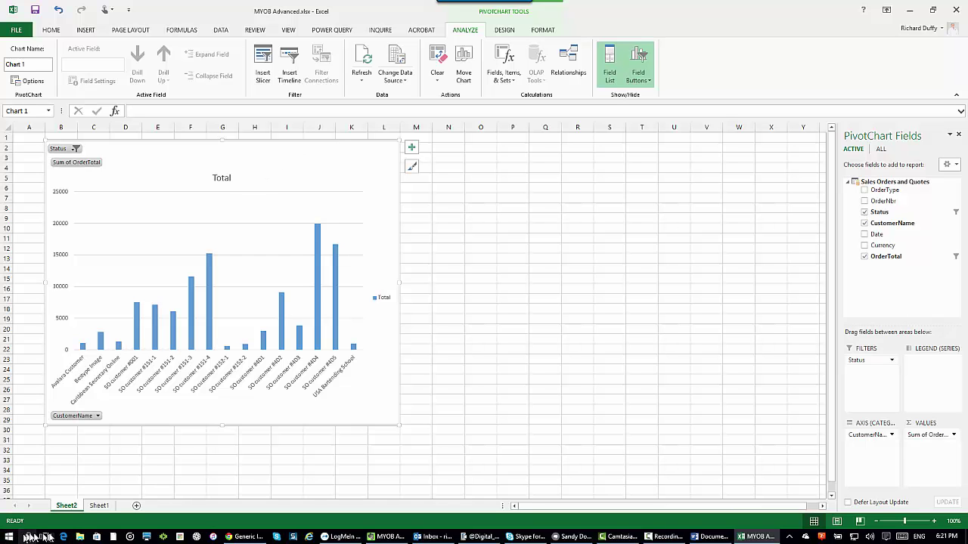
# Step: Launch Microsoft Edge and browse to the Power BI home page
pyautogui.click(63, 537)
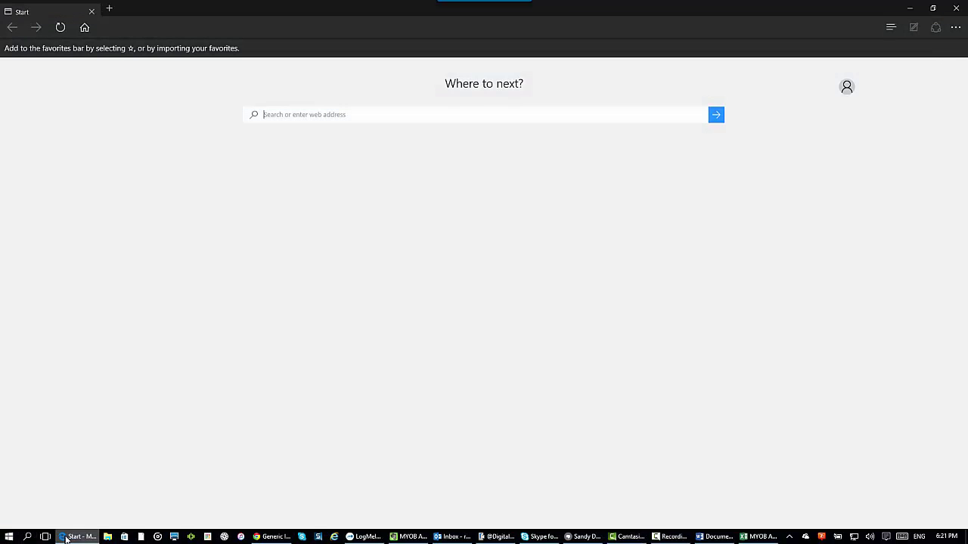
pyautogui.click(335, 117)
pyautogui.write('www')
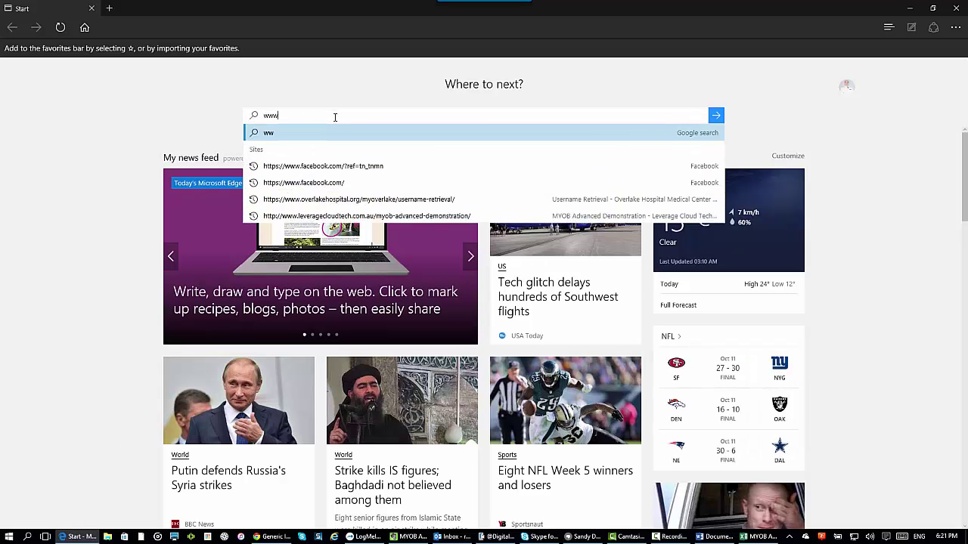
pyautogui.write('.powerdiary.com')
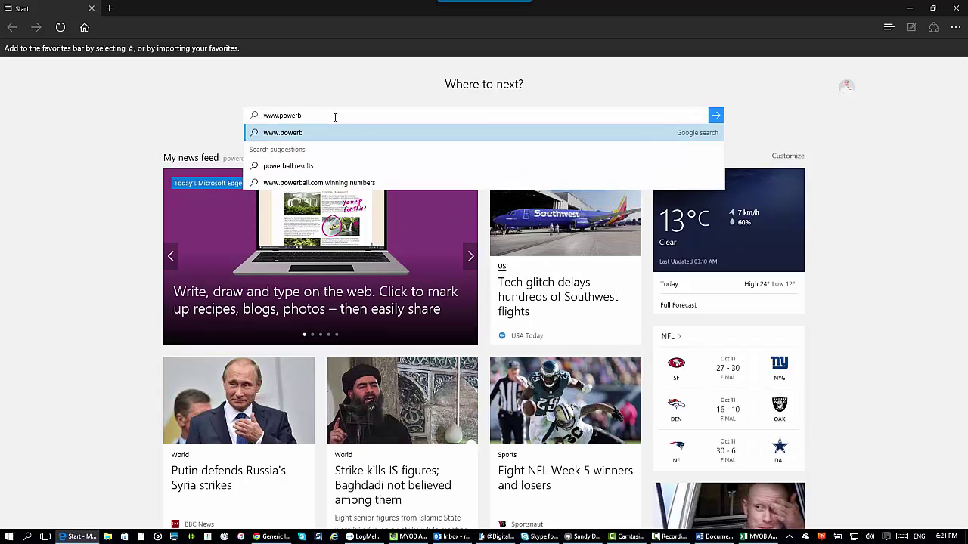
pyautogui.press('Return')
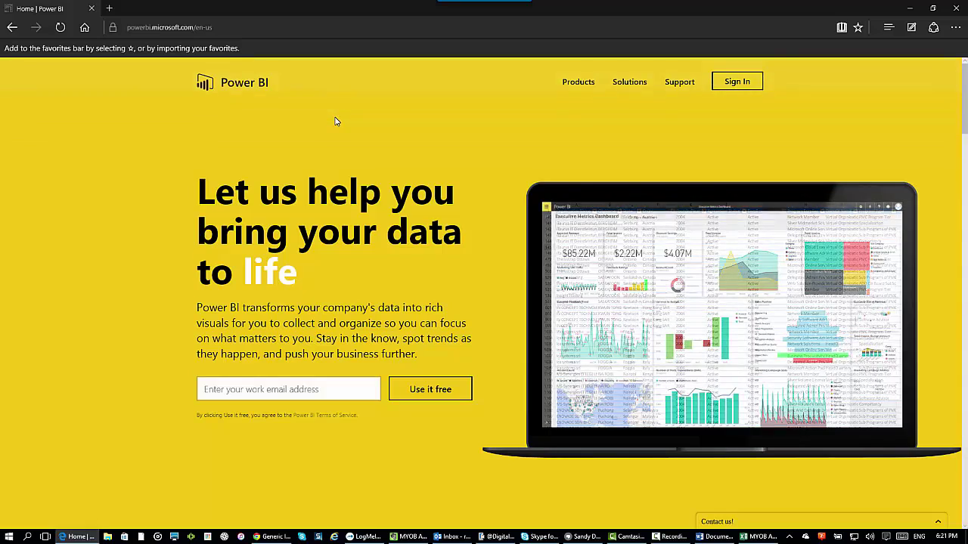
# Step: Sign in to Power BI with the work account e-mail and password
pyautogui.click(748, 83)
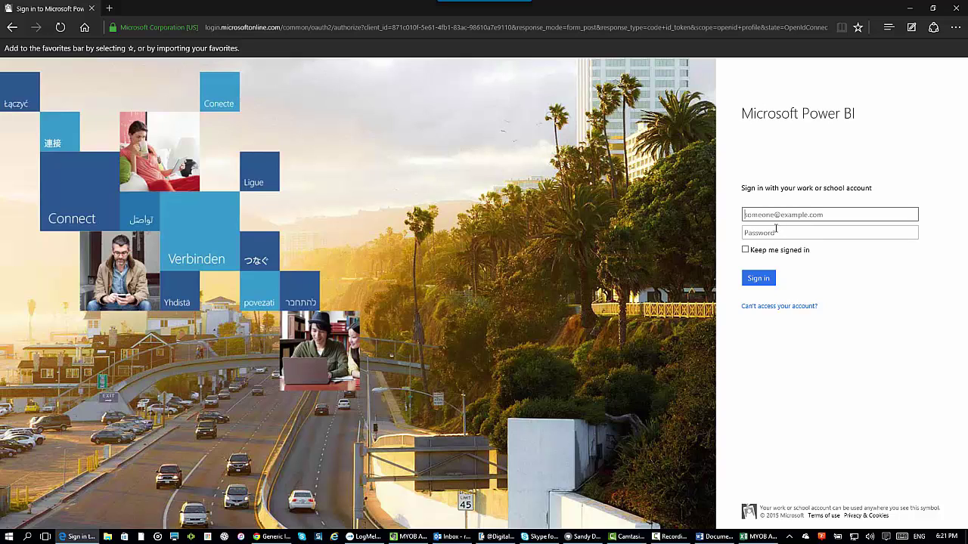
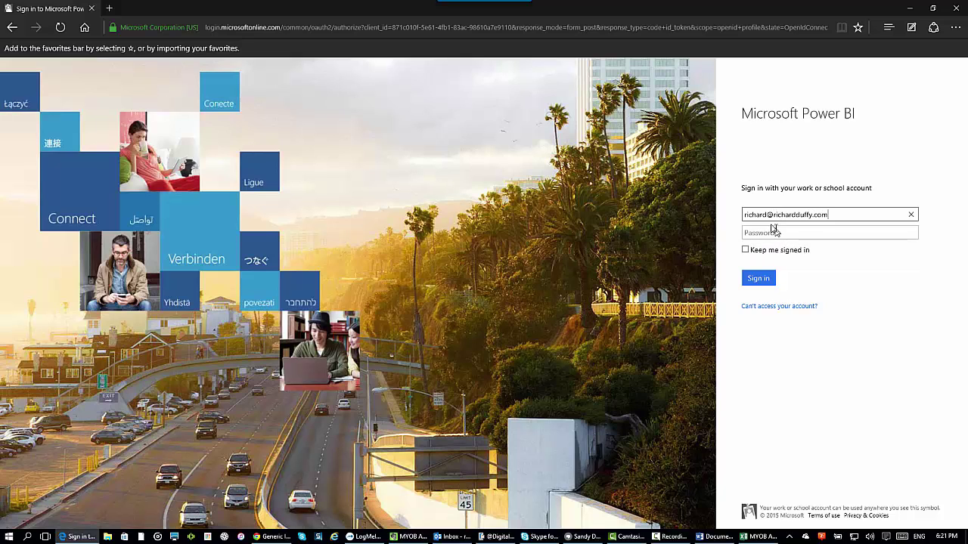
pyautogui.click(778, 232)
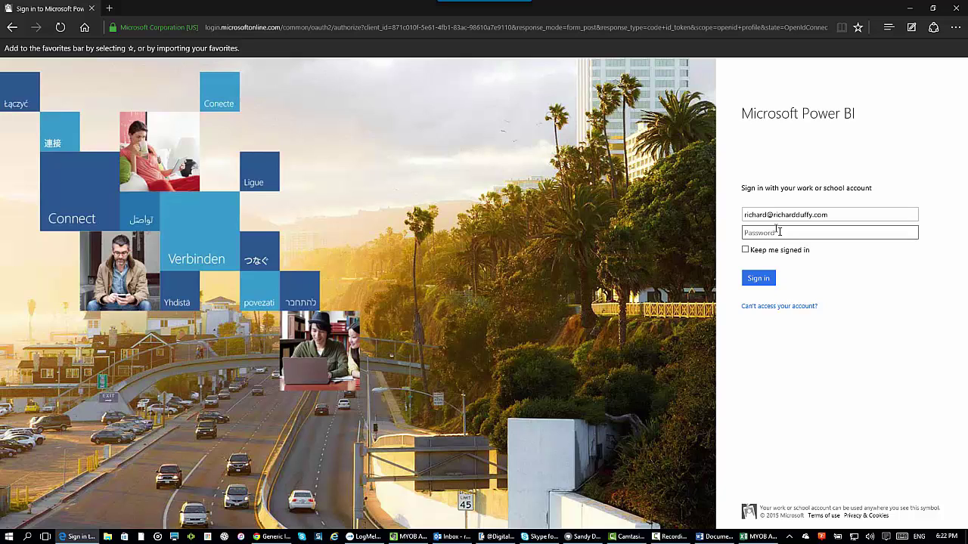
pyautogui.write('••')
pyautogui.press('Return')
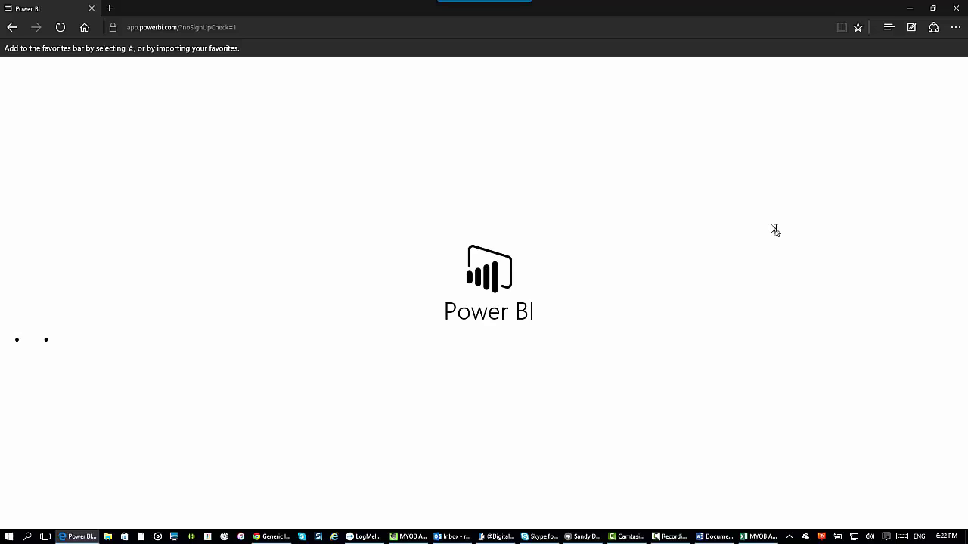
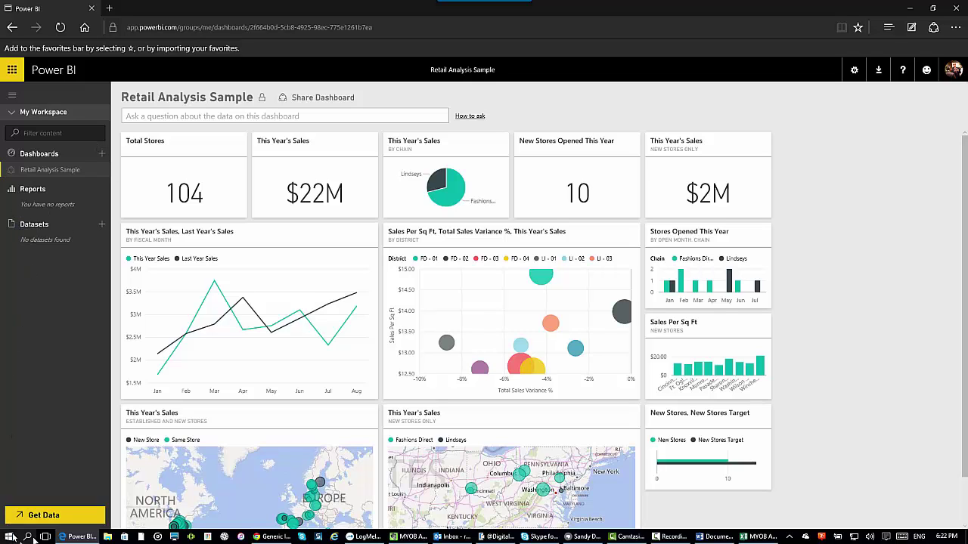
# Step: Start a file import through Get Data and connect to OneDrive – Personal
pyautogui.click(44, 518)
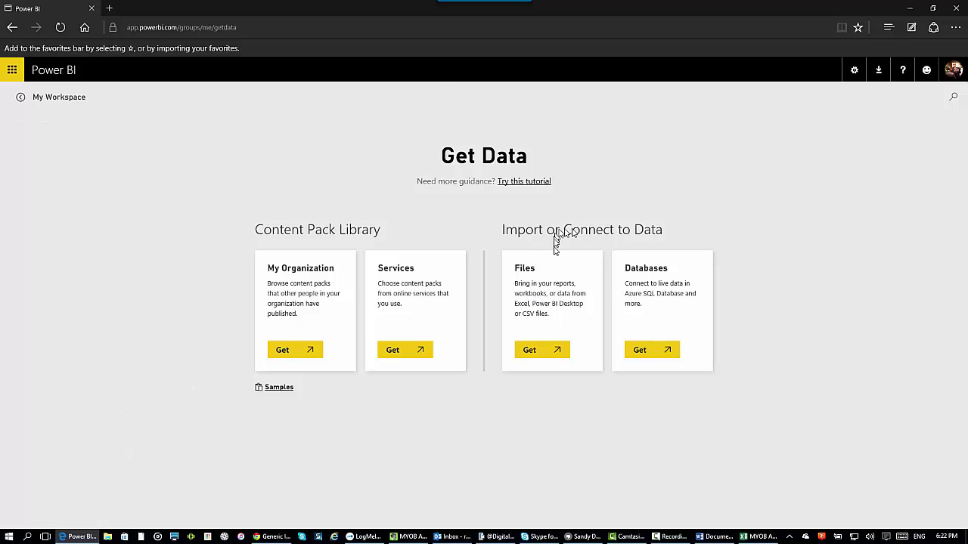
pyautogui.click(538, 349)
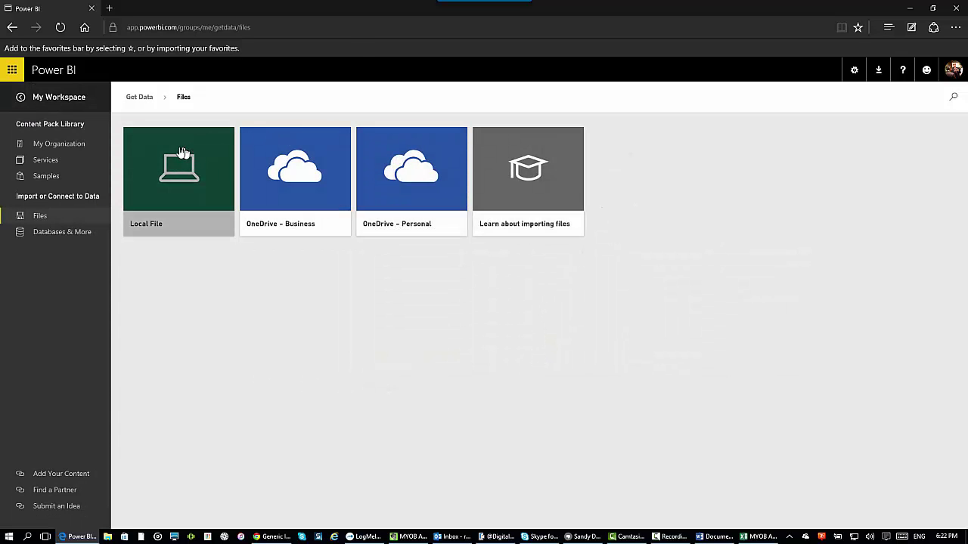
pyautogui.click(419, 168)
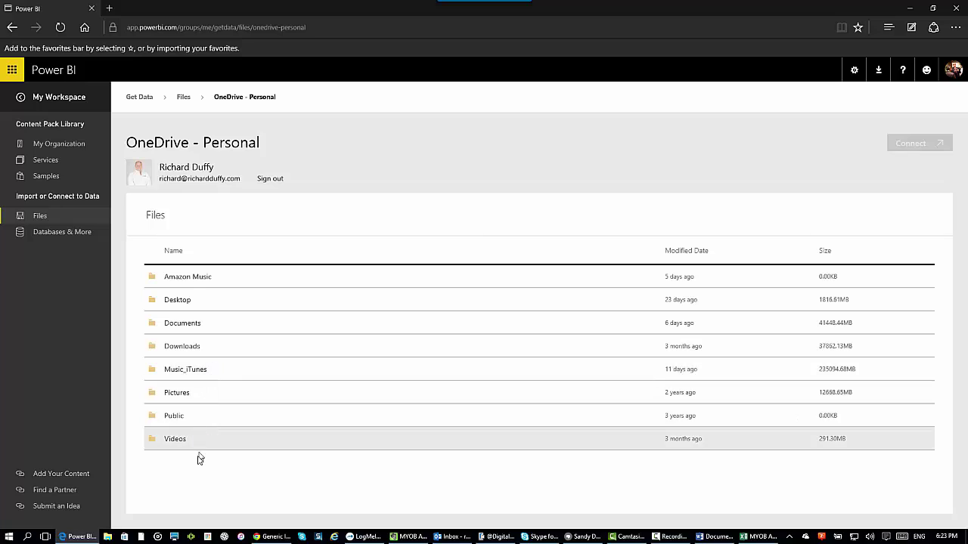
# Step: Import MYOB Demo.xlsx from the Documents > Power BI Work folder in OneDrive
pyautogui.click(185, 324)
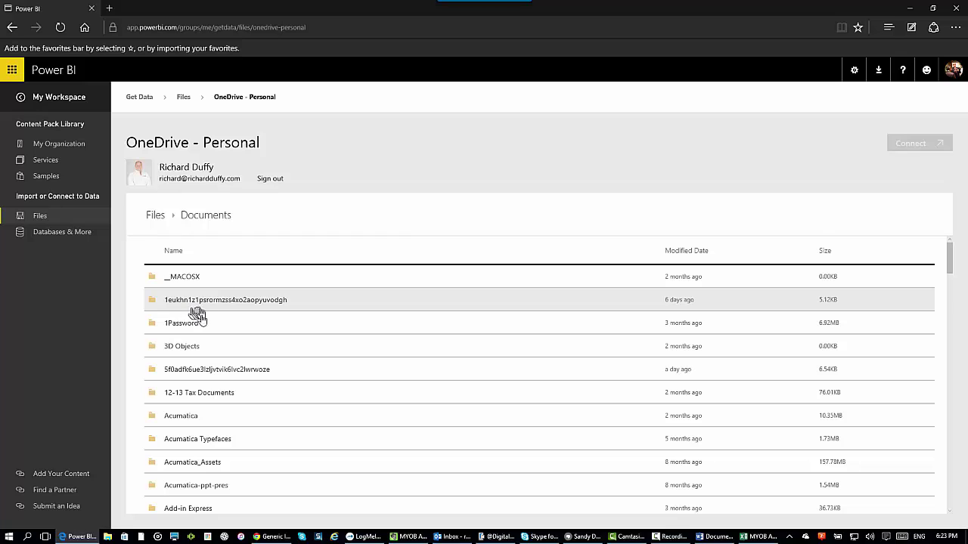
pyautogui.scroll(-6, 202, 312)
pyautogui.scroll(-11, 238, 378)
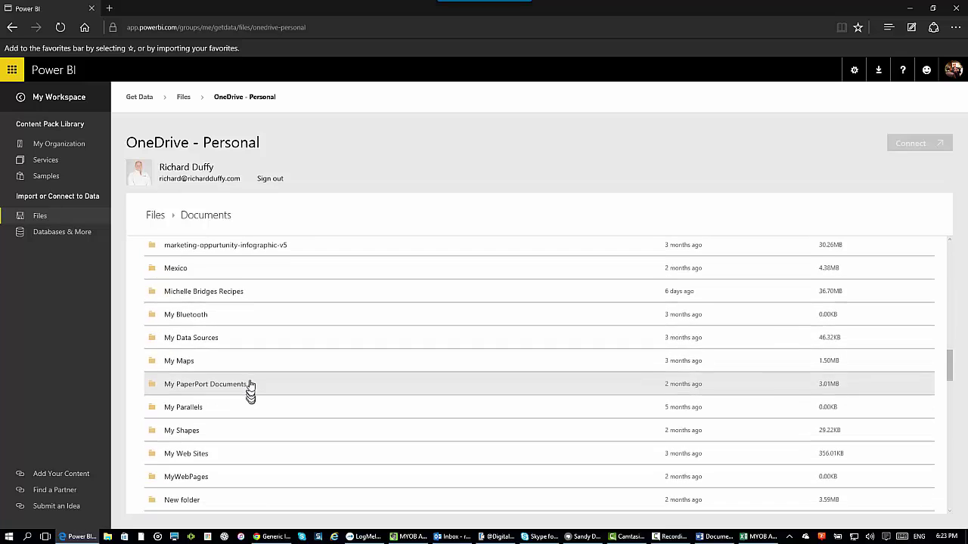
pyautogui.scroll(-2, 214, 280)
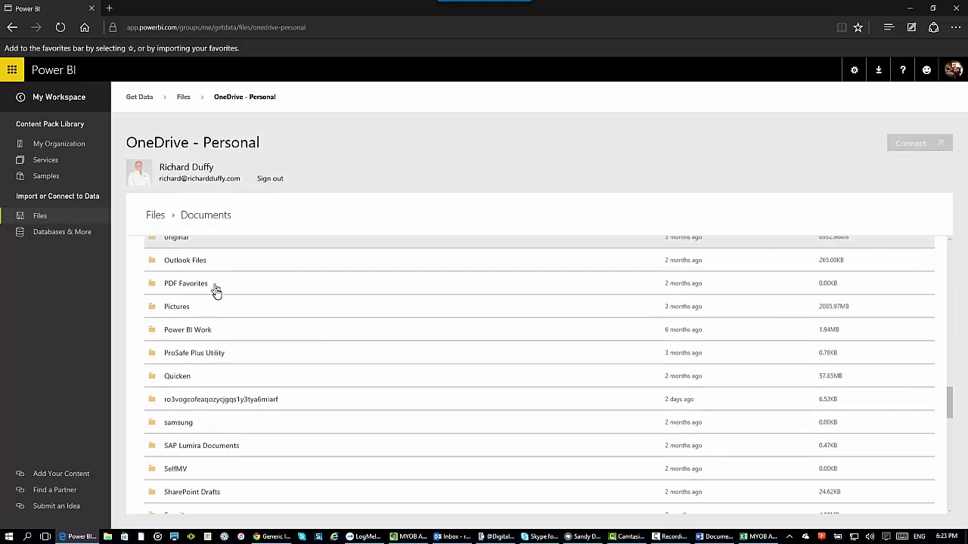
pyautogui.click(191, 325)
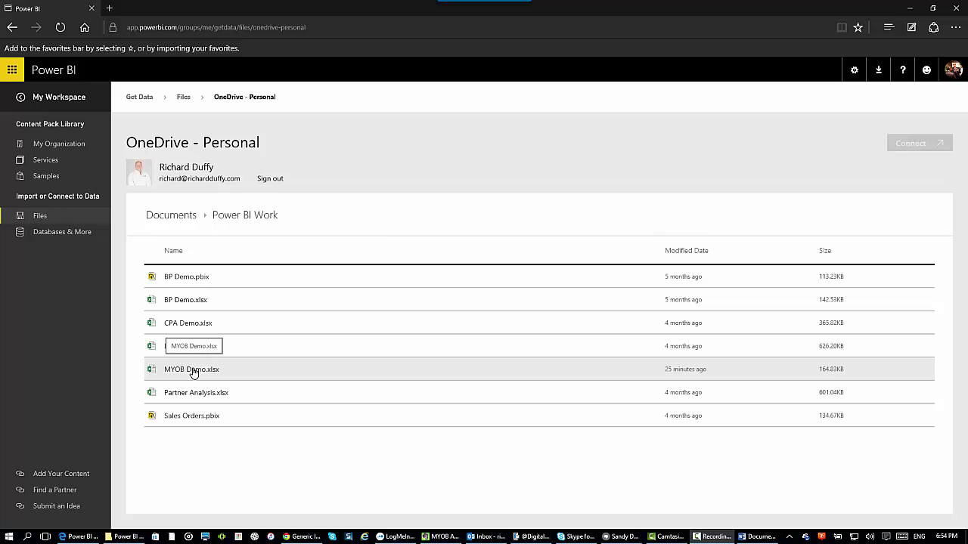
pyautogui.click(194, 371)
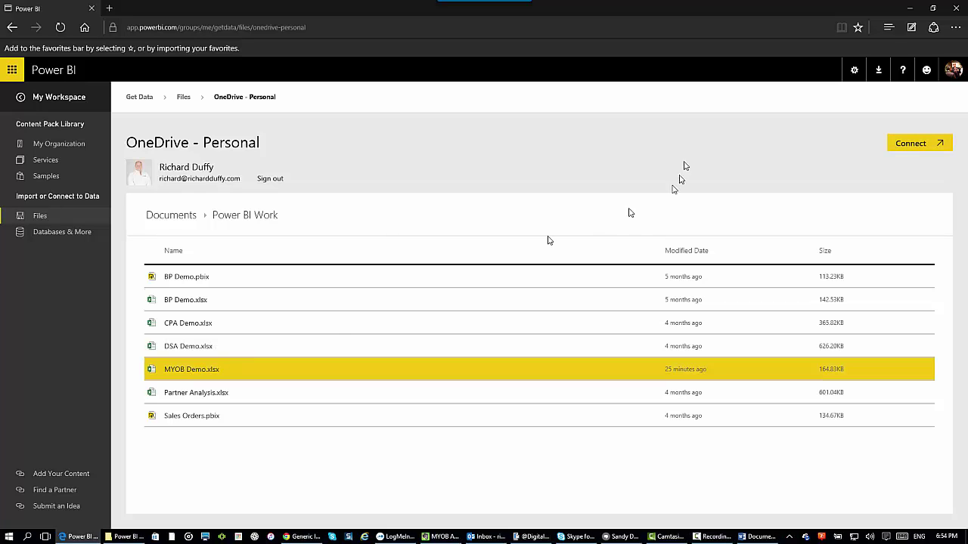
pyautogui.click(895, 143)
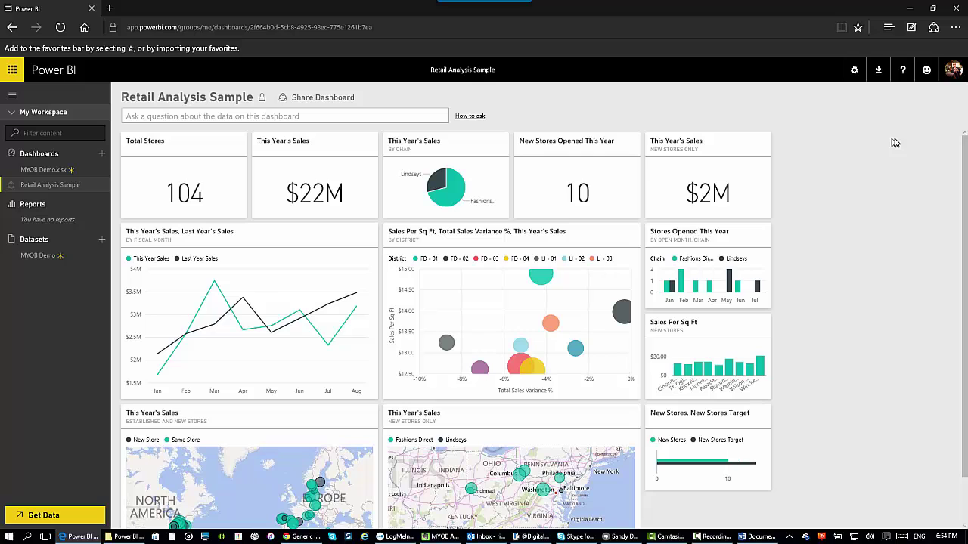
# Step: Open the MYOB Demo dataset as a blank report
pyautogui.click(37, 256)
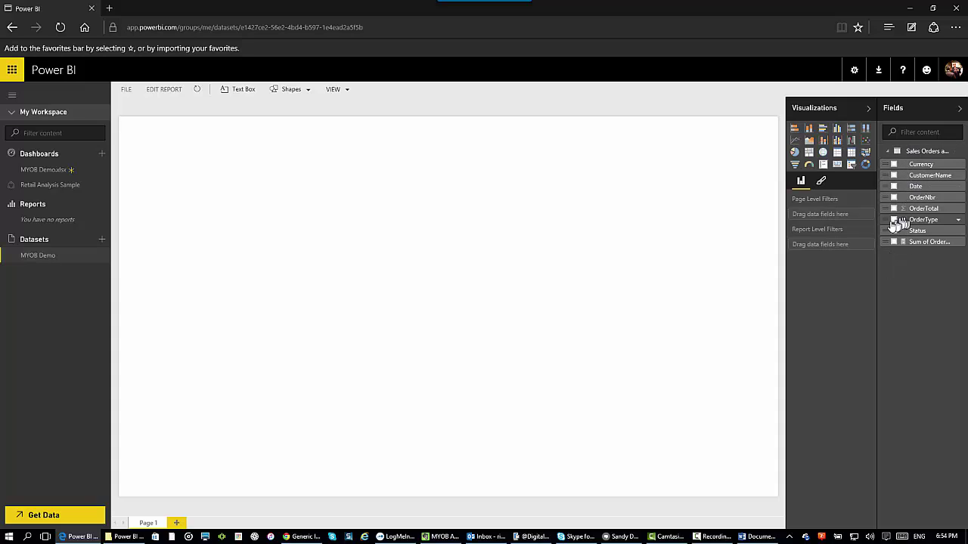
# Step: Chart OrderTotal by CustomerName and display it as a funnel chart
pyautogui.click(894, 209)
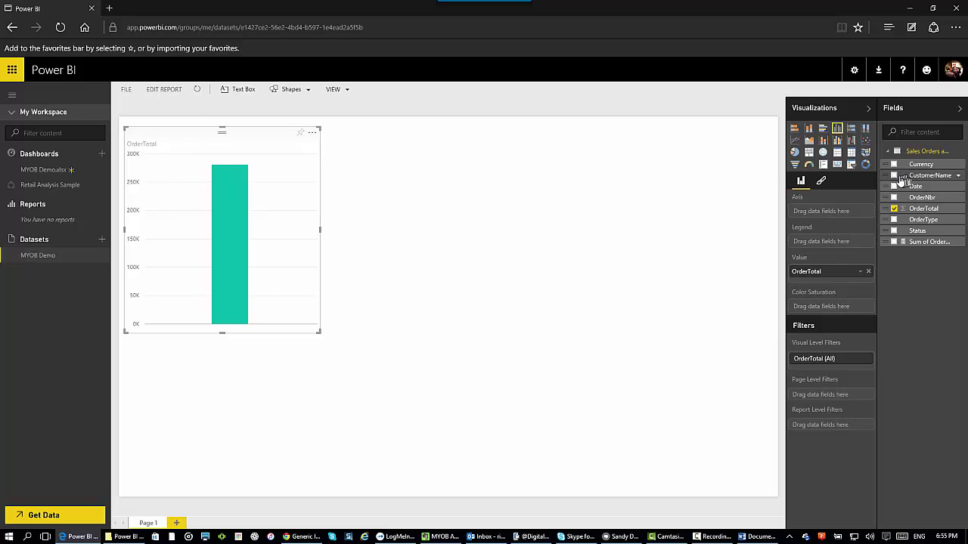
pyautogui.click(894, 176)
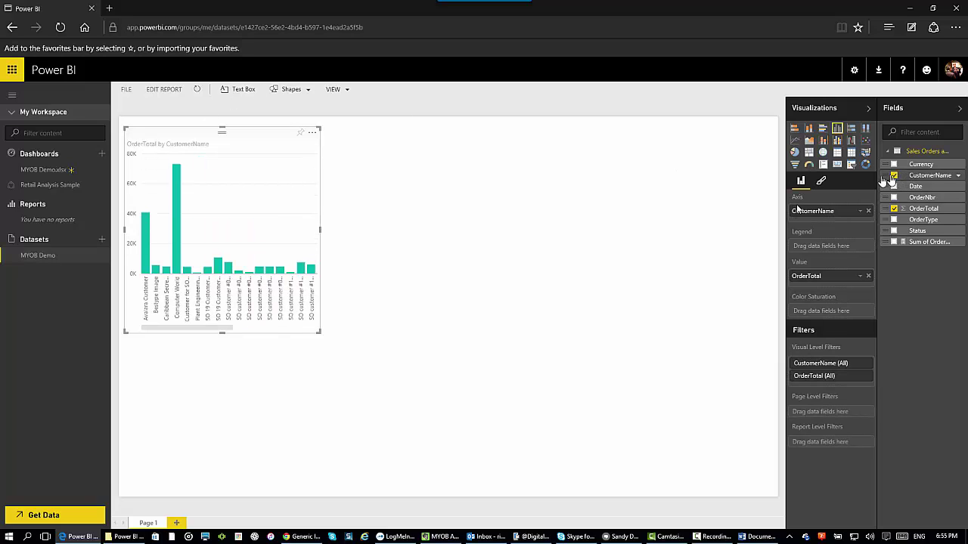
pyautogui.click(794, 166)
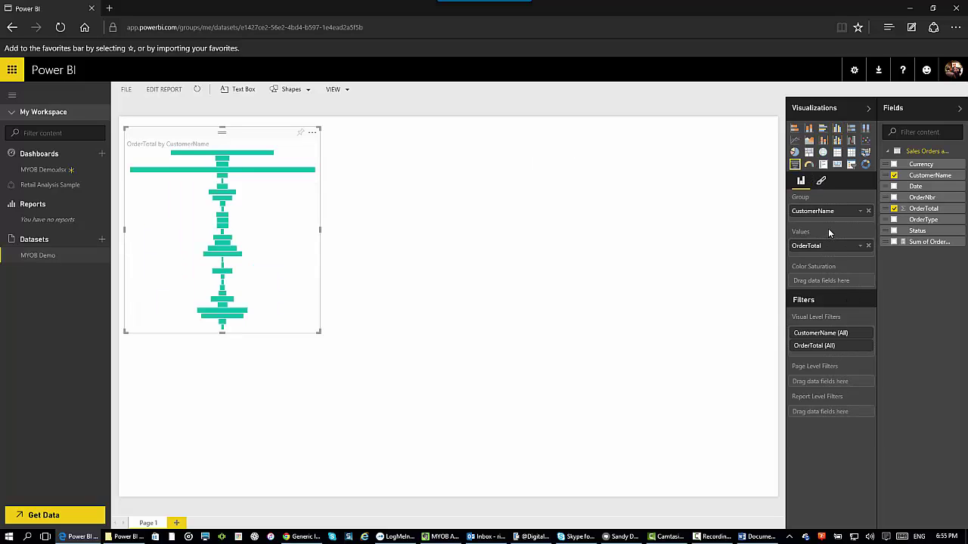
# Step: Sort the CustomerName funnel by OrderTotal and convert it into a pie chart
pyautogui.click(313, 133)
pyautogui.click(338, 146)
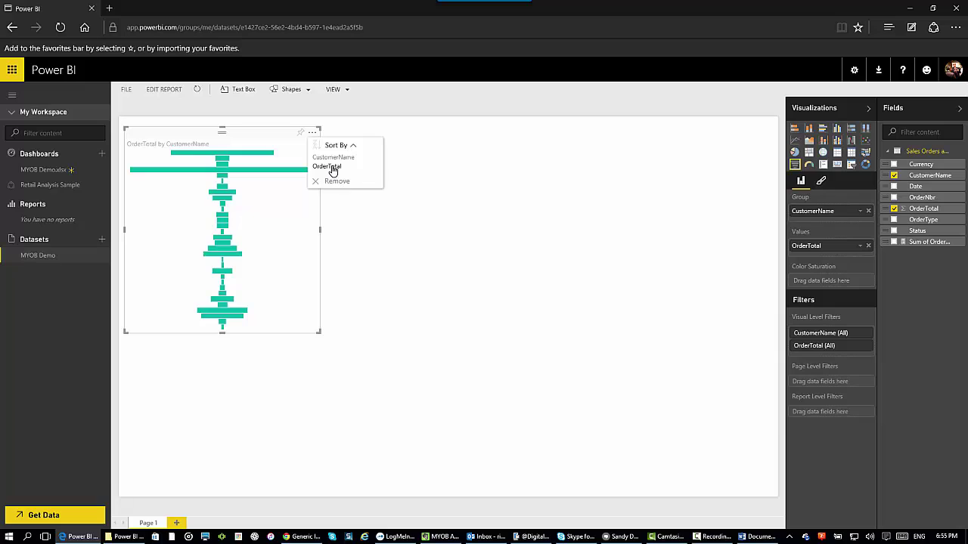
pyautogui.click(332, 166)
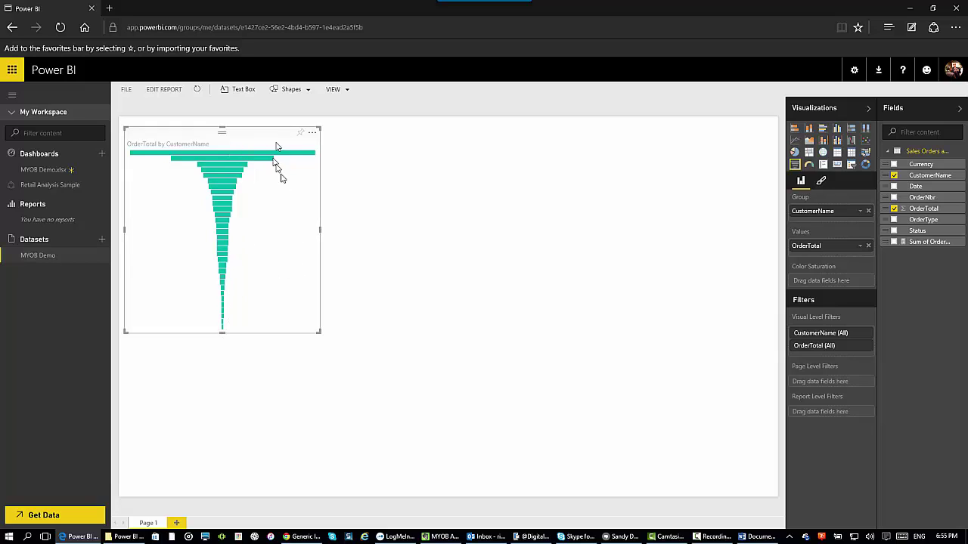
pyautogui.click(794, 153)
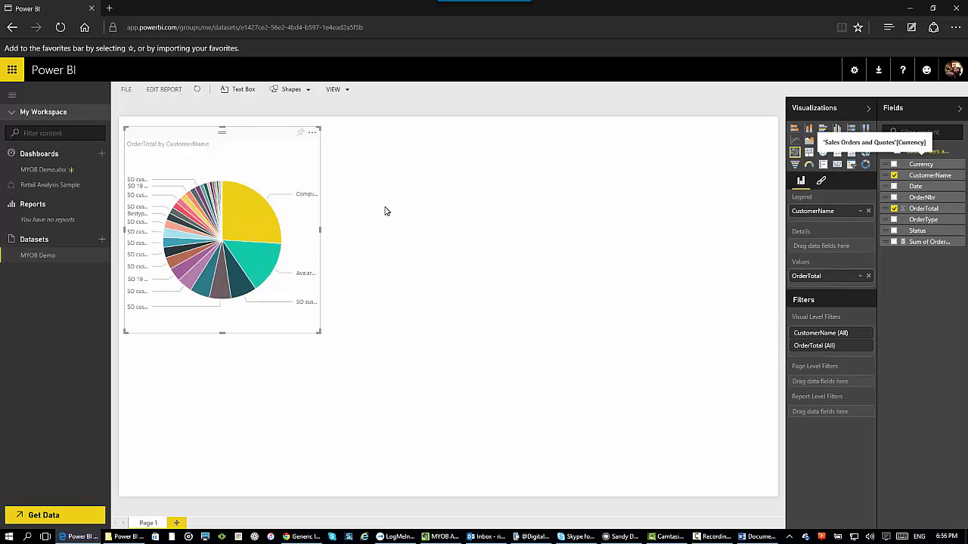
pyautogui.click(434, 352)
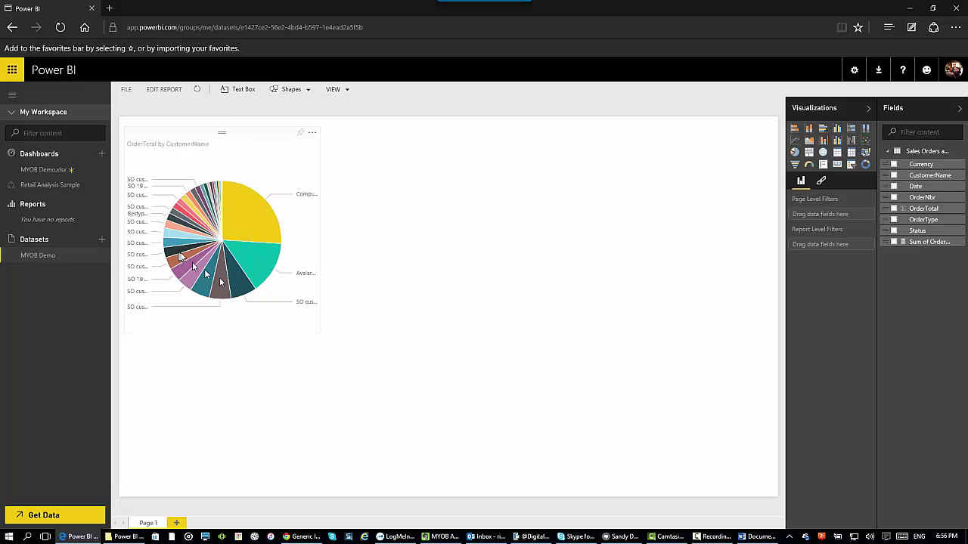
# Step: Add an OrderTotal by Status chart and move it to the top middle of the page
pyautogui.click(895, 209)
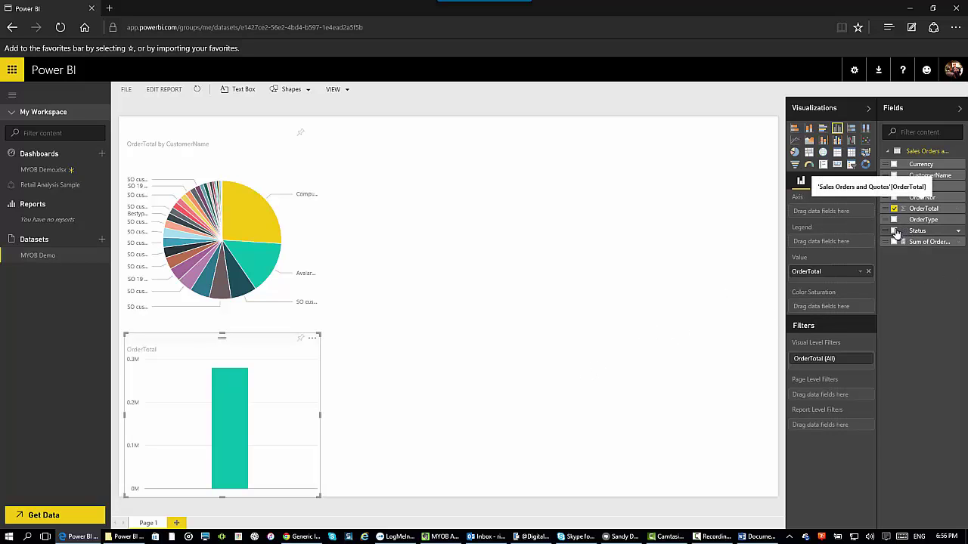
pyautogui.click(895, 230)
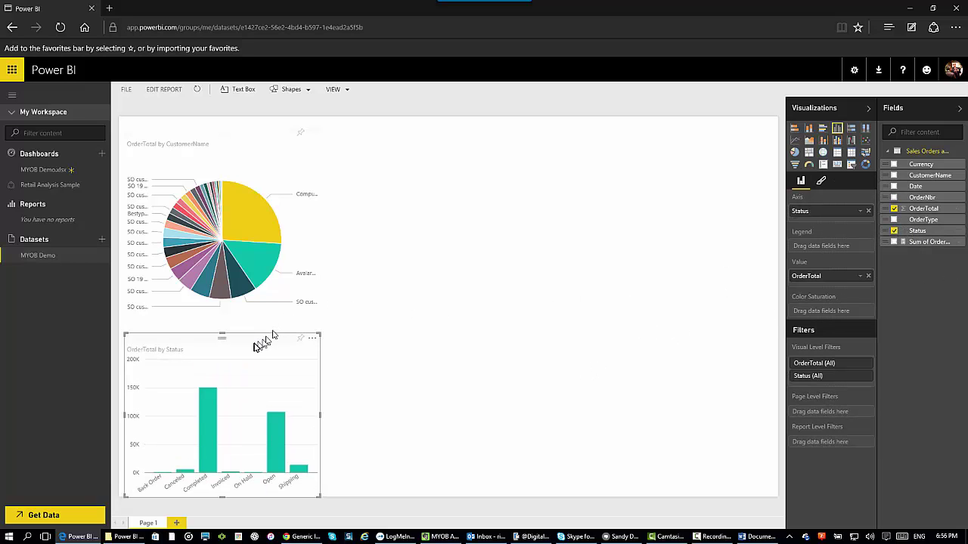
pyautogui.moveTo(262, 339); pyautogui.dragTo(537, 144)
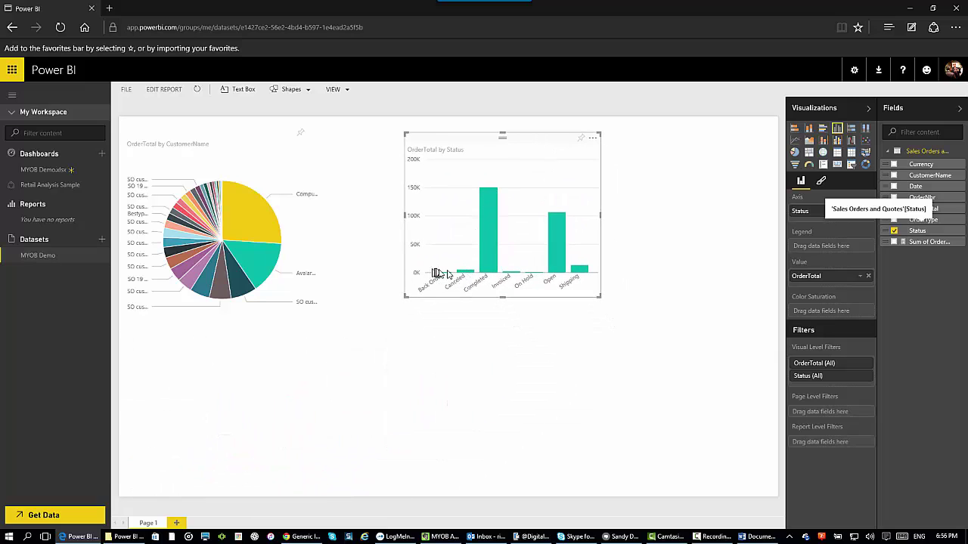
# Step: Sort the Status chart's bars by OrderTotal
pyautogui.click(595, 143)
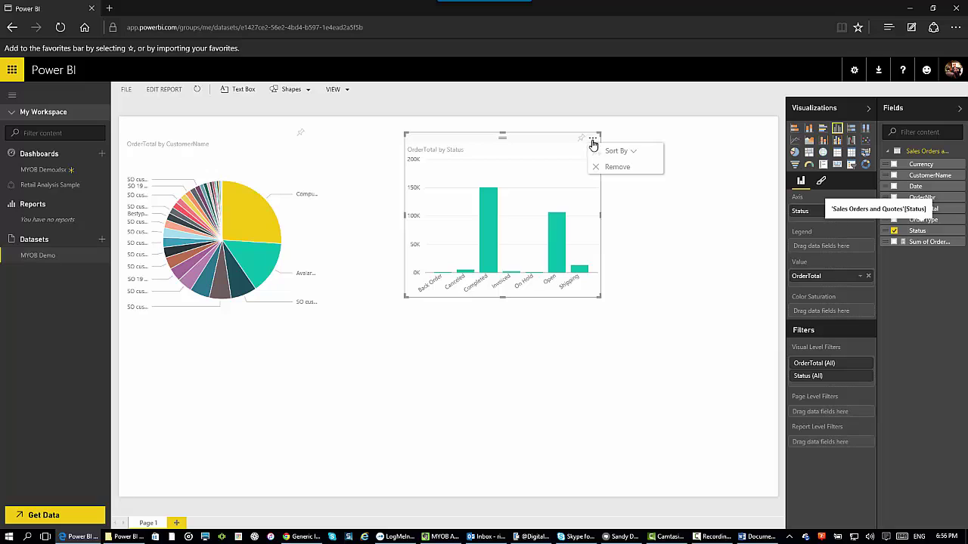
pyautogui.click(615, 152)
pyautogui.click(611, 171)
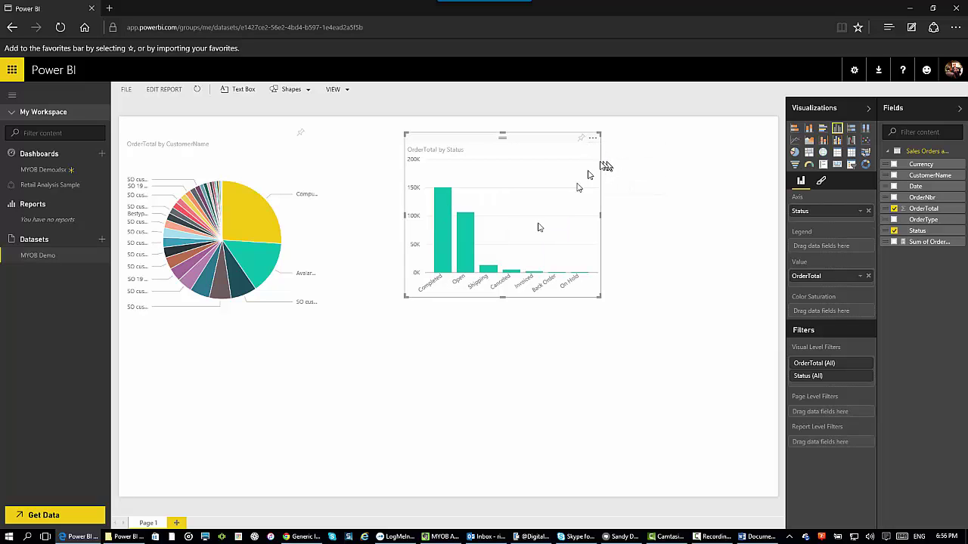
pyautogui.moveTo(446, 203)
pyautogui.moveTo(468, 235)
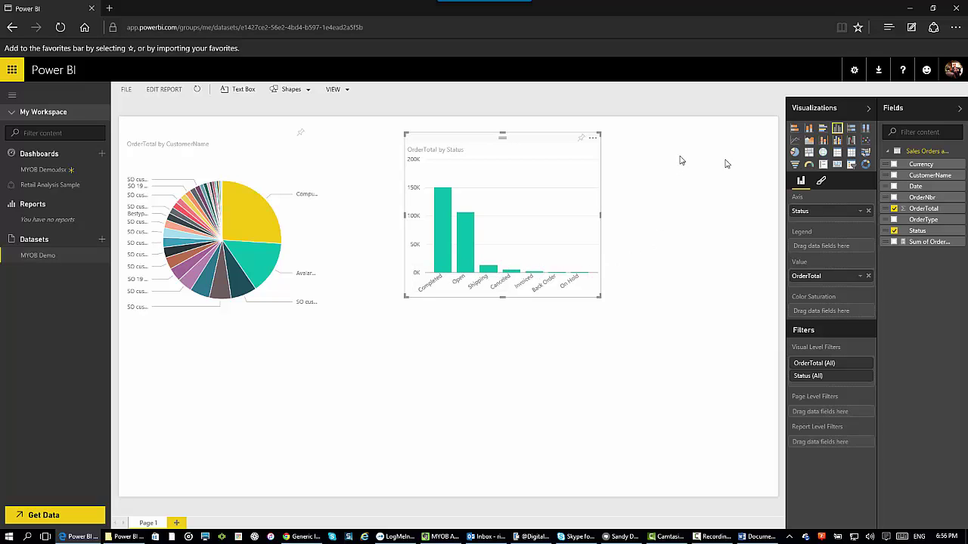
# Step: Make the Status chart a clustered bar chart split by Currency, then switch to MYOB Advanced's Generic Inquiry window
pyautogui.click(822, 131)
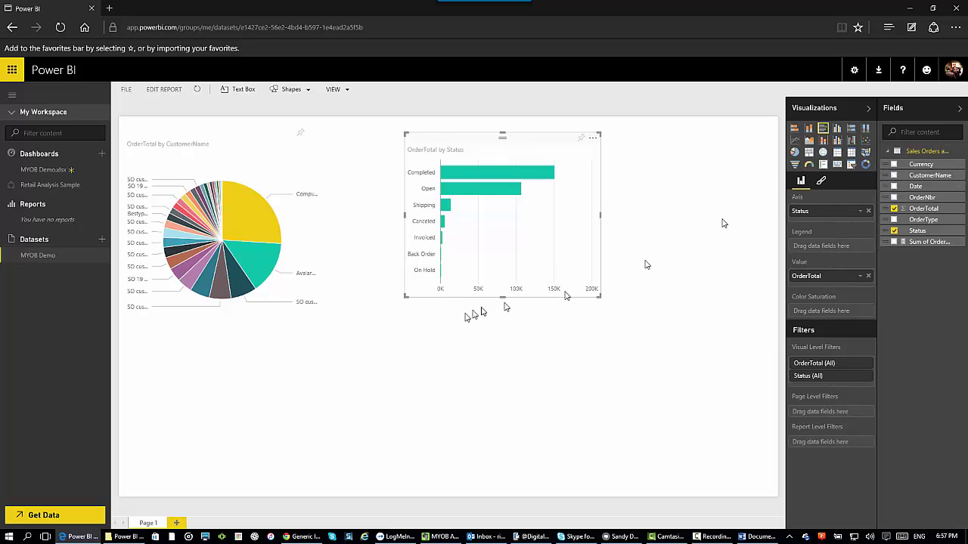
pyautogui.click(893, 165)
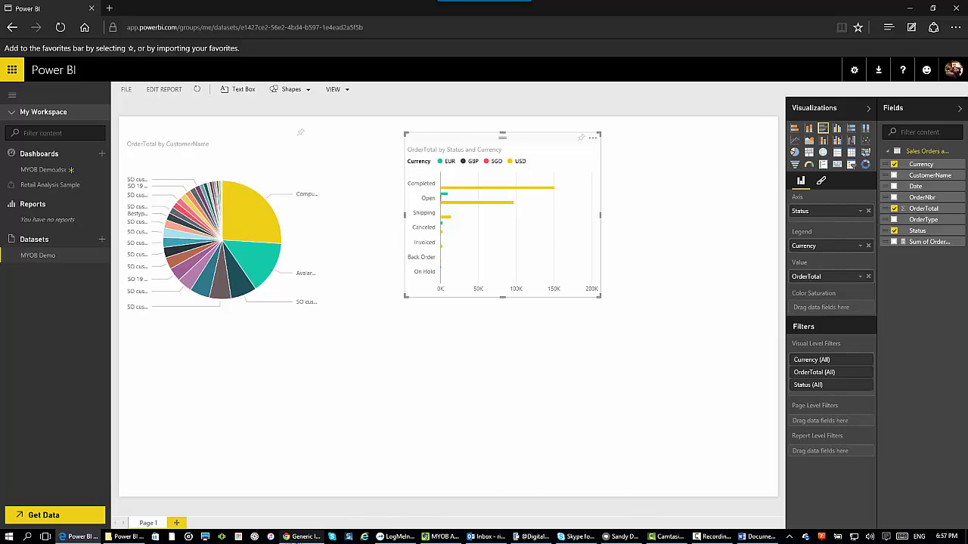
pyautogui.click(292, 538)
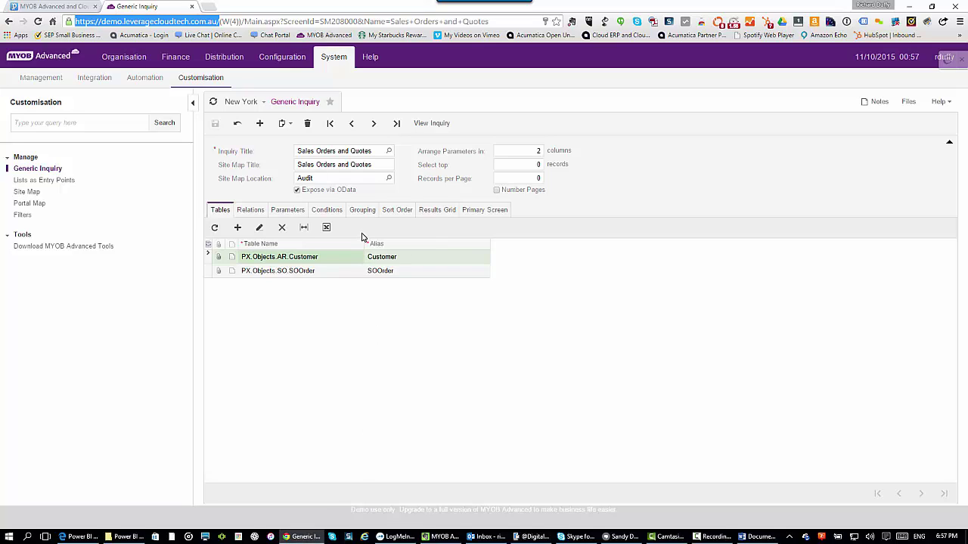